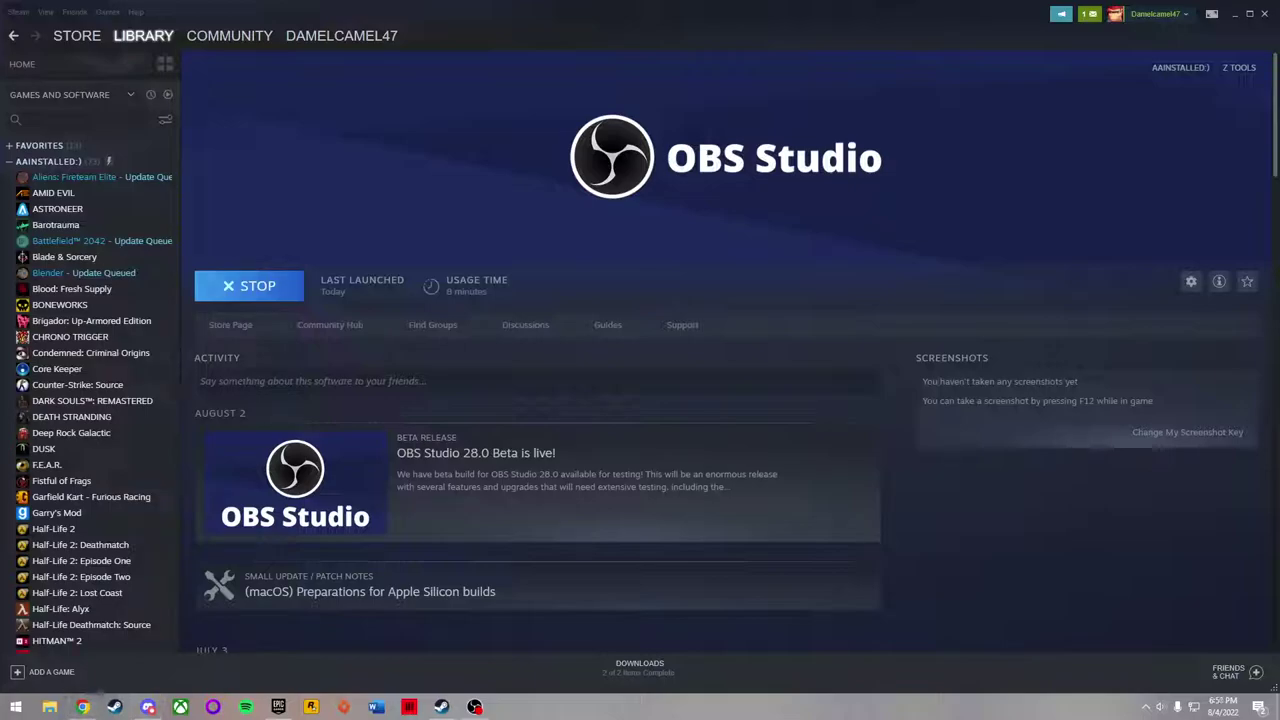
Start the queued update of Aliens: Fireteam Elite and open the Battlefield 2042 library page
{"action": "left_click", "coordinate": [100, 177]}
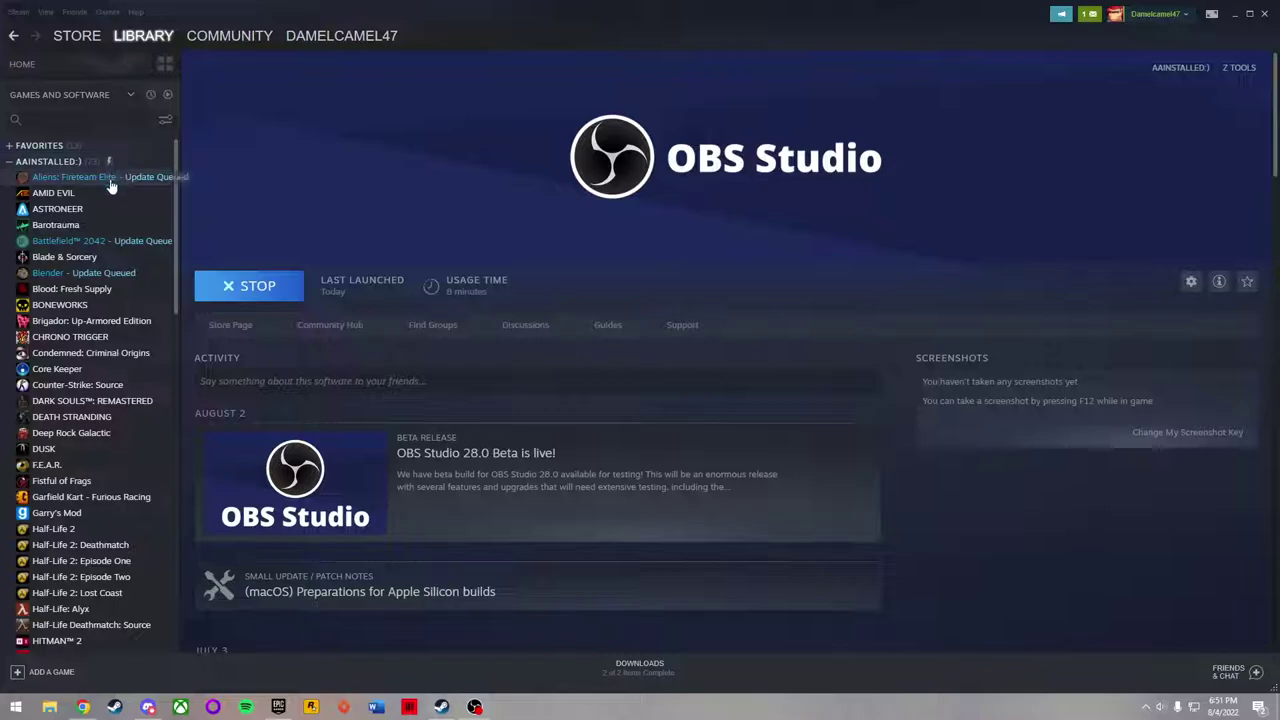
{"action": "left_click", "coordinate": [250, 286]}
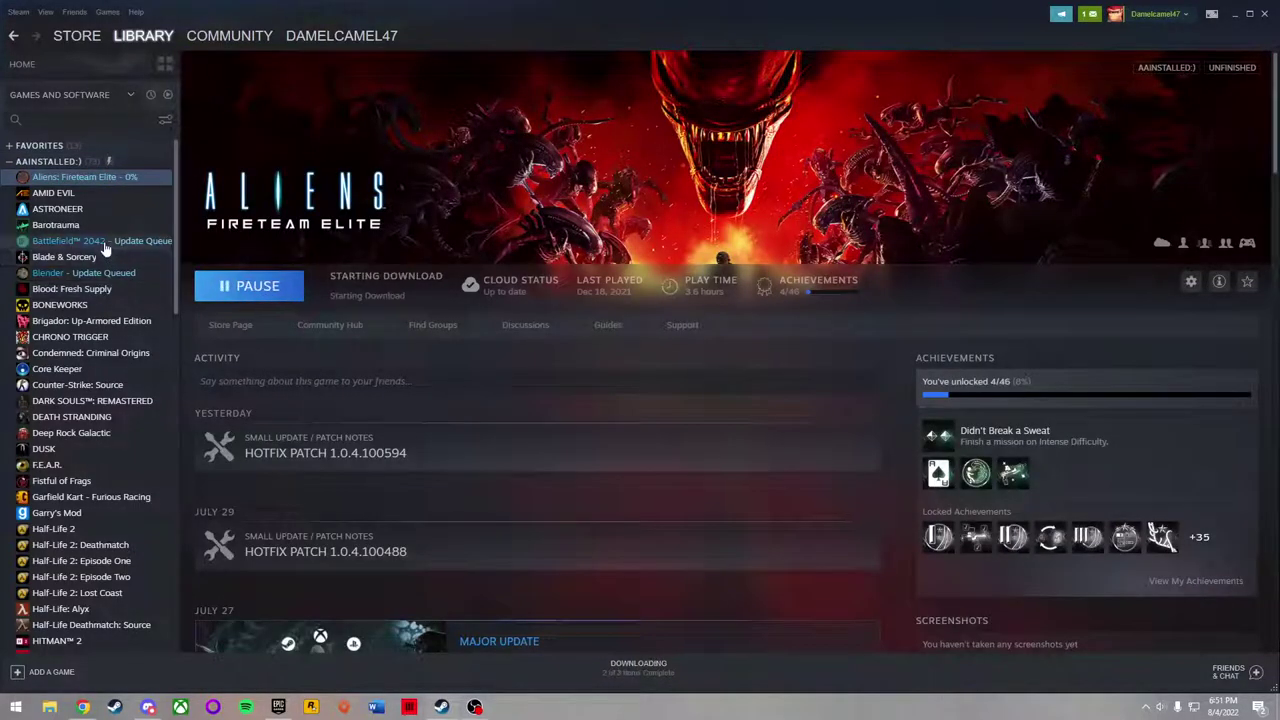
{"action": "left_click", "coordinate": [101, 243]}
Open the local files folder of Condemned: Criminal Origins from its library page
{"action": "left_click", "coordinate": [48, 161]}
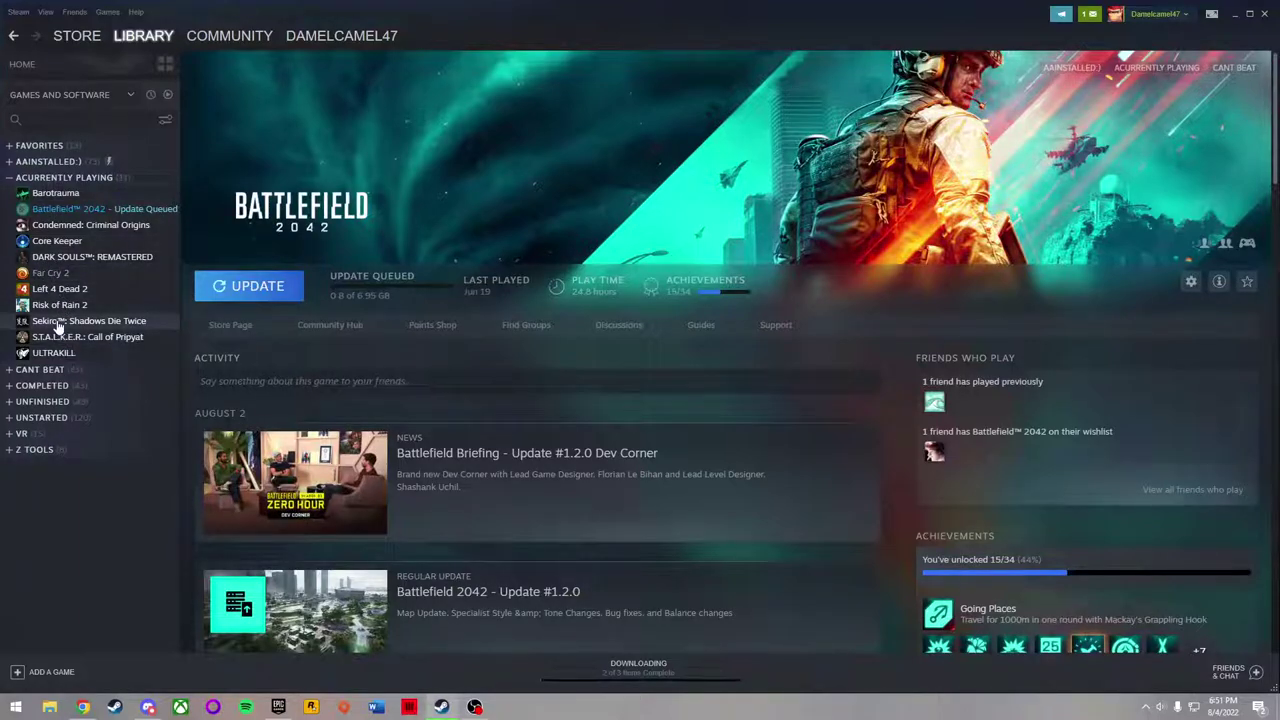
{"action": "left_click", "coordinate": [60, 225]}
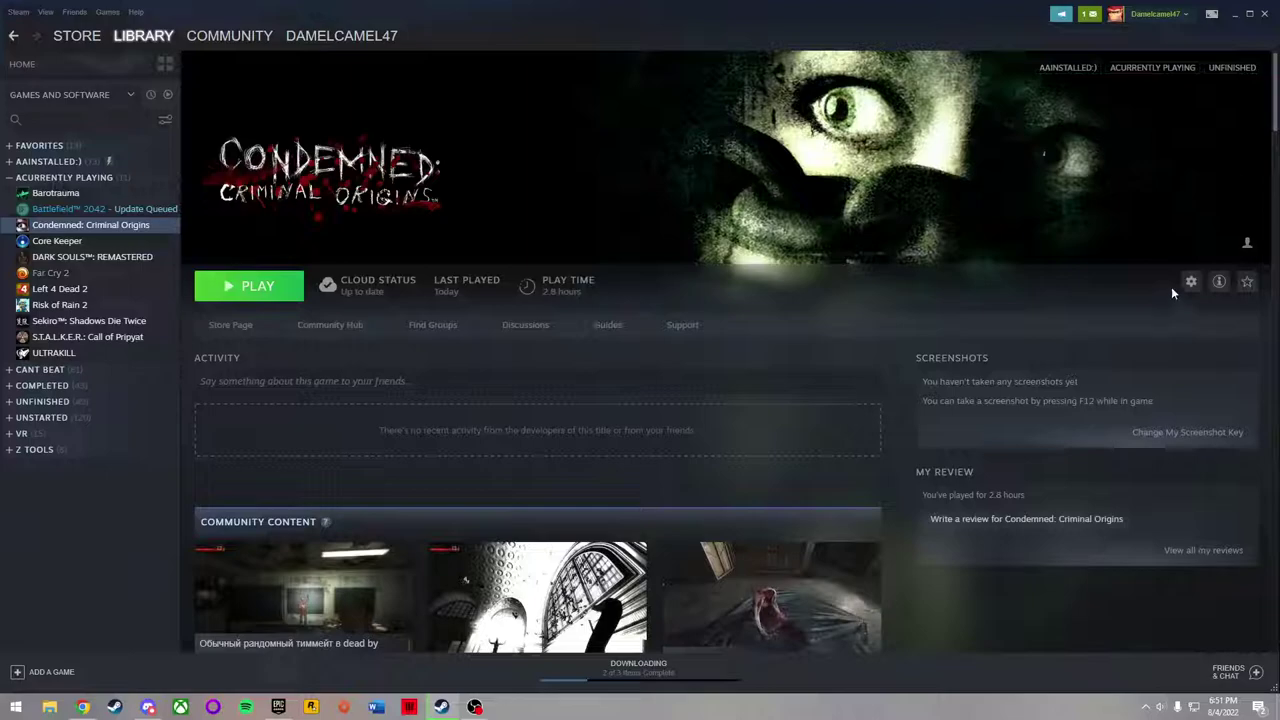
{"action": "scroll", "coordinate": [737, 526], "scroll_direction": "down", "scroll_amount": 2}
{"action": "scroll", "coordinate": [871, 431], "scroll_direction": "up", "scroll_amount": 2}
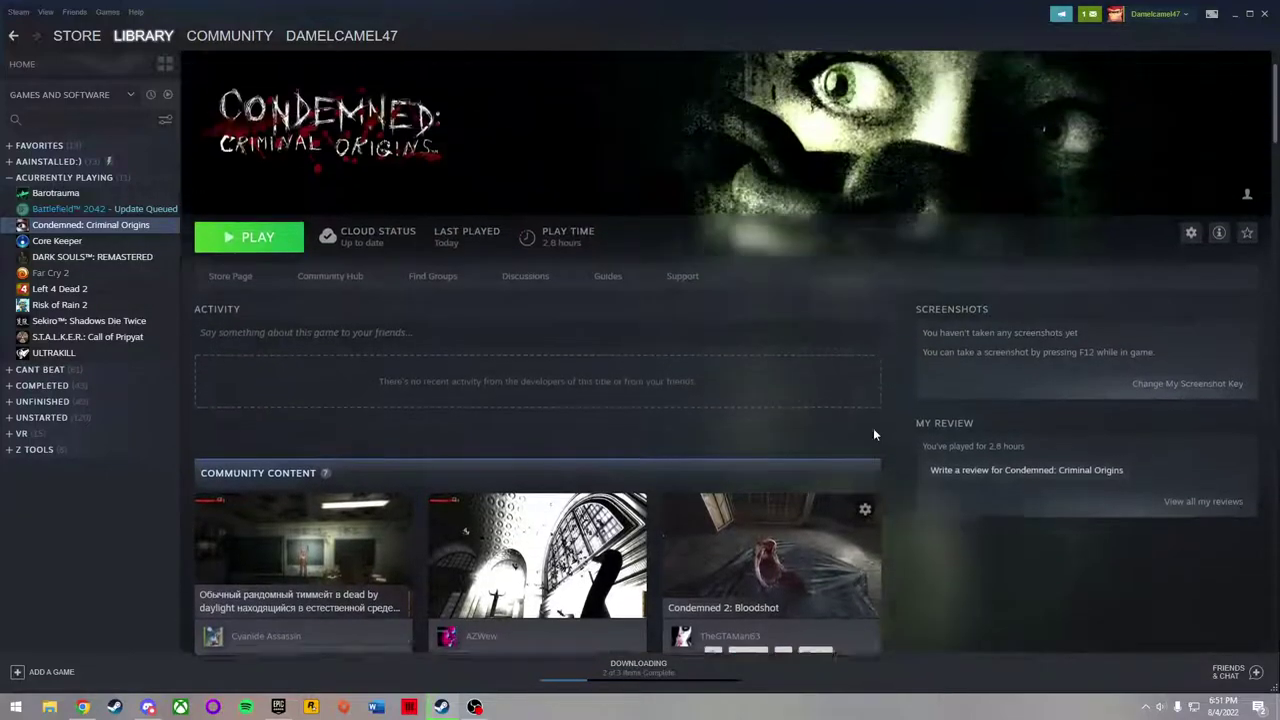
{"action": "left_click", "coordinate": [1191, 281]}
{"action": "mouse_move", "coordinate": [1212, 356]}
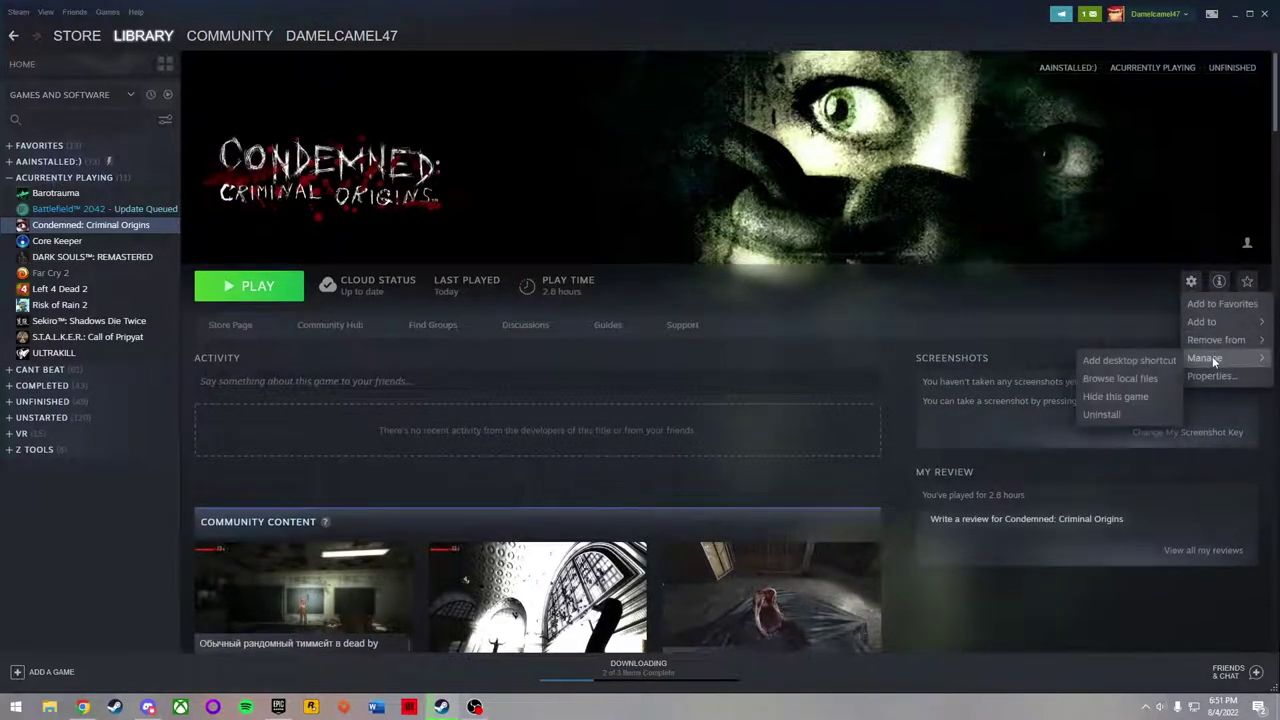
{"action": "left_click", "coordinate": [1125, 380]}
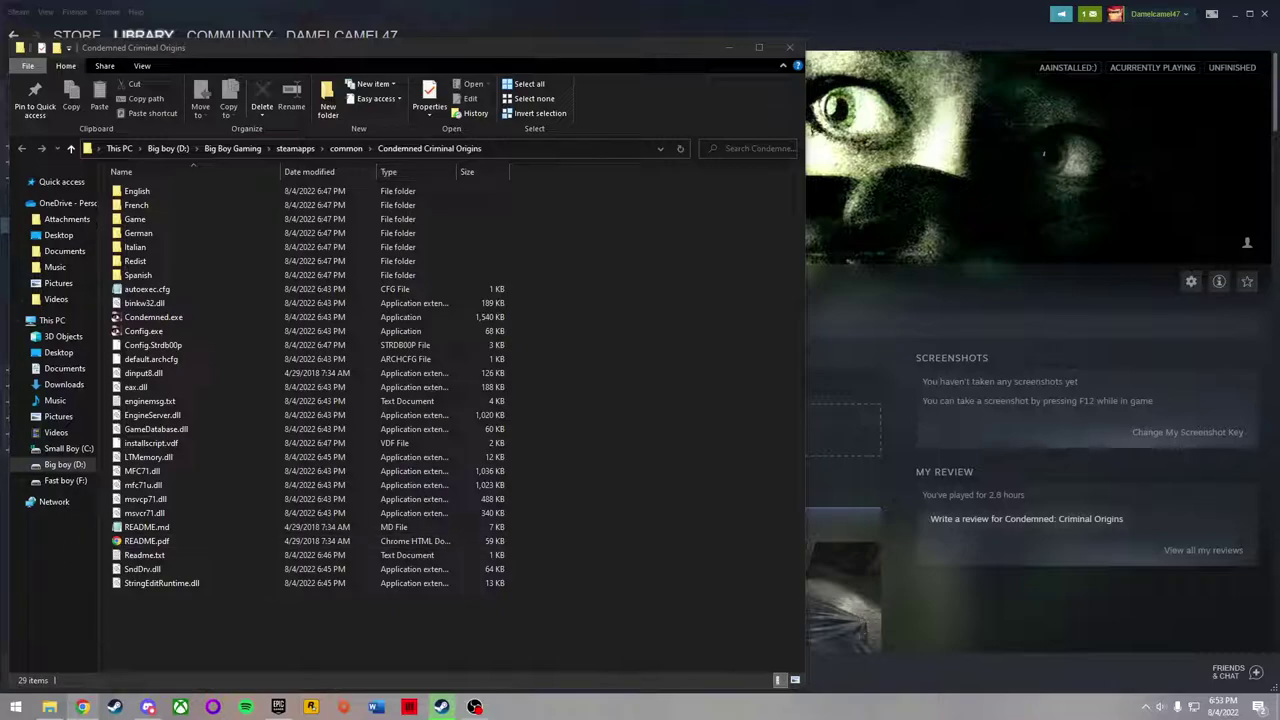
Move the Condemned Criminal Origins folder window aside to uncover the game's library page
{"action": "left_click_drag", "start_coordinate": [413, 50], "coordinate": [661, 144]}
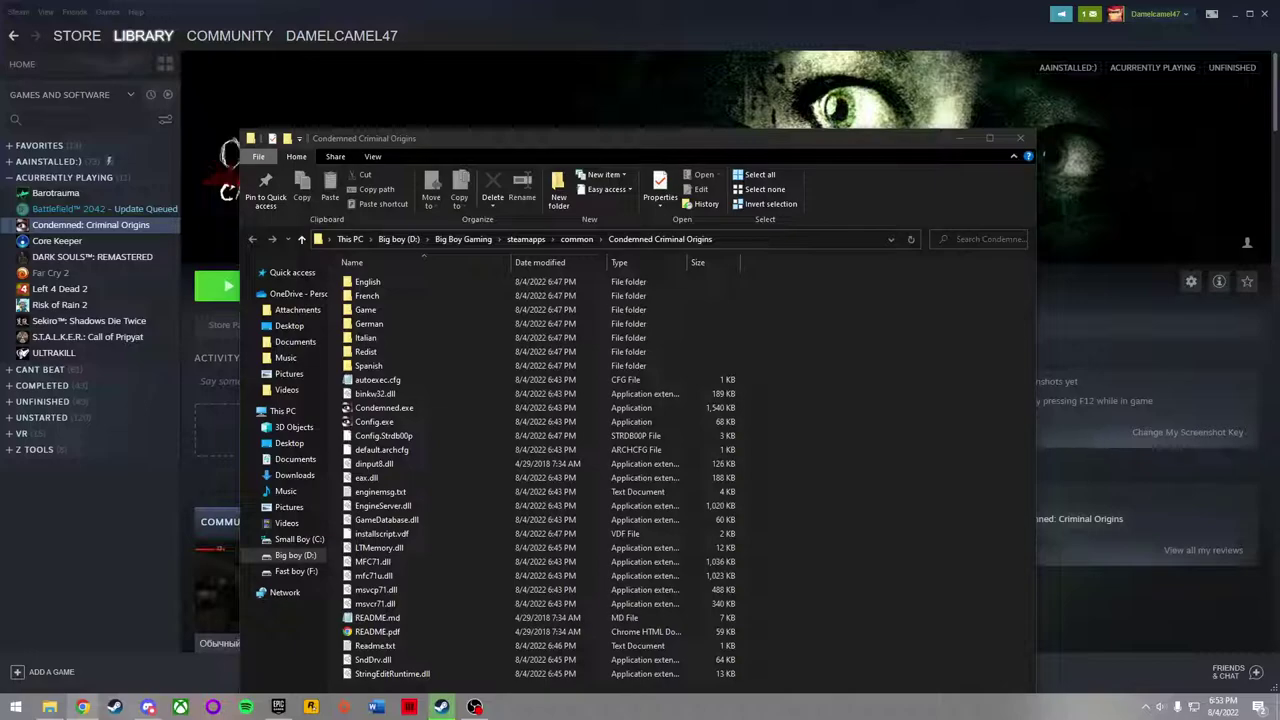
{"action": "left_click", "coordinate": [1096, 476]}
{"action": "left_click", "coordinate": [49, 707]}
{"action": "double_click", "coordinate": [676, 143]}
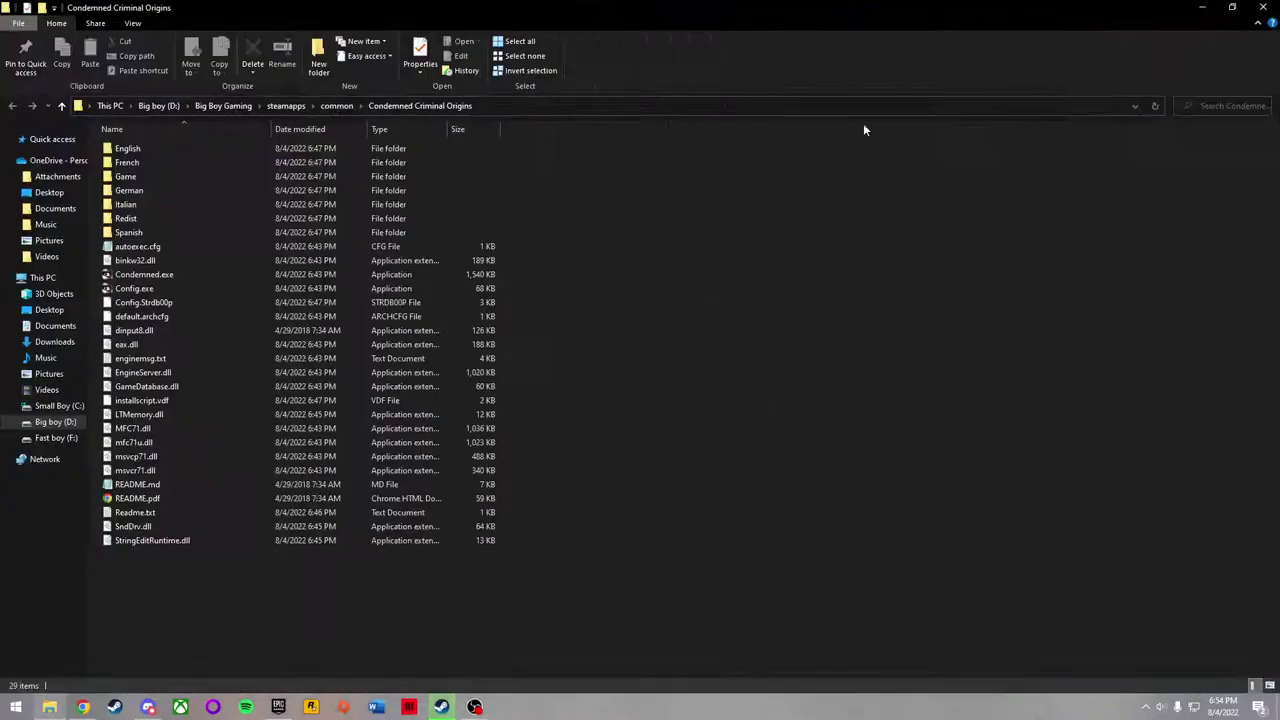
{"action": "left_click_drag", "start_coordinate": [934, 8], "coordinate": [1087, 157]}
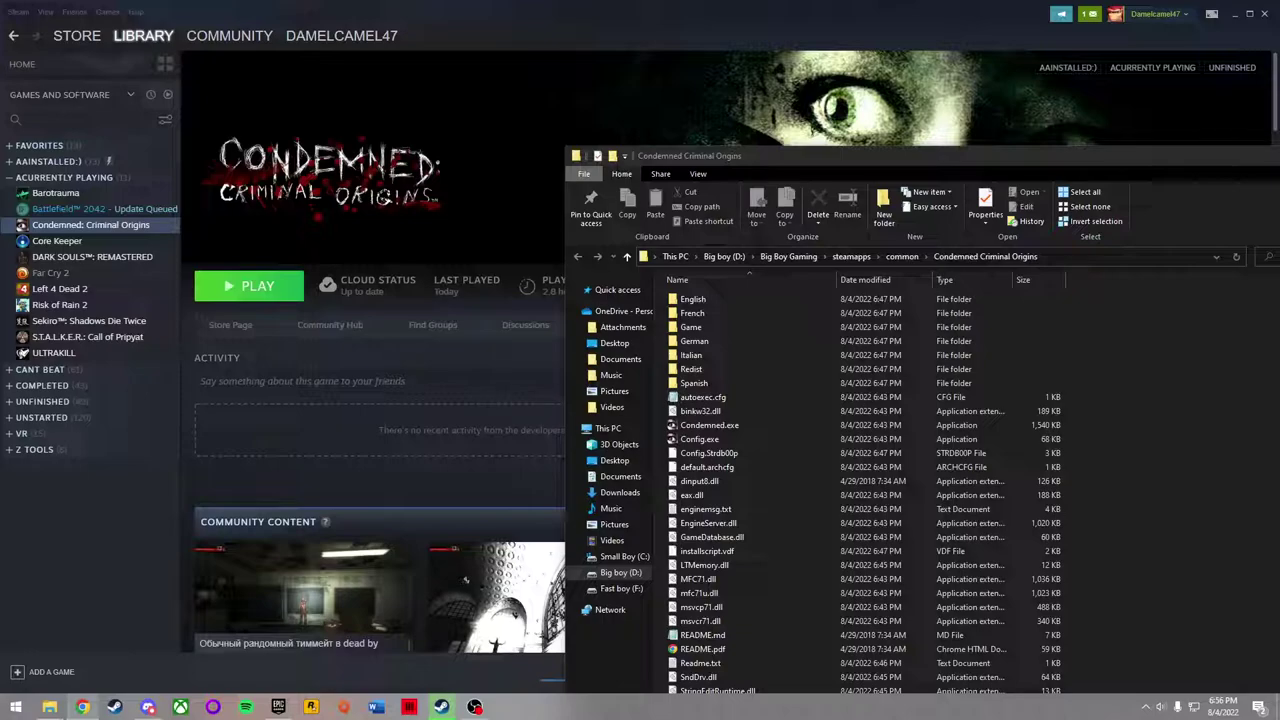
Switch to Chrome and close the YouTube video tab next to the missing sounds guide
{"action": "key", "text": "alt+Tab"}
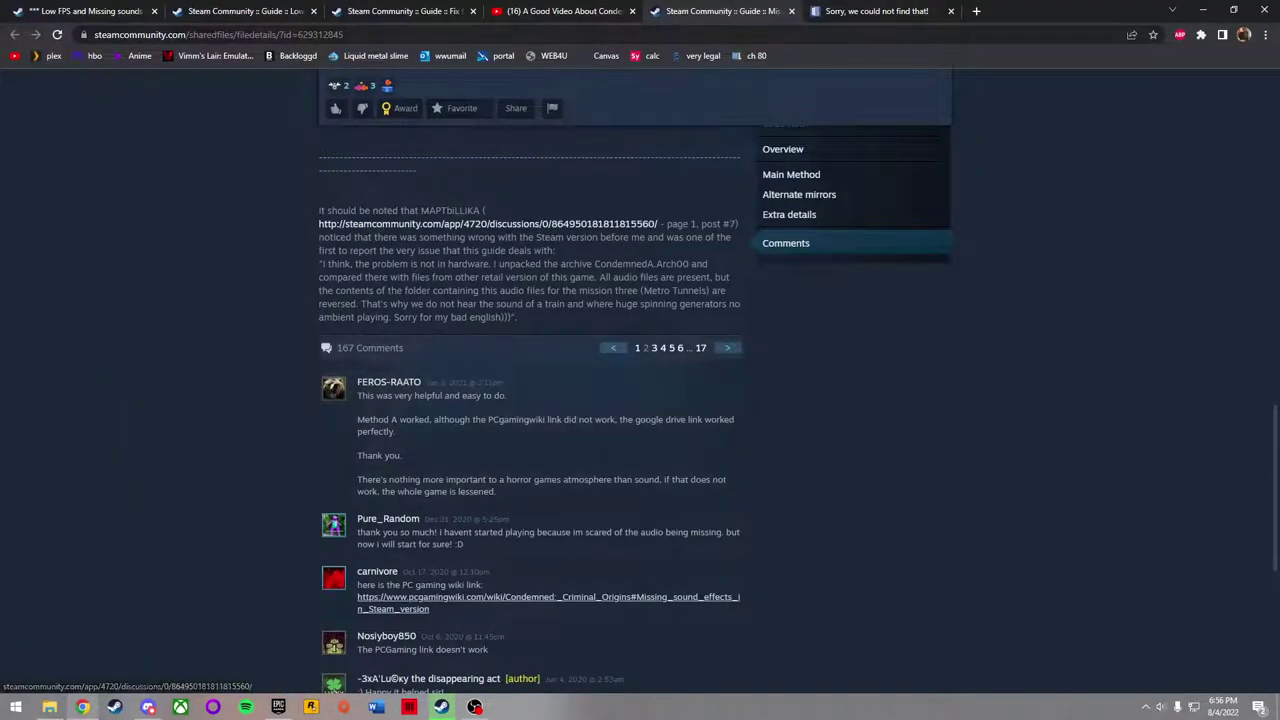
{"action": "left_click", "coordinate": [632, 11]}
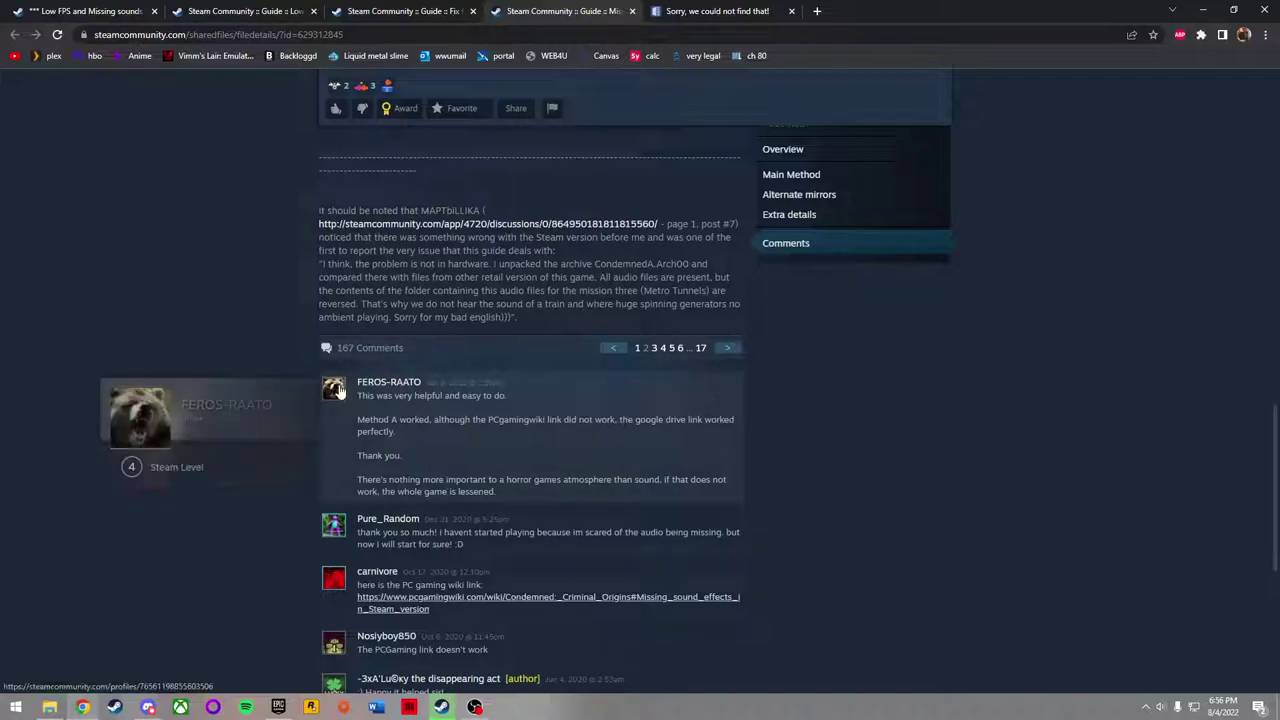
{"action": "left_click", "coordinate": [475, 706]}
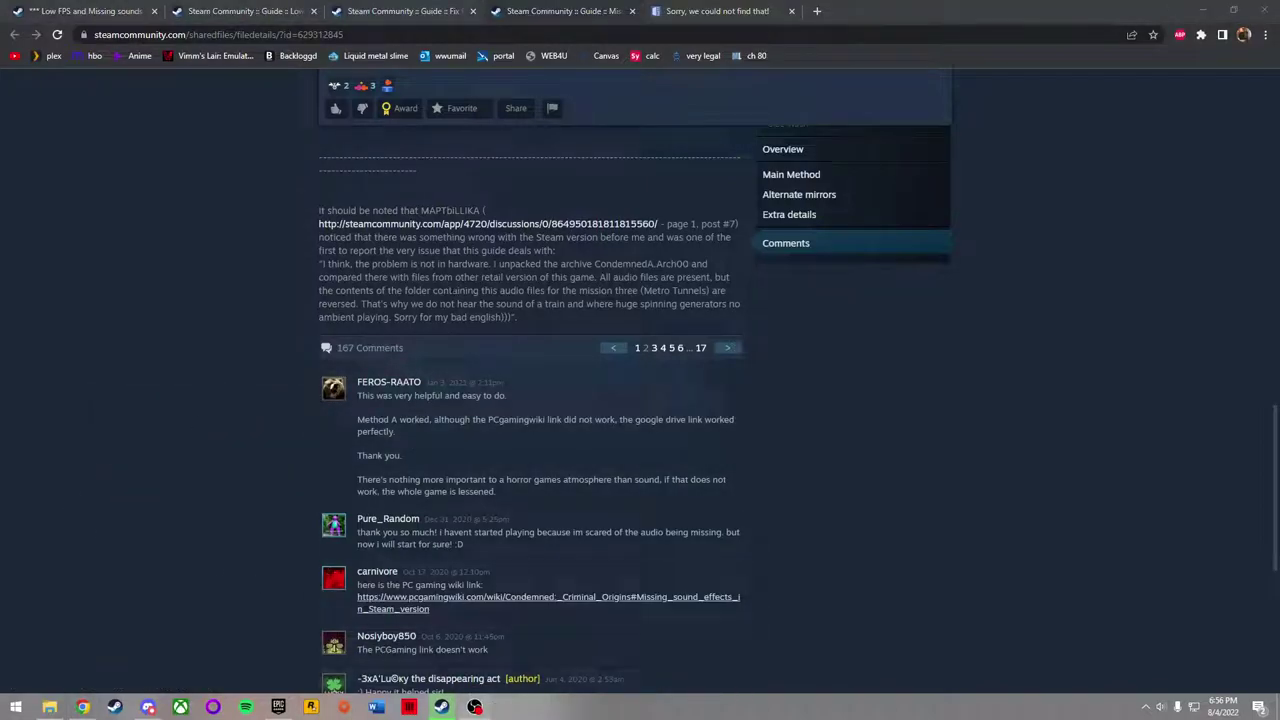
Open the PCGamingWiki download link for the CondemnedA.Arch00 file from the guide's Main Method, continuing to the external site
{"action": "scroll", "coordinate": [531, 381], "scroll_direction": "up", "scroll_amount": 1}
{"action": "scroll", "coordinate": [389, 324], "scroll_direction": "up", "scroll_amount": 10}
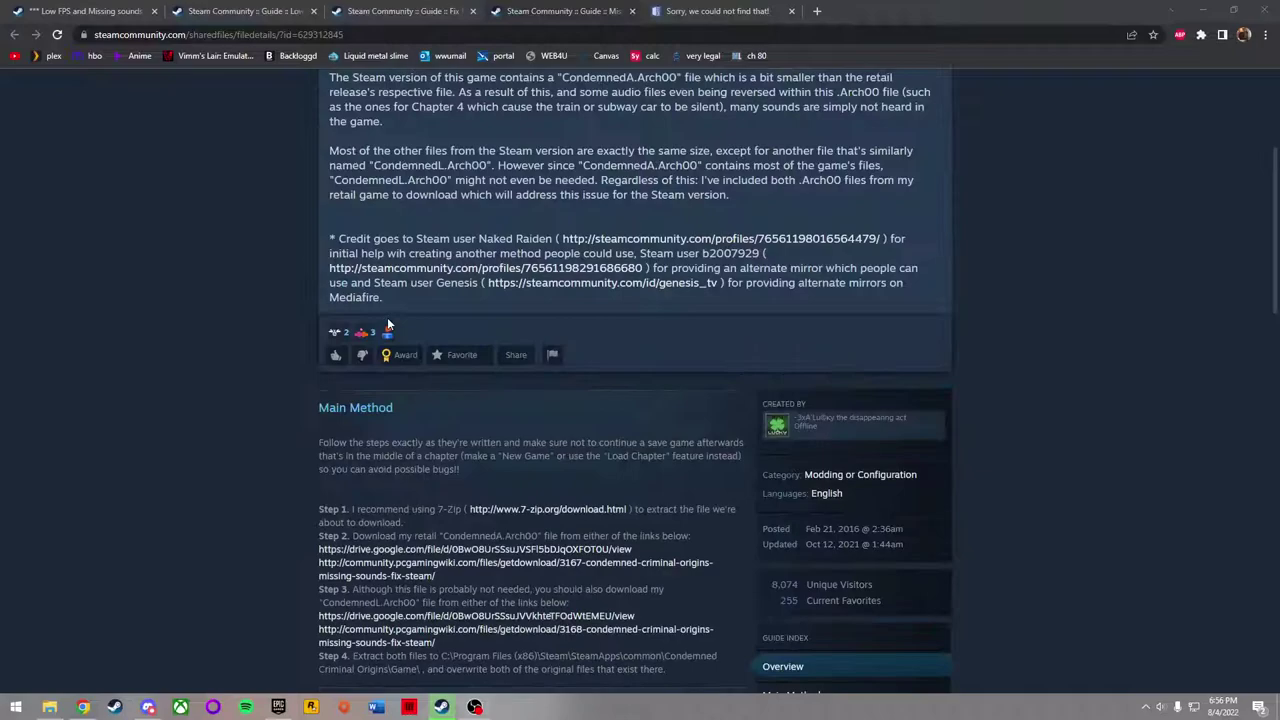
{"action": "scroll", "coordinate": [581, 356], "scroll_direction": "up", "scroll_amount": 4}
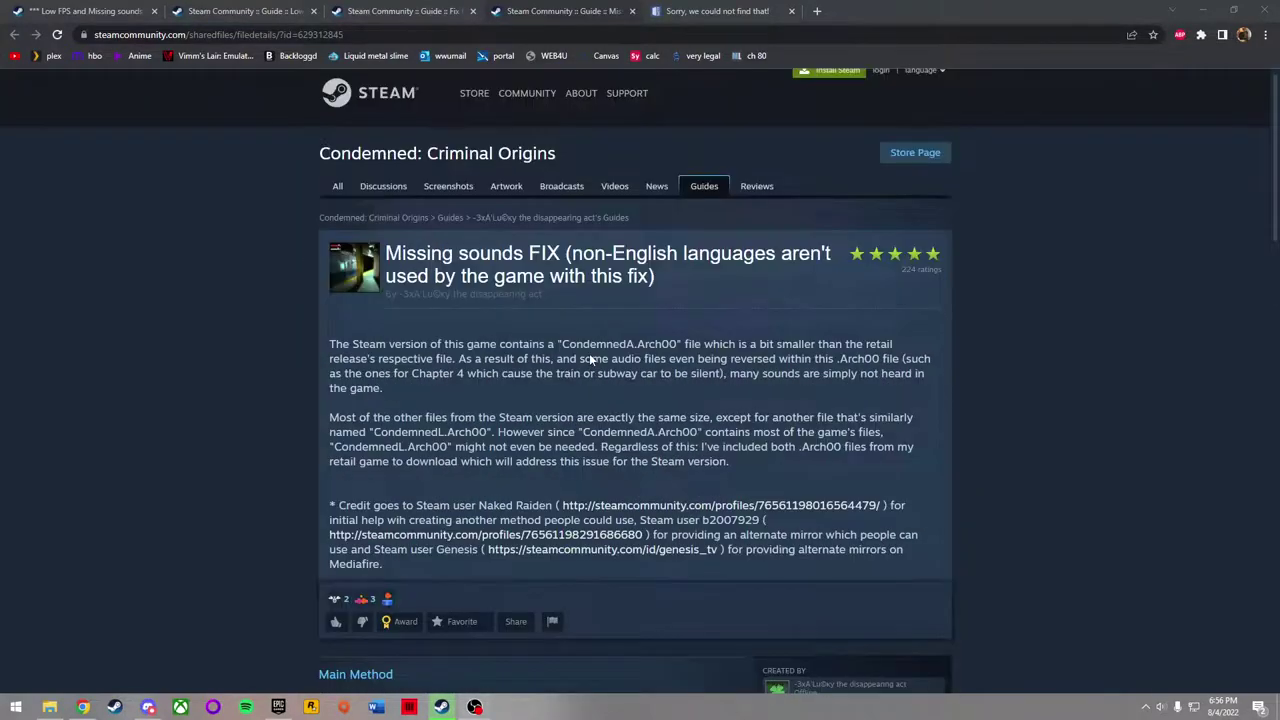
{"action": "scroll", "coordinate": [591, 360], "scroll_direction": "down", "scroll_amount": 1}
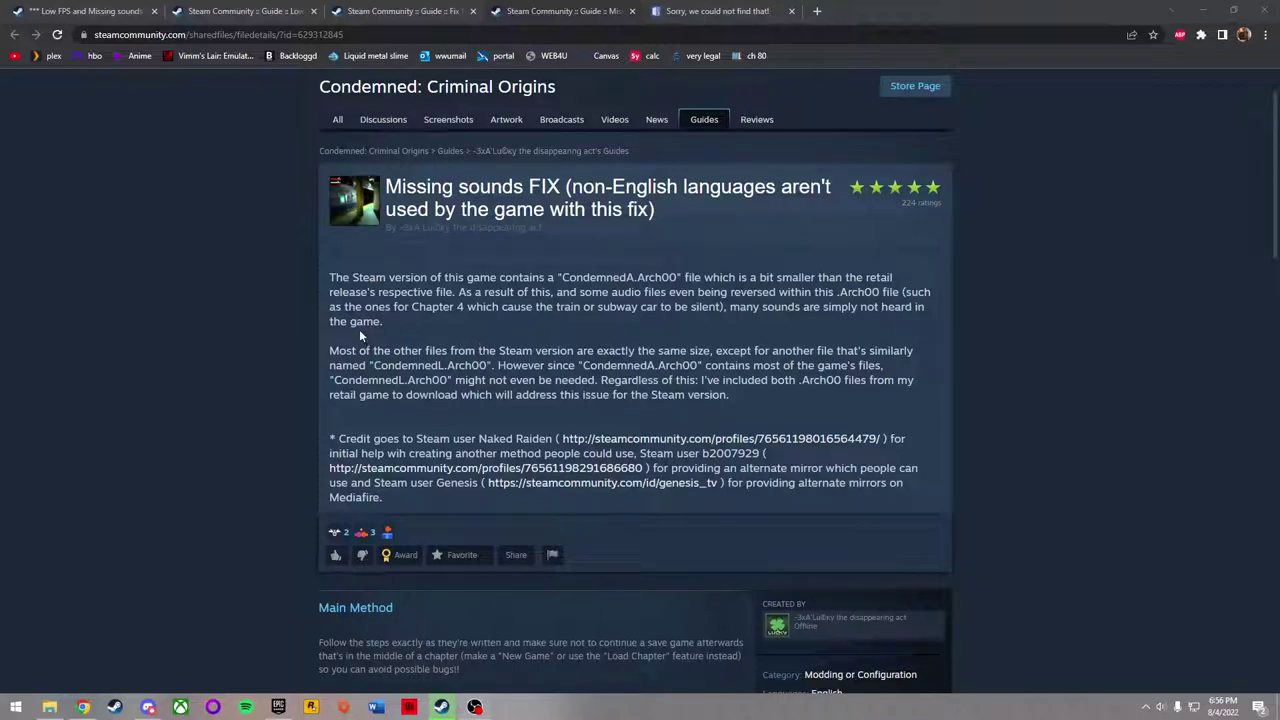
{"action": "scroll", "coordinate": [359, 329], "scroll_direction": "down", "scroll_amount": 3}
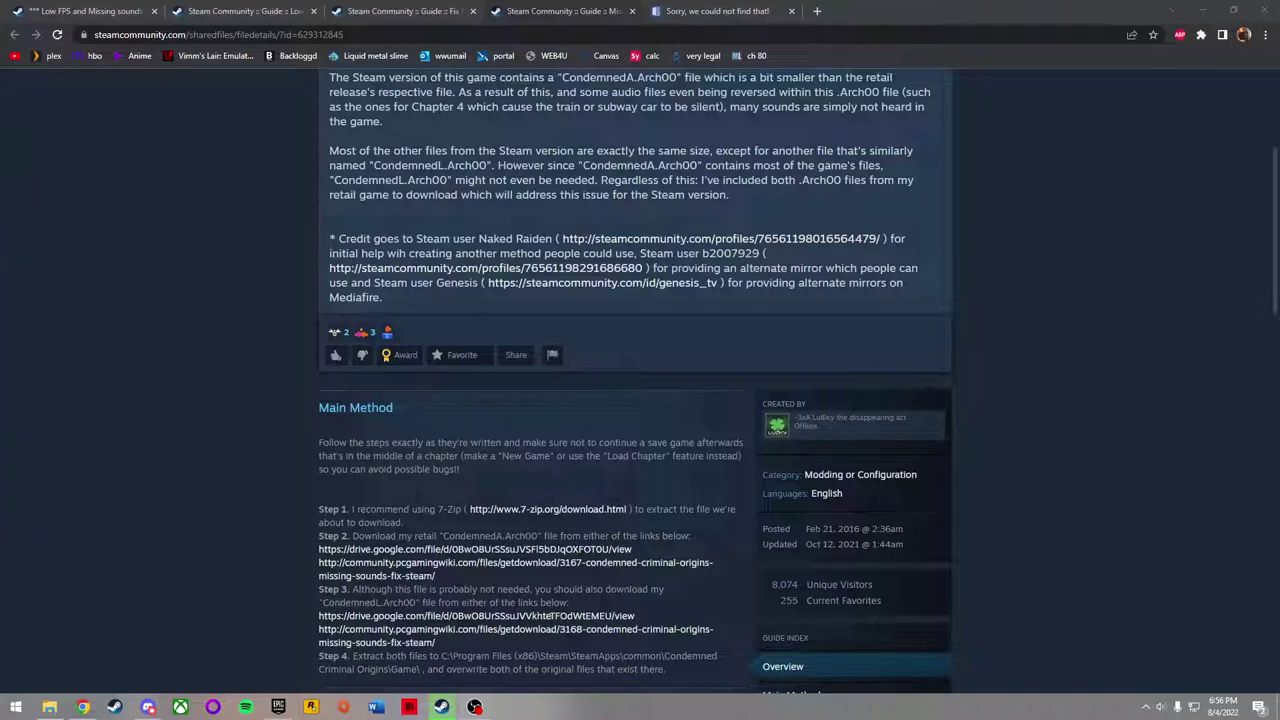
{"action": "scroll", "coordinate": [410, 316], "scroll_direction": "down", "scroll_amount": 2}
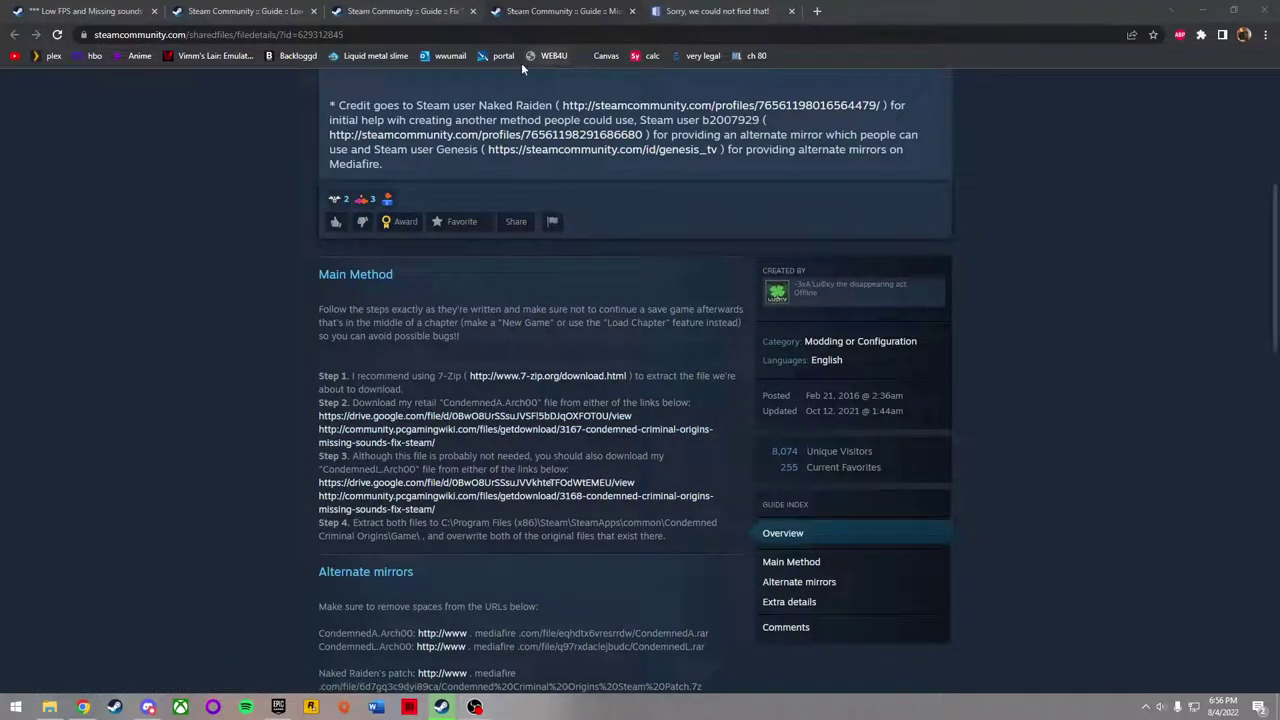
{"action": "left_click", "coordinate": [470, 428]}
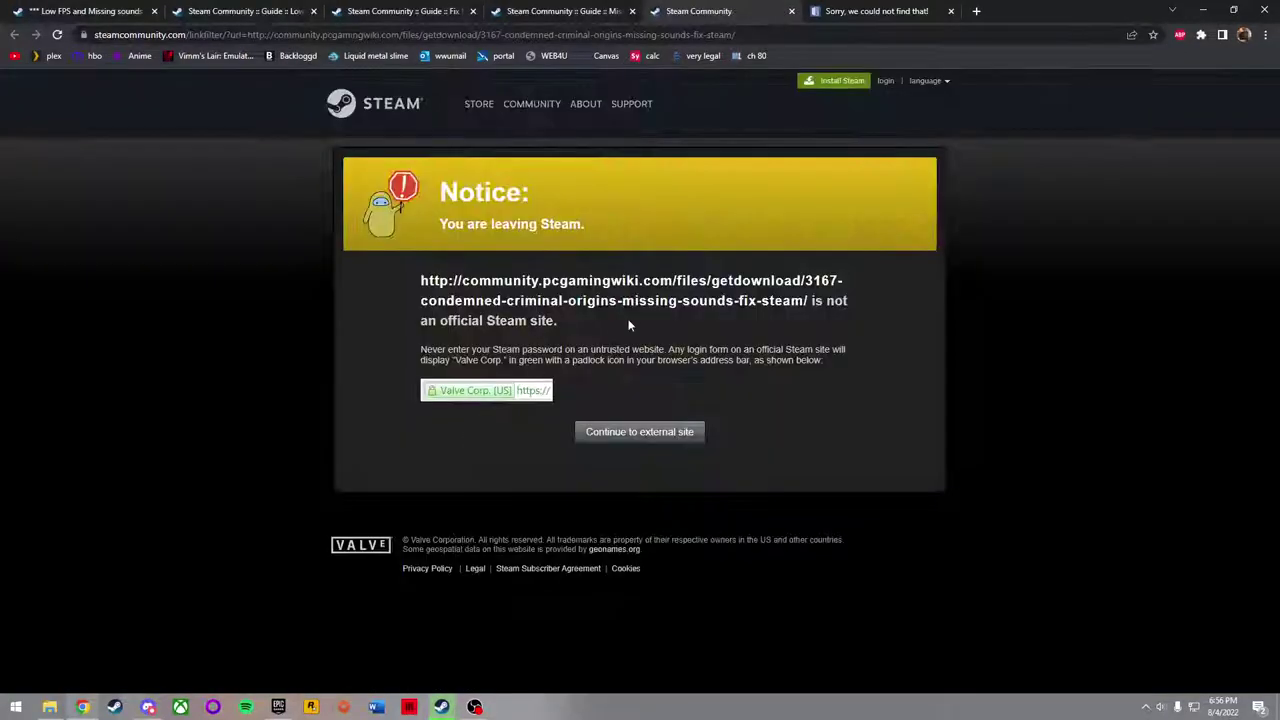
{"action": "left_click", "coordinate": [628, 430]}
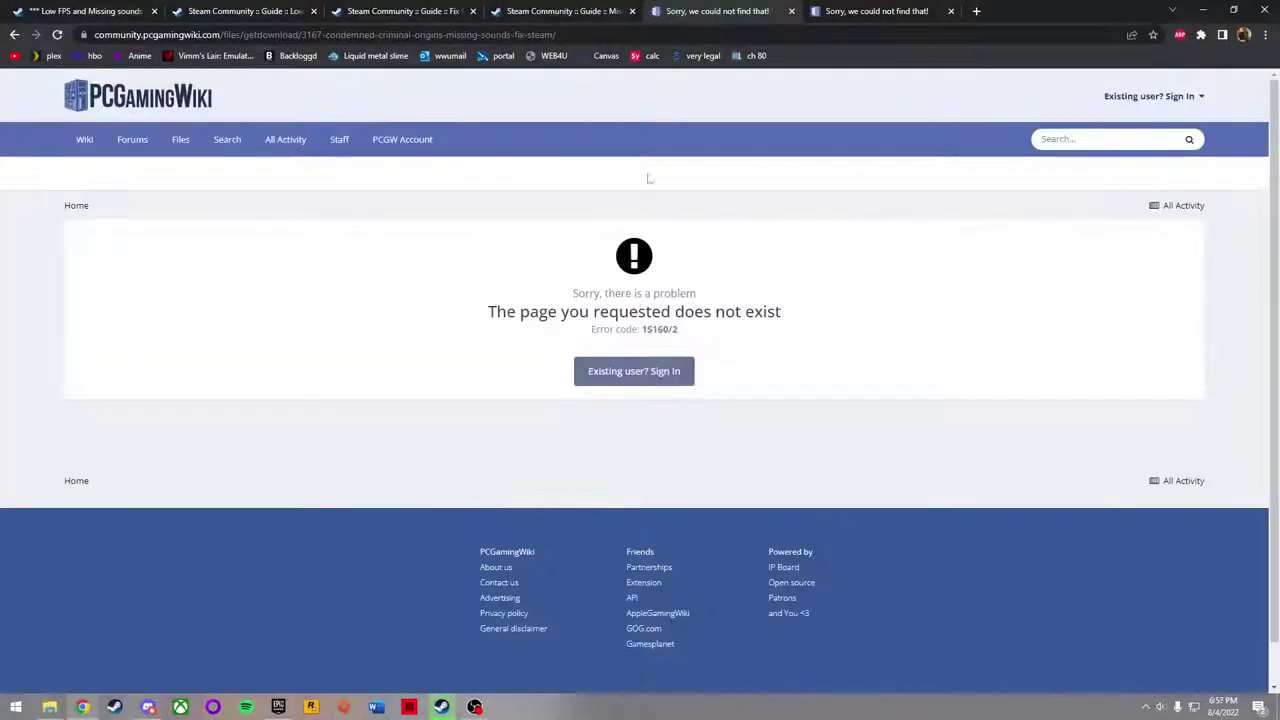
Search the PCGamingWiki community for "condemned criminal origins"
{"action": "left_click", "coordinate": [518, 10]}
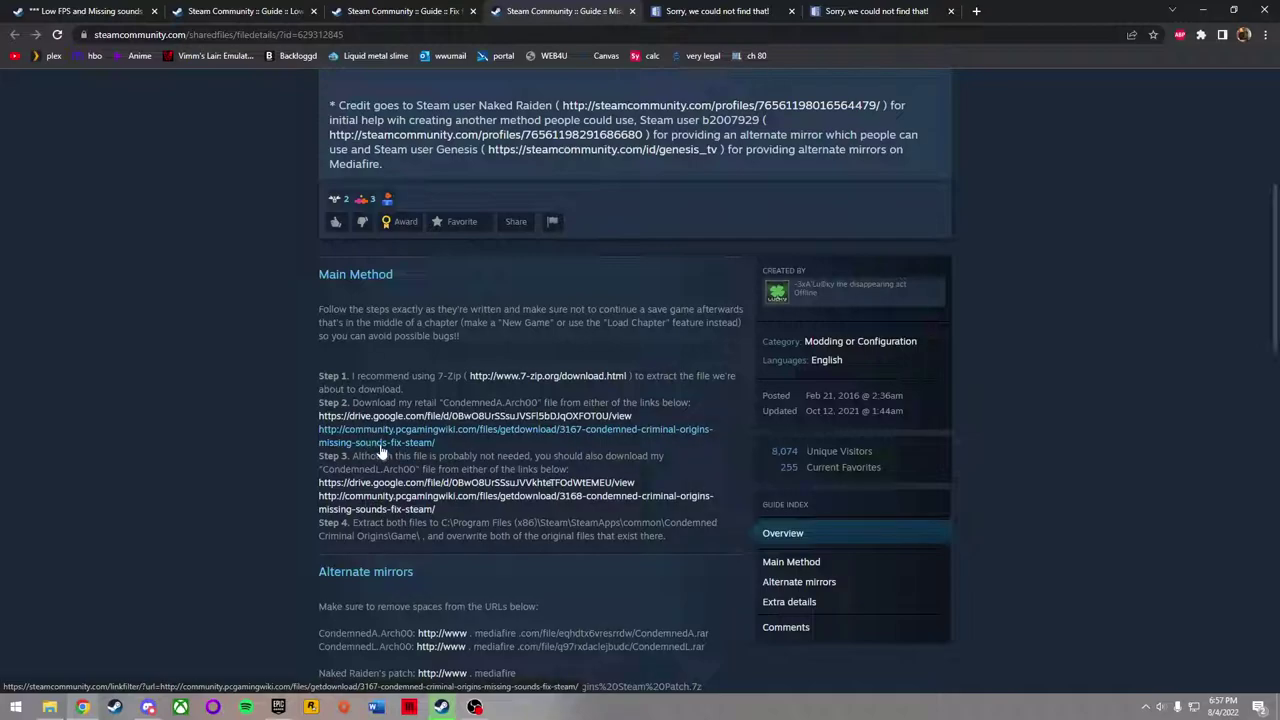
{"action": "left_click", "coordinate": [672, 8]}
{"action": "left_click", "coordinate": [1050, 139]}
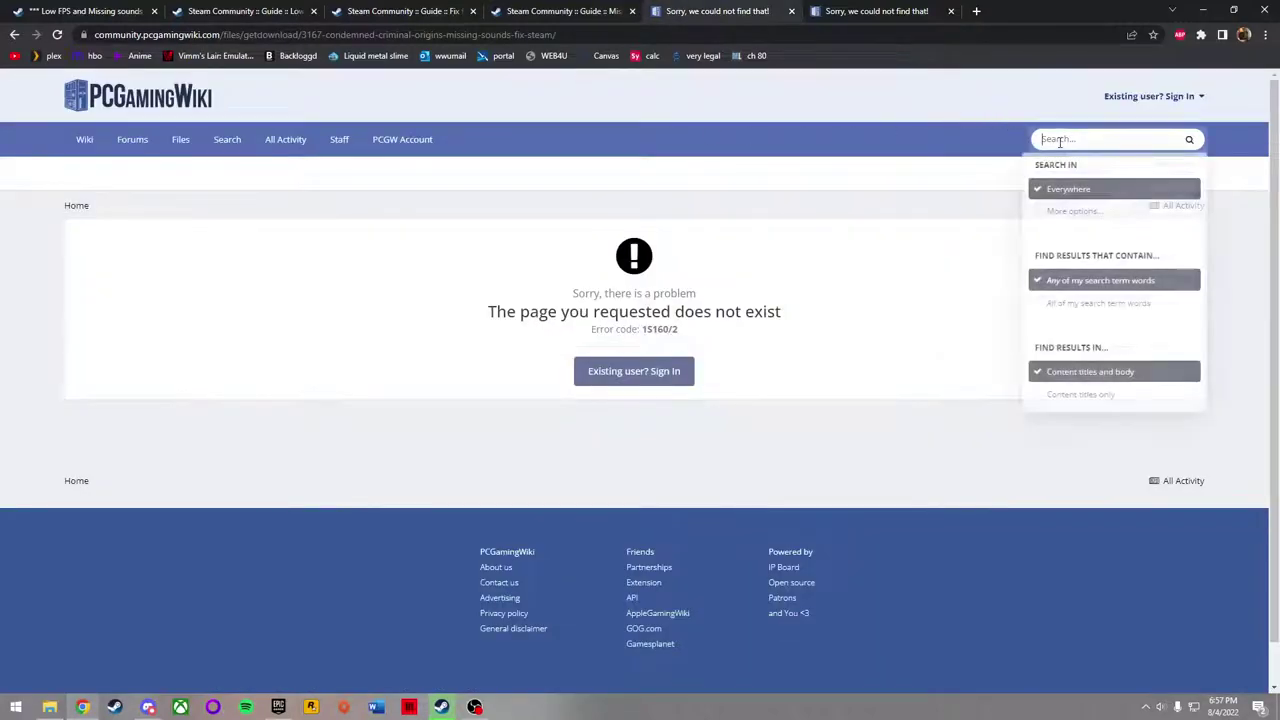
{"action": "type", "text": "condem"}
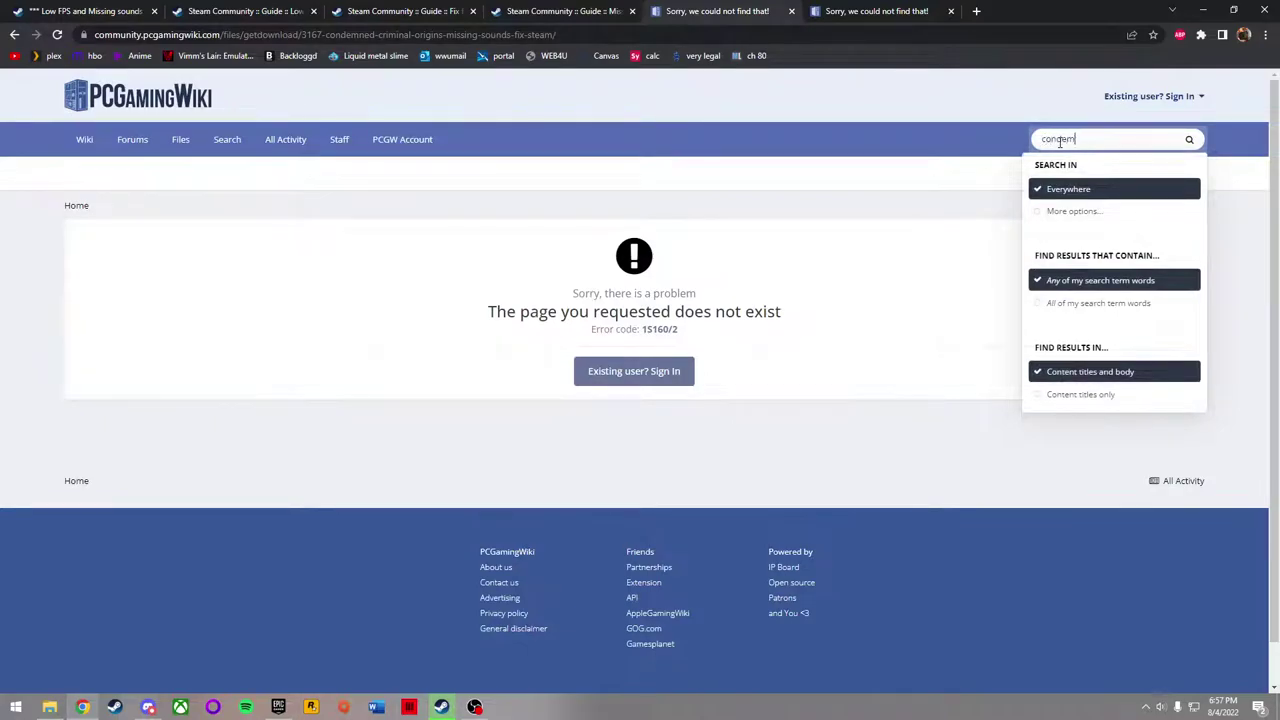
{"action": "type", "text": "ned criminal origins"}
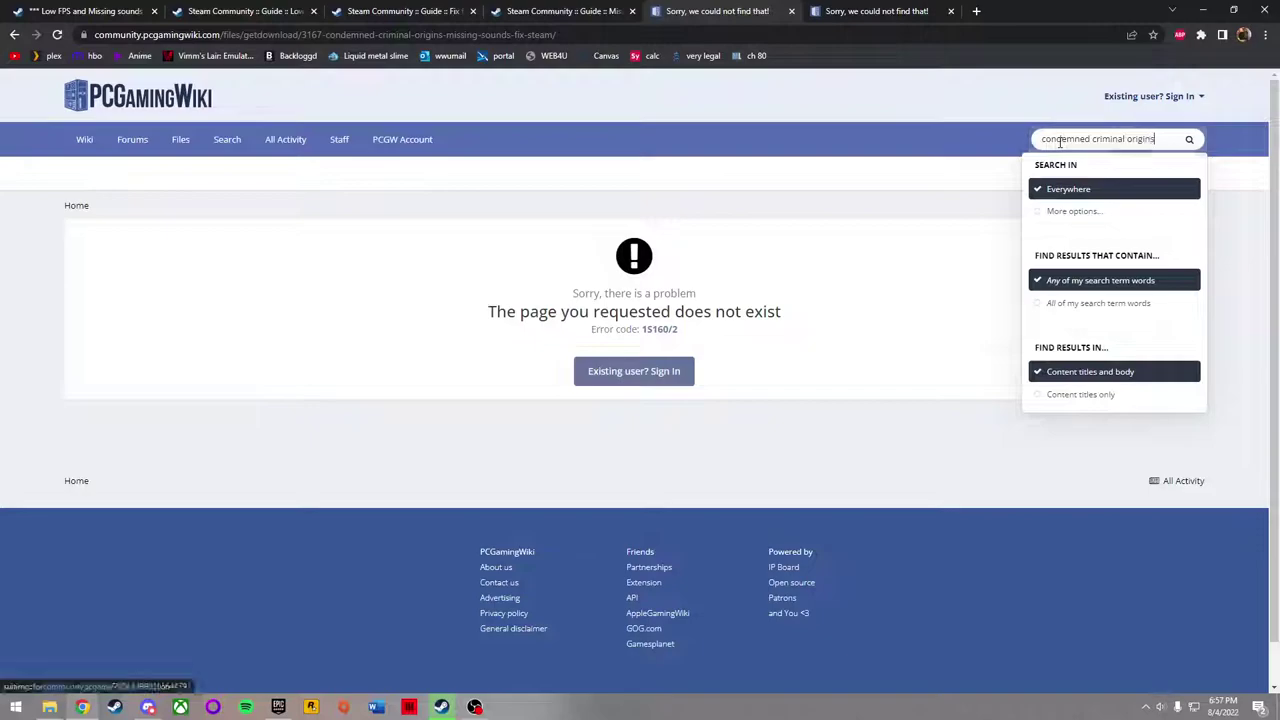
{"action": "key", "text": "Return"}
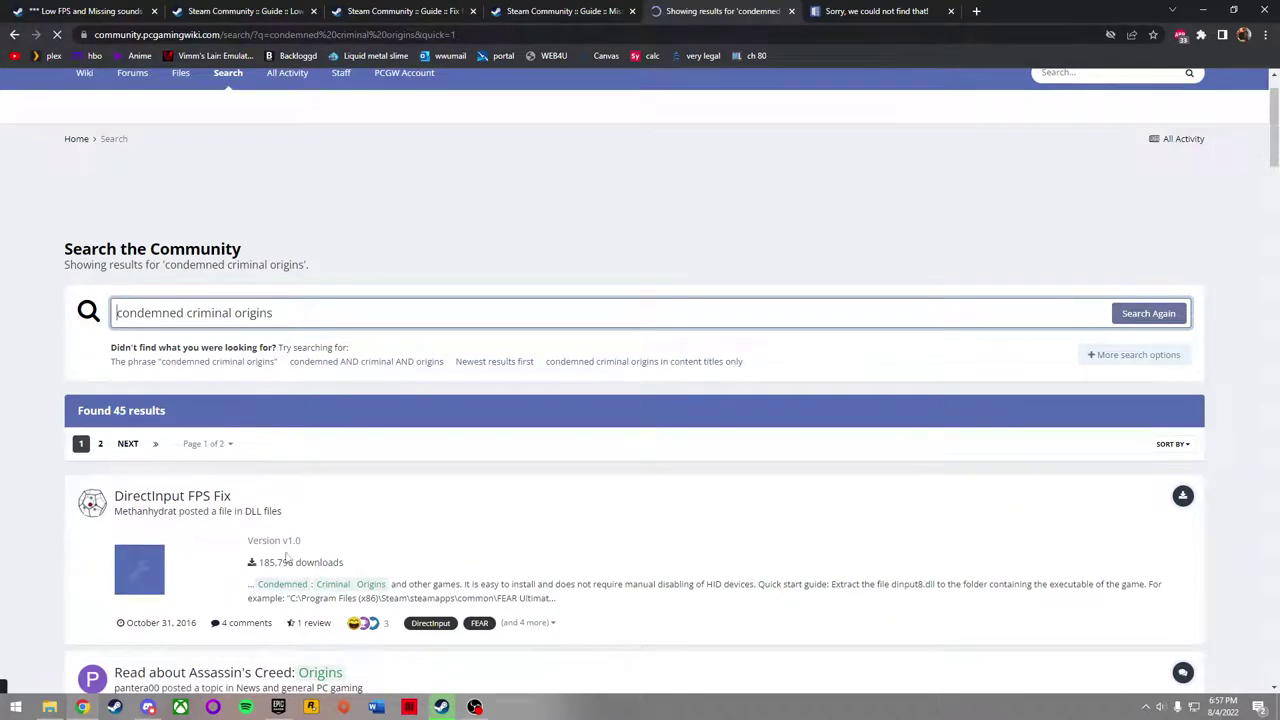
Look through the search results for a Condemned: Criminal Origins missing sounds fix
{"action": "scroll", "coordinate": [204, 473], "scroll_direction": "down", "scroll_amount": 2}
{"action": "scroll", "coordinate": [240, 500], "scroll_direction": "down", "scroll_amount": 3}
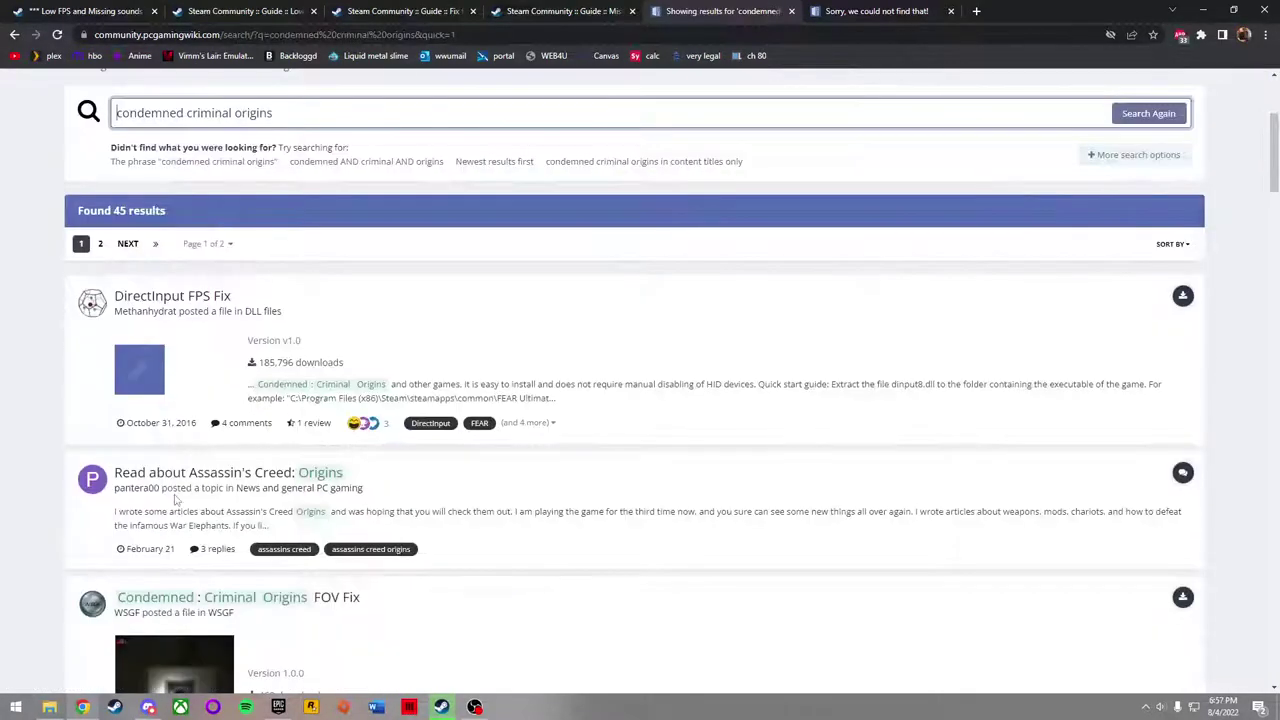
{"action": "scroll", "coordinate": [288, 536], "scroll_direction": "down", "scroll_amount": 2}
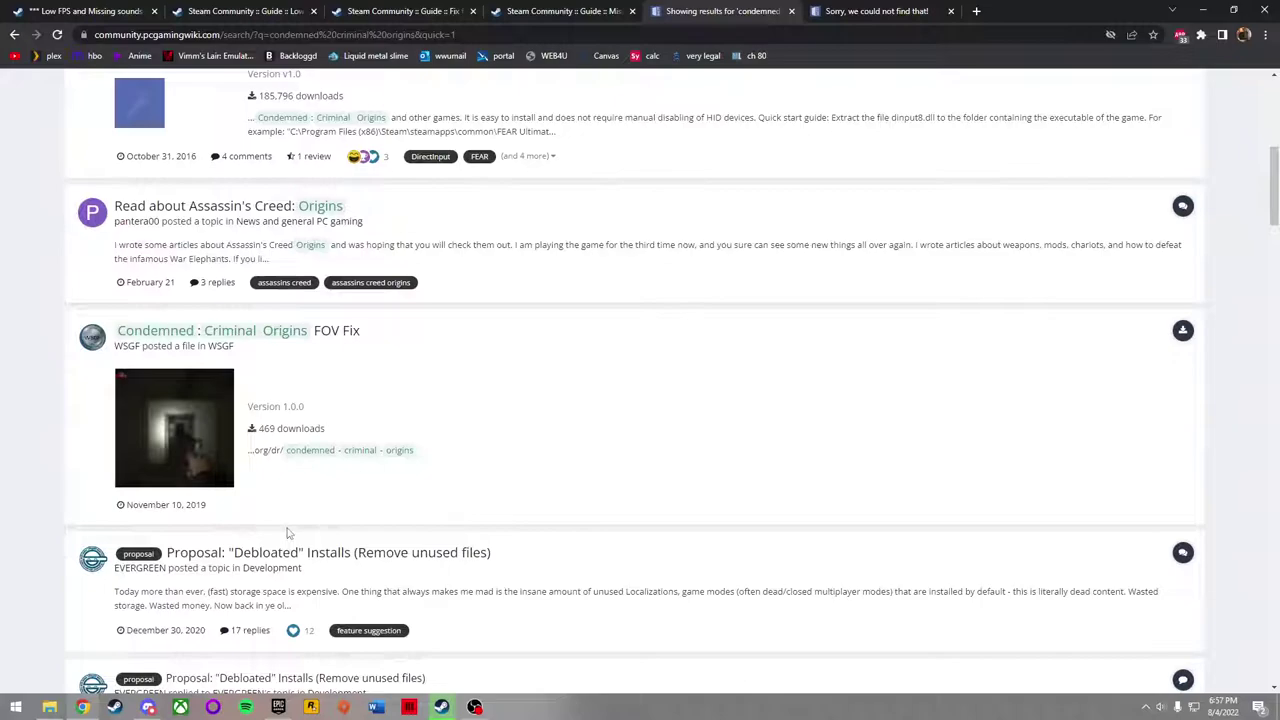
{"action": "scroll", "coordinate": [288, 534], "scroll_direction": "down", "scroll_amount": 7}
{"action": "scroll", "coordinate": [325, 533], "scroll_direction": "down", "scroll_amount": 4}
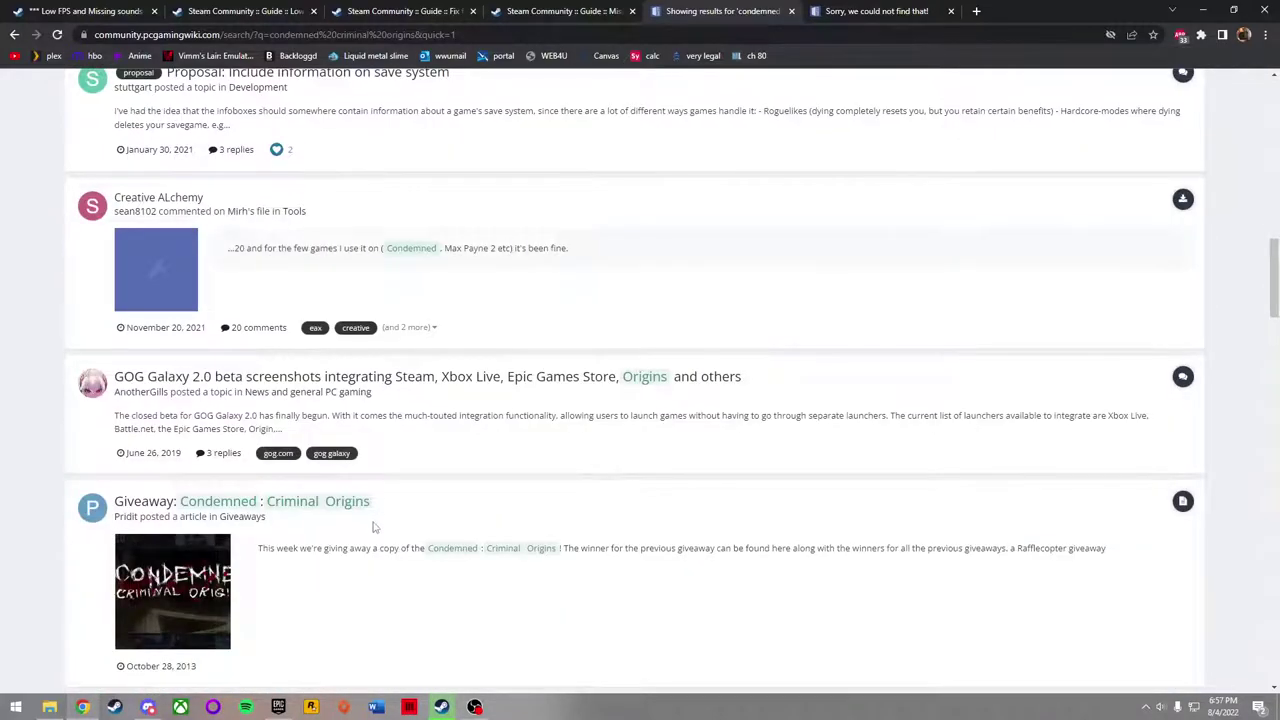
{"action": "scroll", "coordinate": [372, 527], "scroll_direction": "down", "scroll_amount": 5}
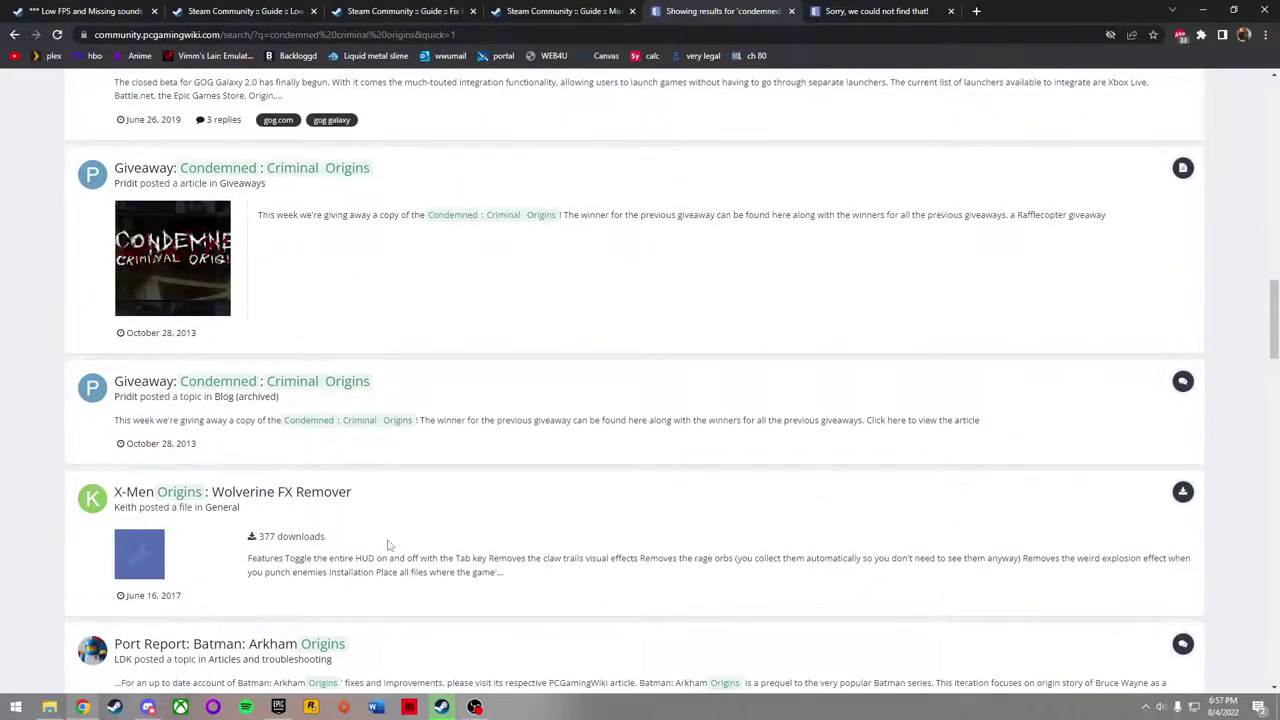
{"action": "scroll", "coordinate": [389, 545], "scroll_direction": "up", "scroll_amount": 19}
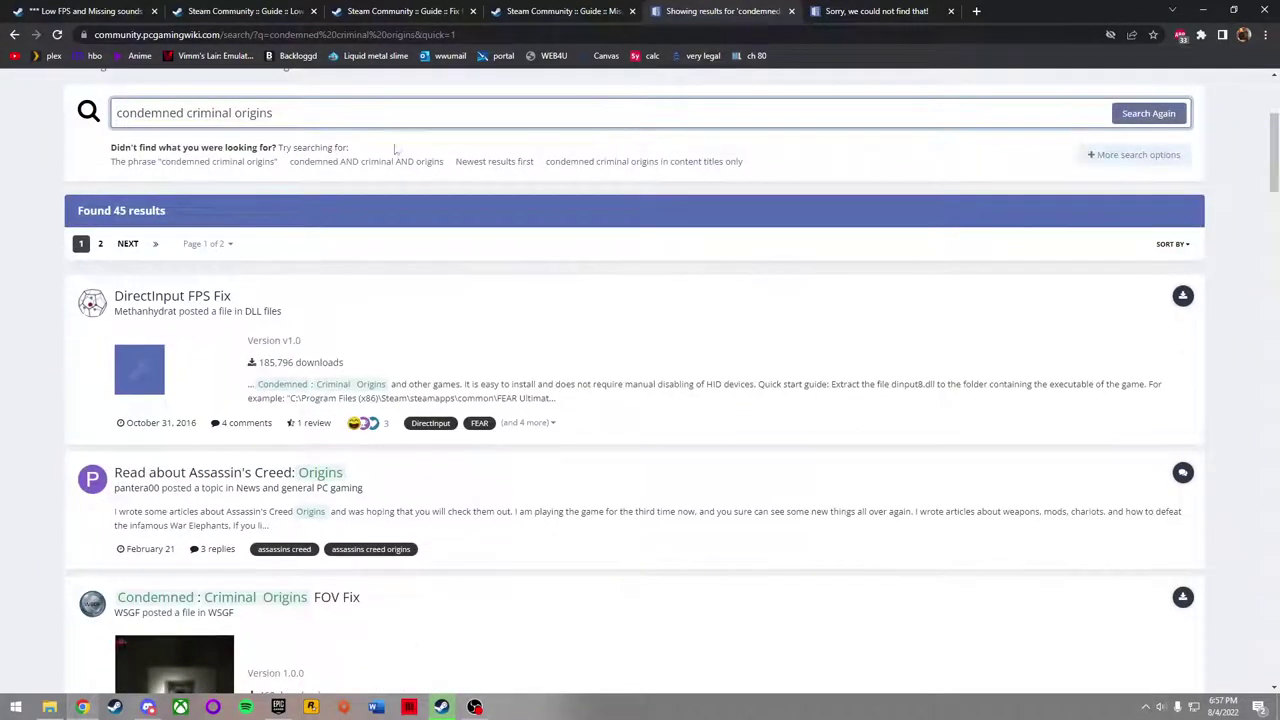
Refine the search to "condemned criminal origins audio" and open the DirectInput FPS Fix file page
{"action": "type", "text": "audio"}
{"action": "key", "text": "Return"}
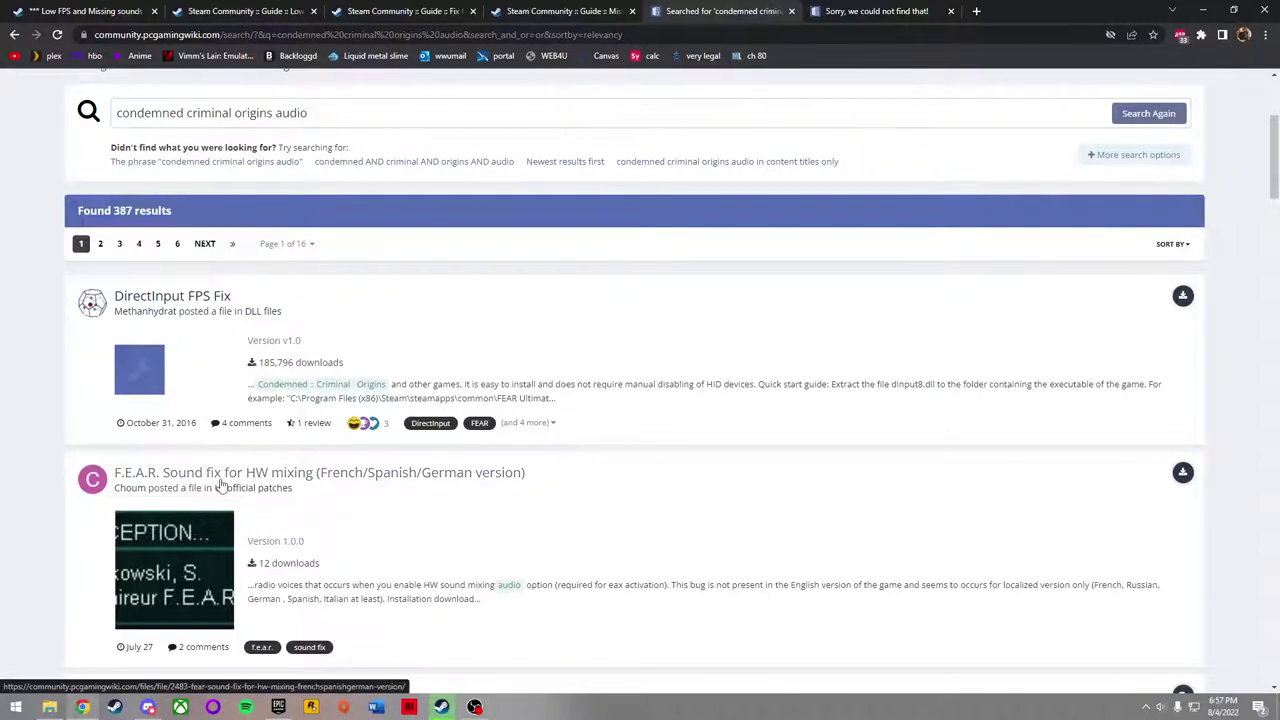
{"action": "scroll", "coordinate": [220, 487], "scroll_direction": "down", "scroll_amount": 3}
{"action": "scroll", "coordinate": [200, 420], "scroll_direction": "up", "scroll_amount": 4}
{"action": "left_click", "coordinate": [168, 365]}
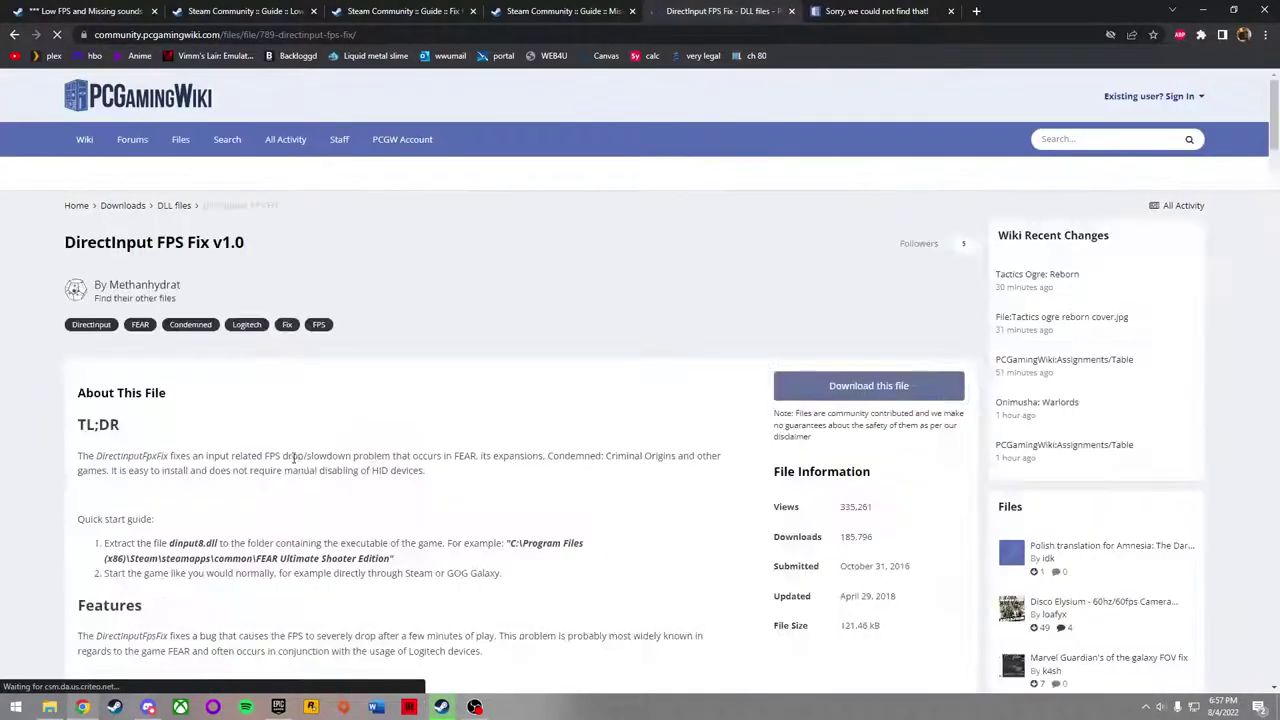
Read the DirectInput FPS Fix page's features, supported games and install instructions
{"action": "scroll", "coordinate": [445, 532], "scroll_direction": "down", "scroll_amount": 1}
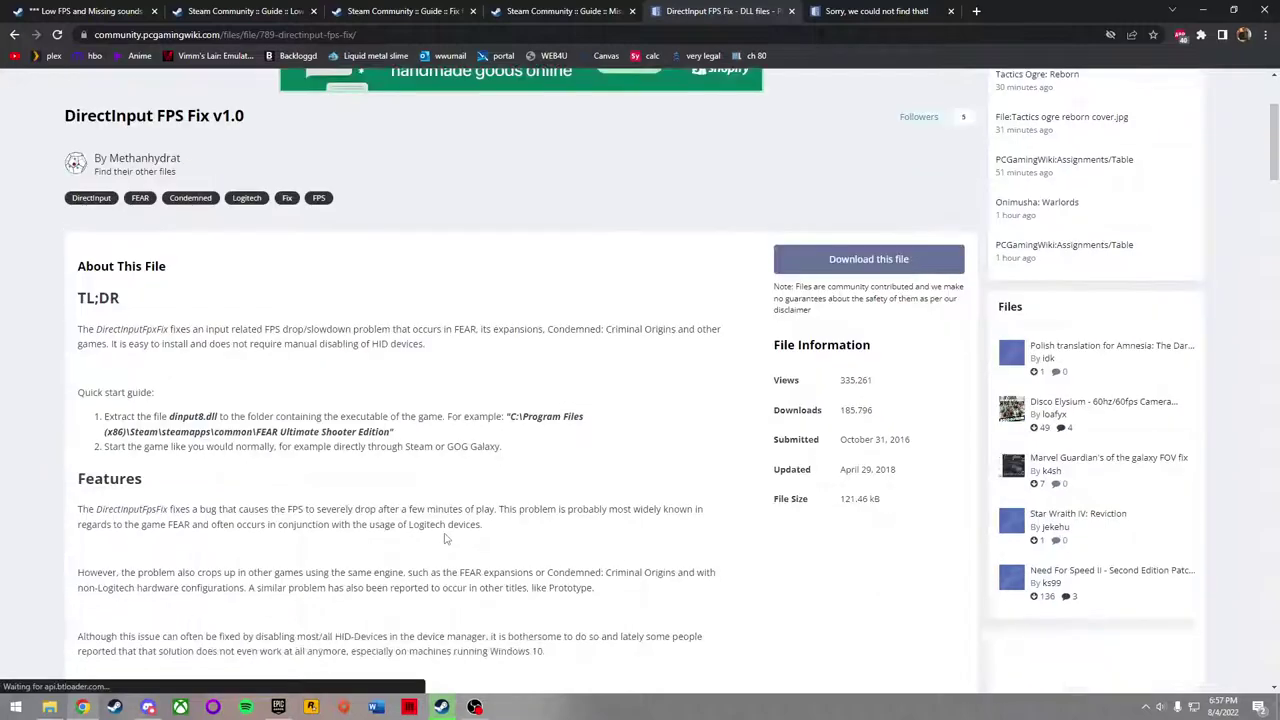
{"action": "scroll", "coordinate": [445, 538], "scroll_direction": "down", "scroll_amount": 2}
{"action": "scroll", "coordinate": [446, 539], "scroll_direction": "down", "scroll_amount": 2}
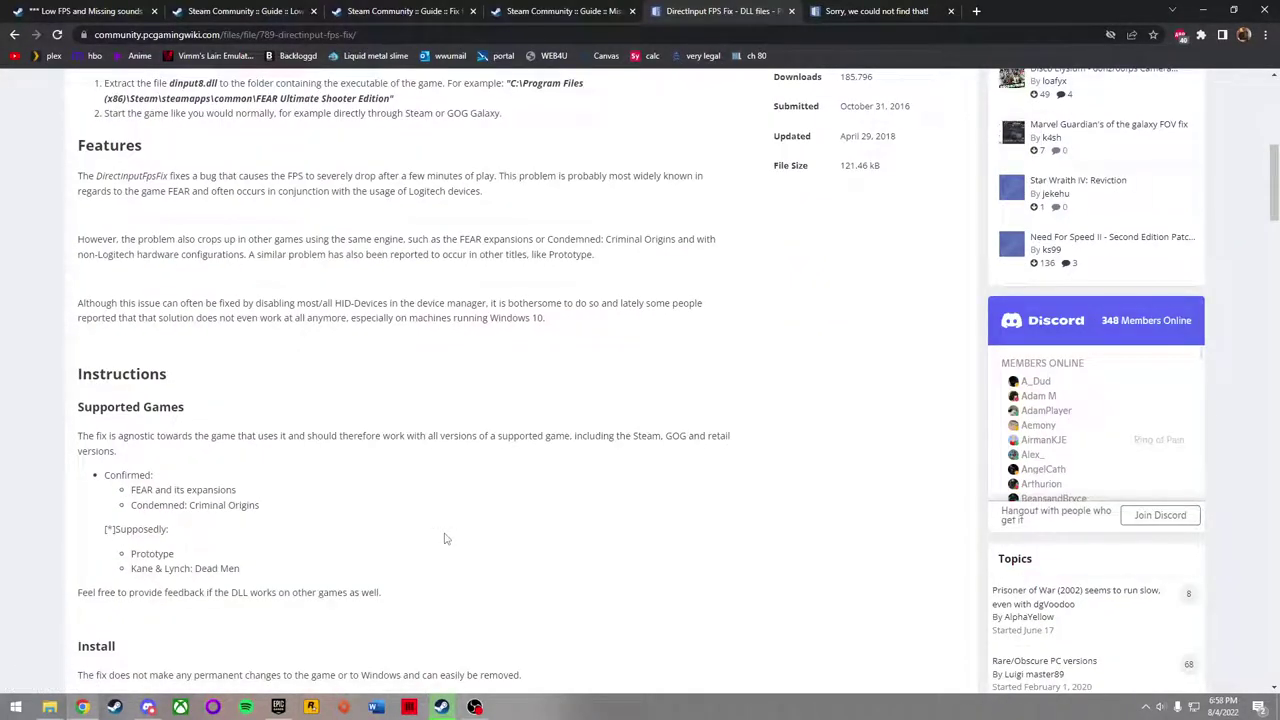
{"action": "scroll", "coordinate": [446, 539], "scroll_direction": "down", "scroll_amount": 1}
{"action": "scroll", "coordinate": [280, 586], "scroll_direction": "down", "scroll_amount": 1}
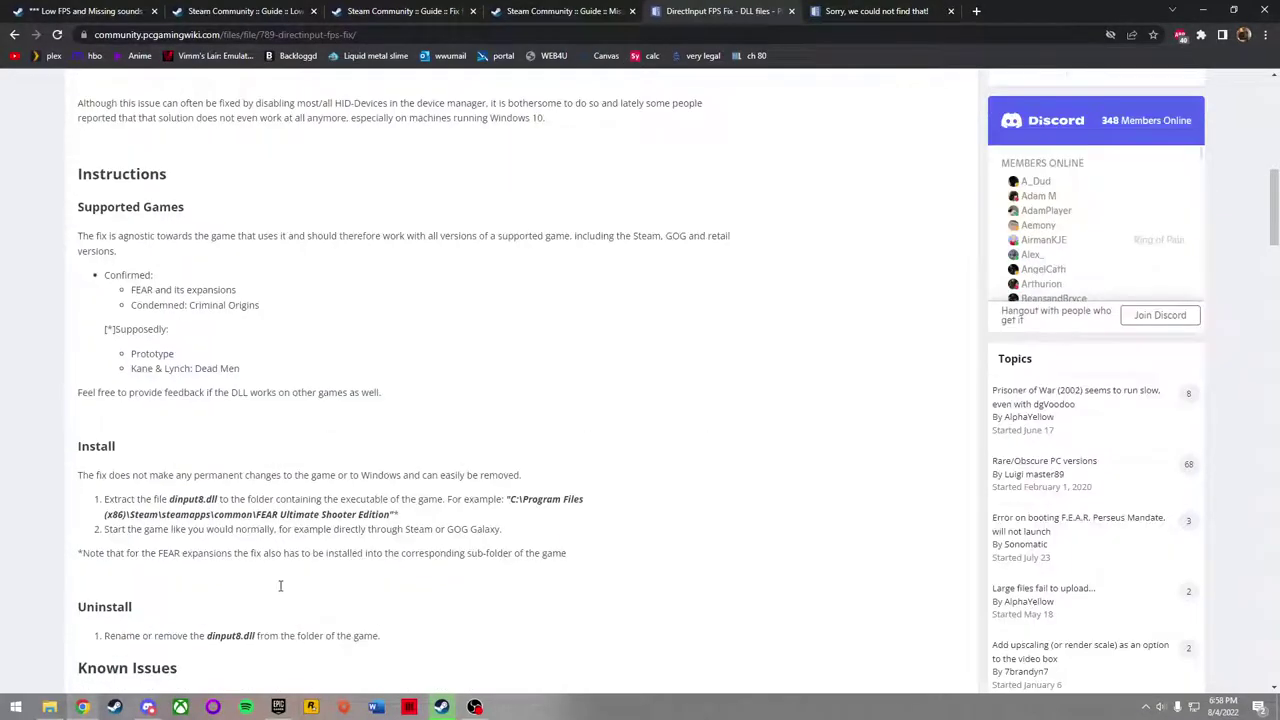
Review the DirectInput FPS Fix page's quick start guide, uninstall instructions and known issues
{"action": "scroll", "coordinate": [282, 588], "scroll_direction": "down", "scroll_amount": 3}
{"action": "scroll", "coordinate": [285, 590], "scroll_direction": "up", "scroll_amount": 7}
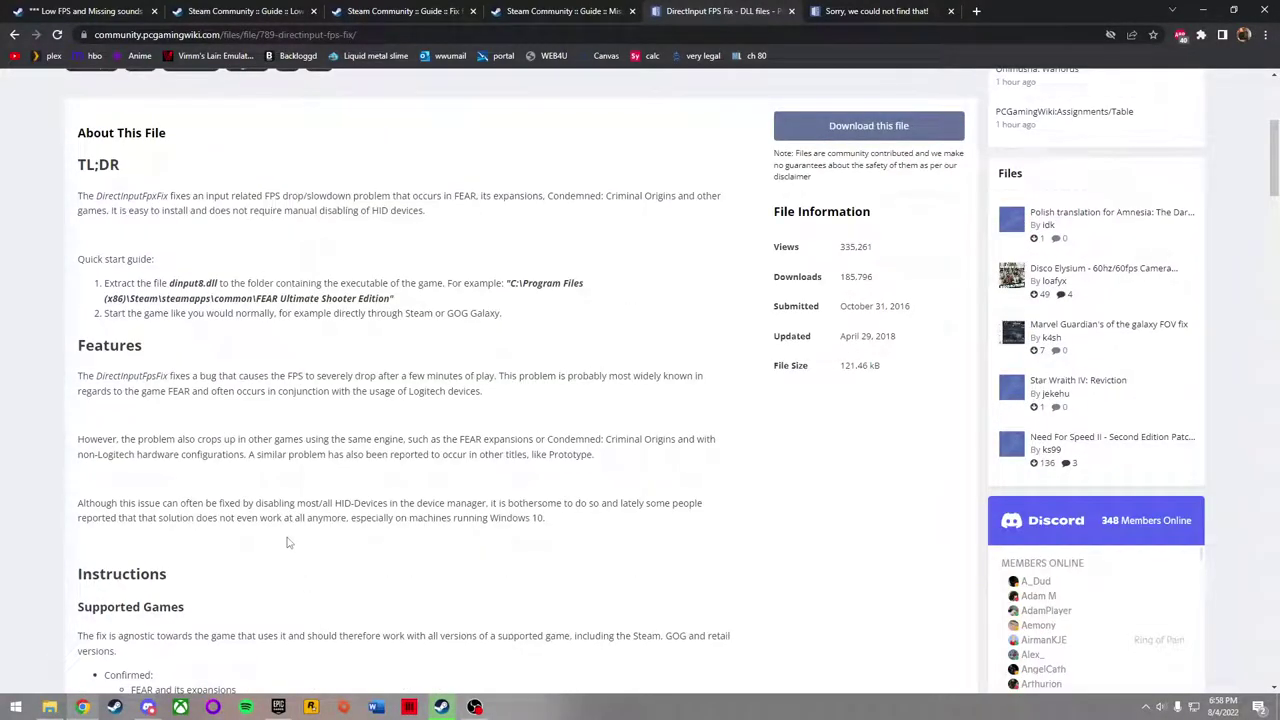
{"action": "scroll", "coordinate": [350, 462], "scroll_direction": "down", "scroll_amount": 5}
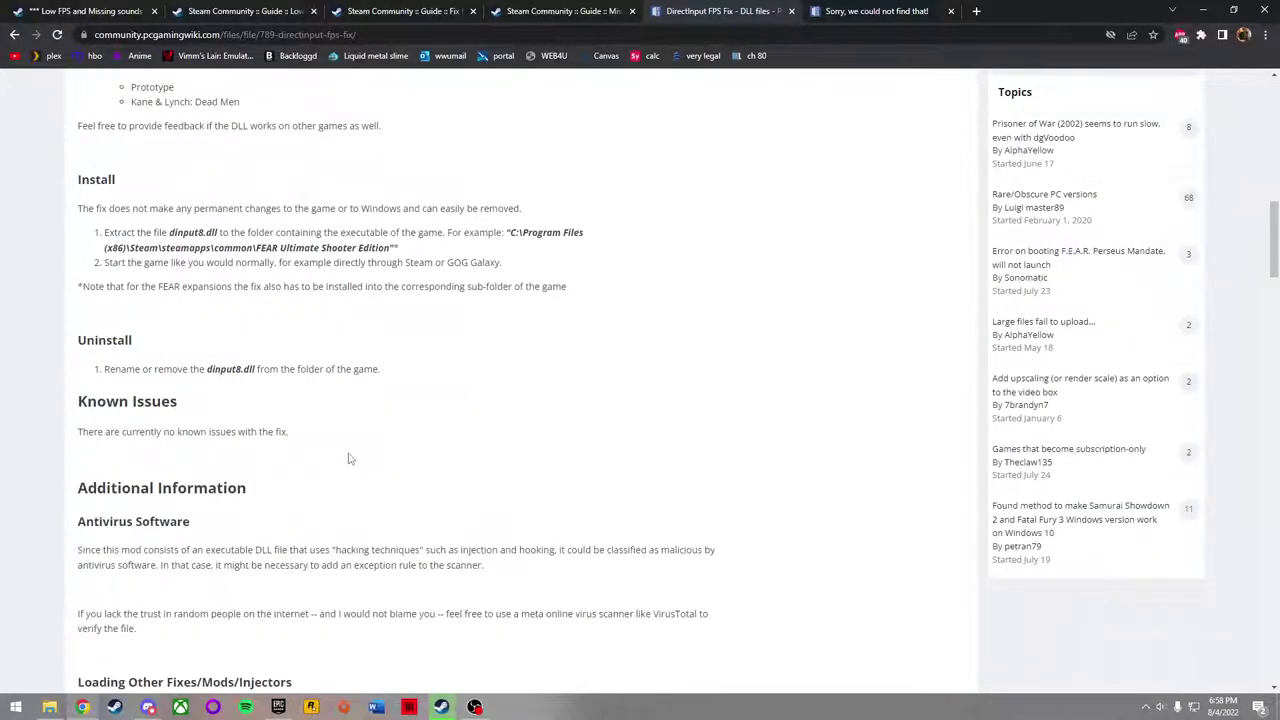
Follow the PCGamingWiki missing sound effects link in the Steam missing-sounds guide's comments and continue to the external site
{"action": "left_click", "coordinate": [586, 10]}
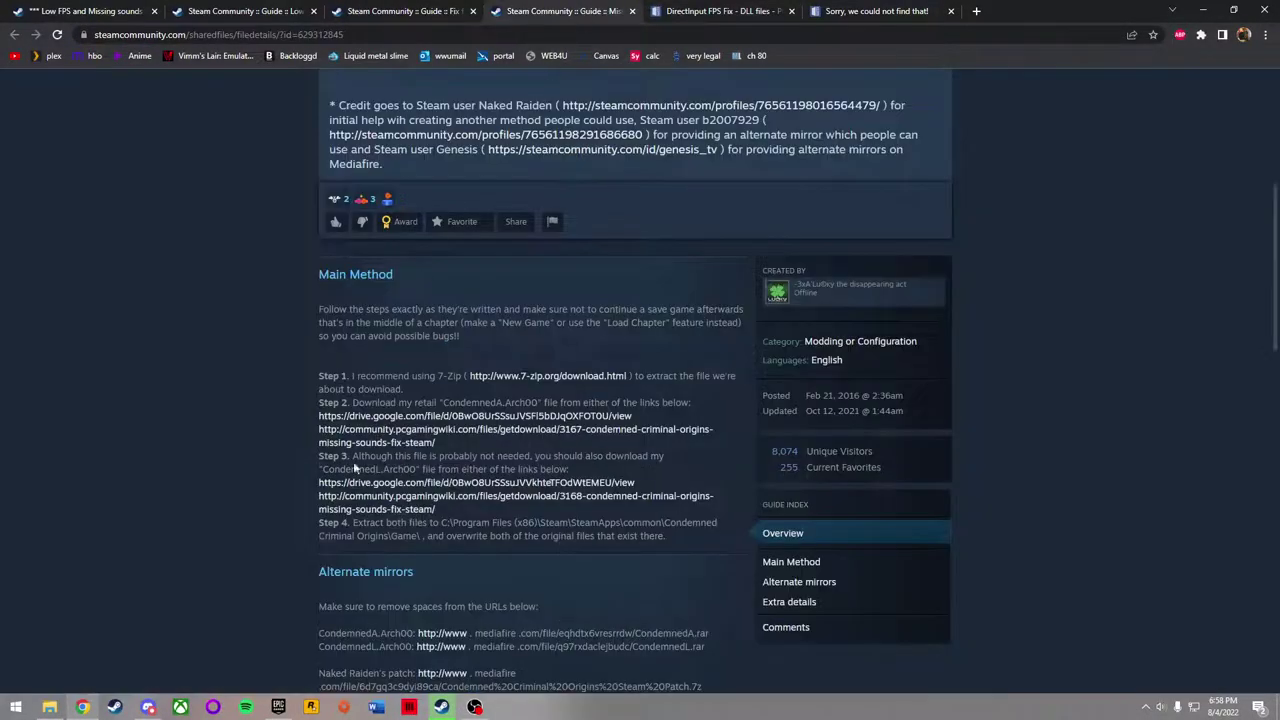
{"action": "scroll", "coordinate": [342, 494], "scroll_direction": "down", "scroll_amount": 10}
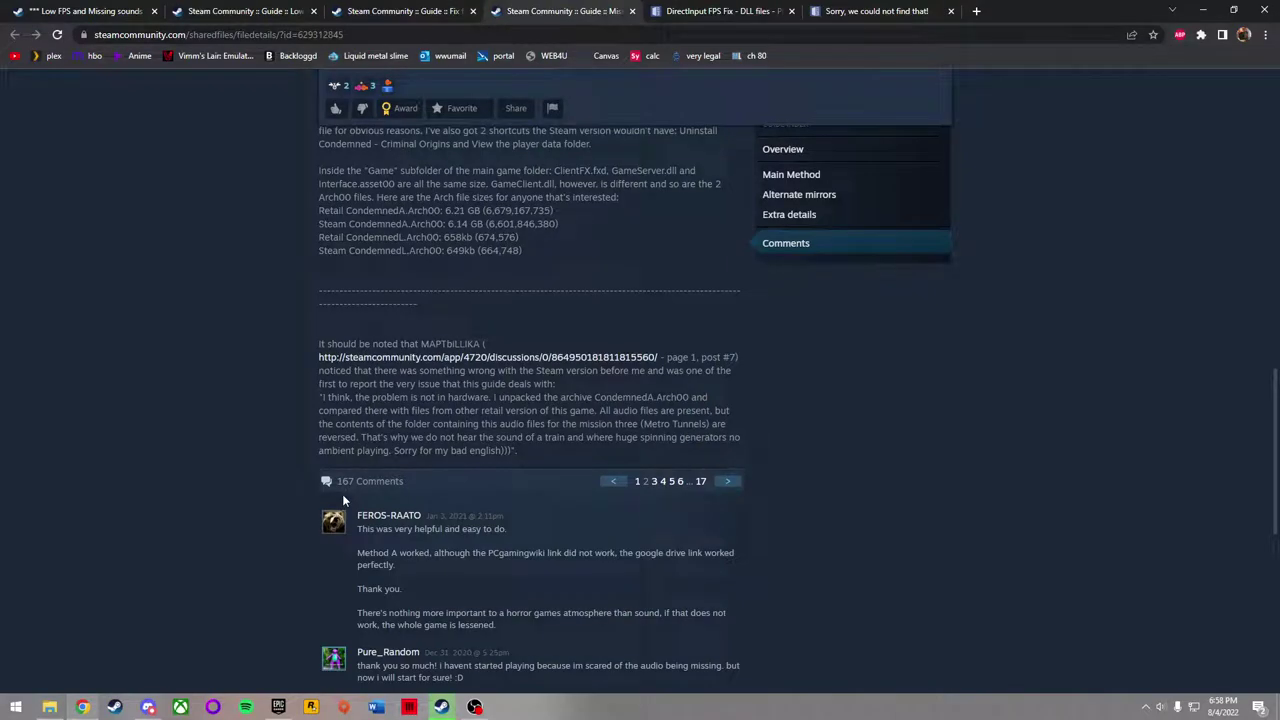
{"action": "scroll", "coordinate": [342, 494], "scroll_direction": "down", "scroll_amount": 3}
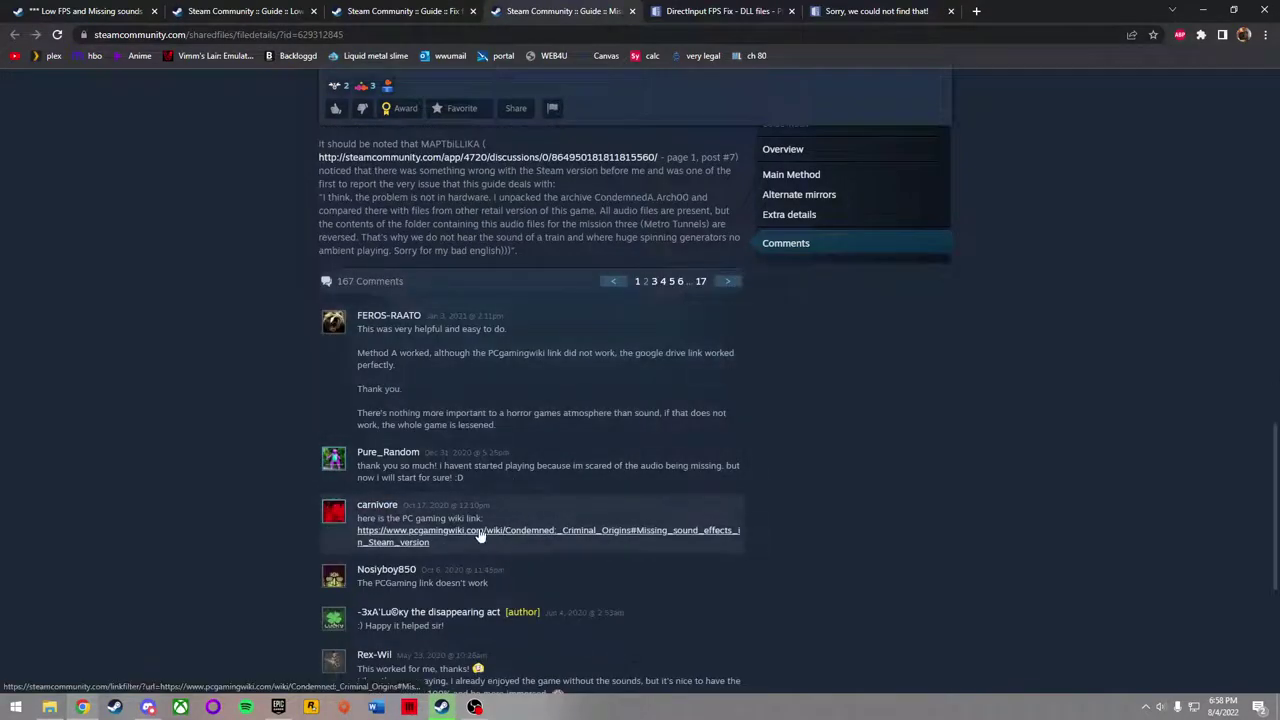
{"action": "left_click", "coordinate": [481, 536]}
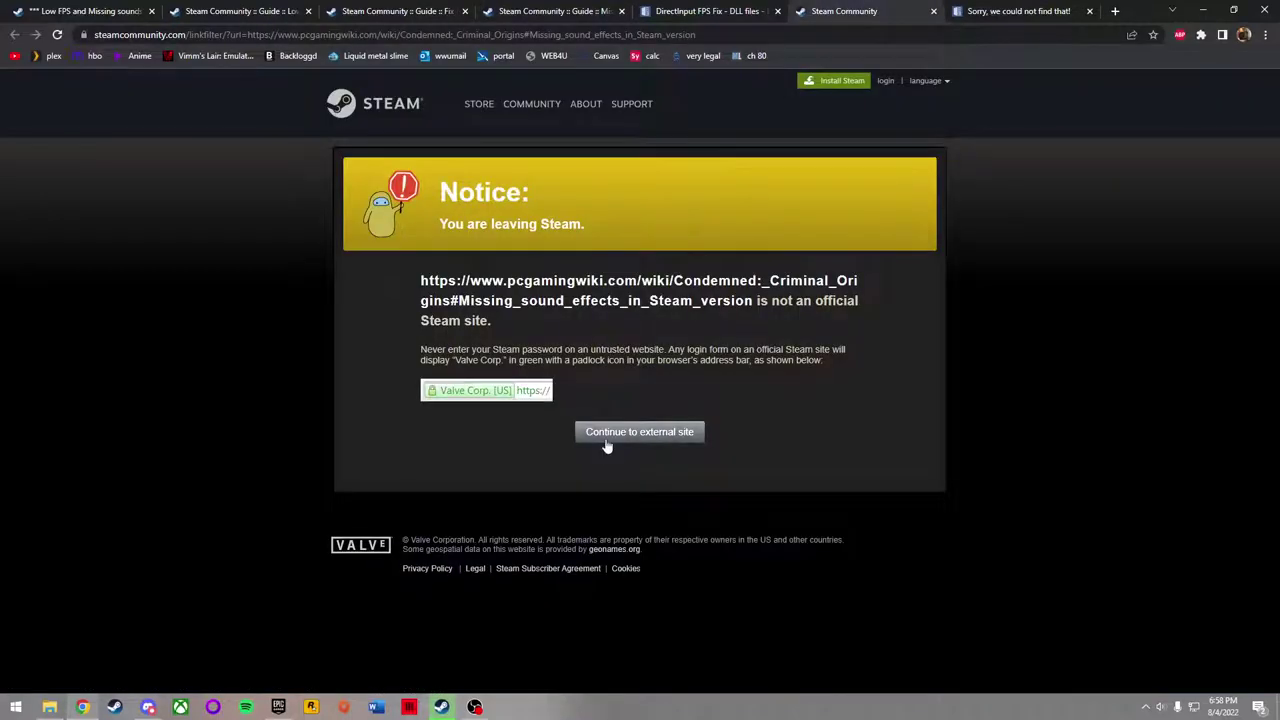
{"action": "left_click", "coordinate": [605, 440]}
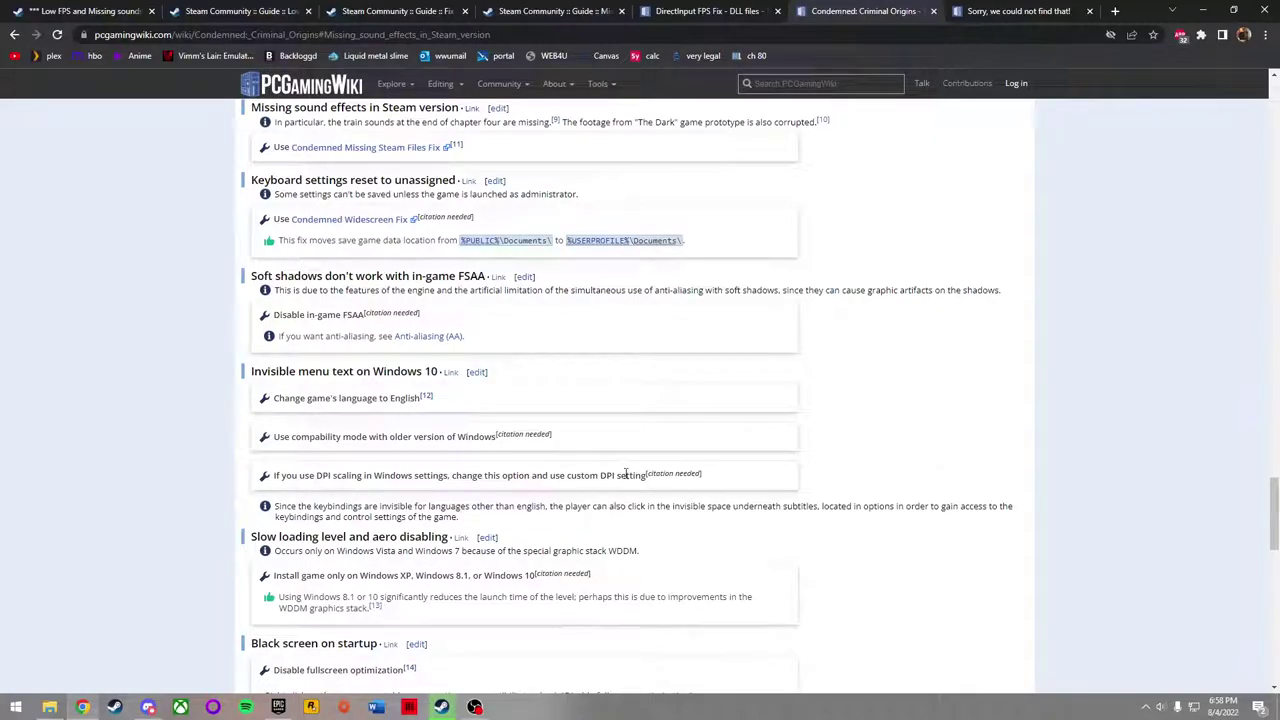
Open the Condemned Missing Steam Files Fix release on GitHub and download the full Condemned.MissingSteamFilesFix.zip package
{"action": "left_click", "coordinate": [382, 150]}
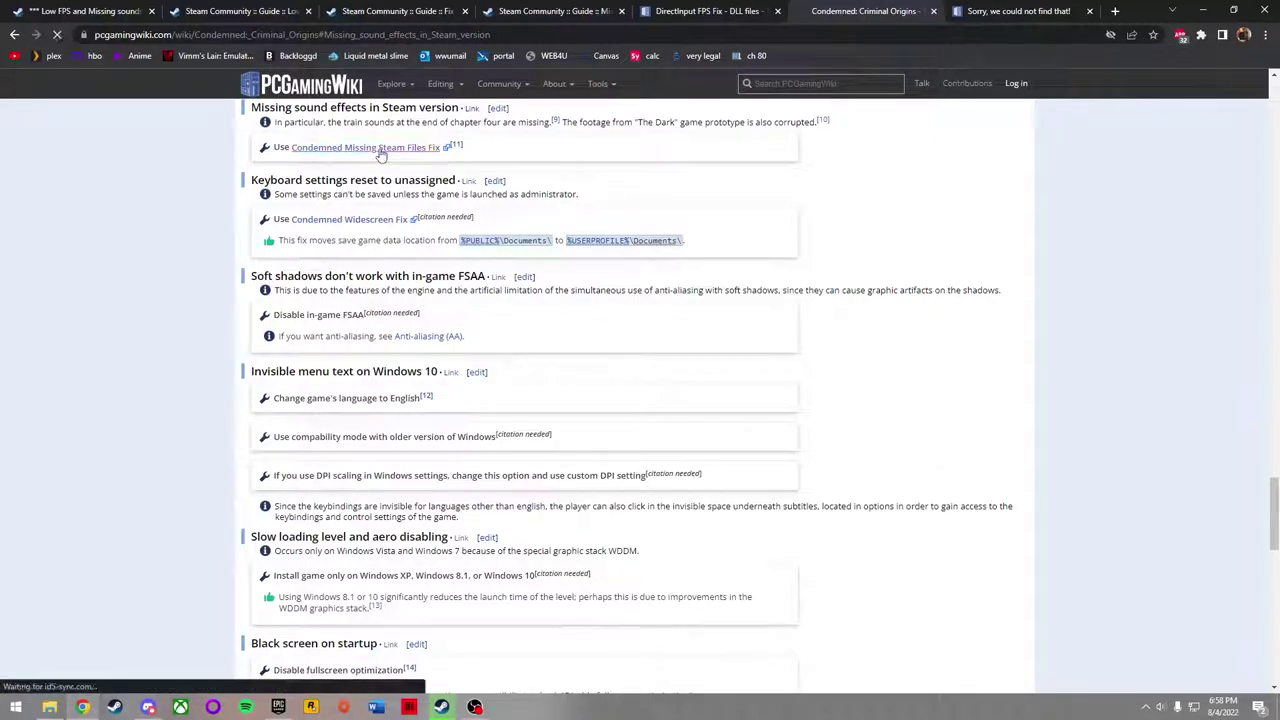
{"action": "scroll", "coordinate": [479, 459], "scroll_direction": "down", "scroll_amount": 2}
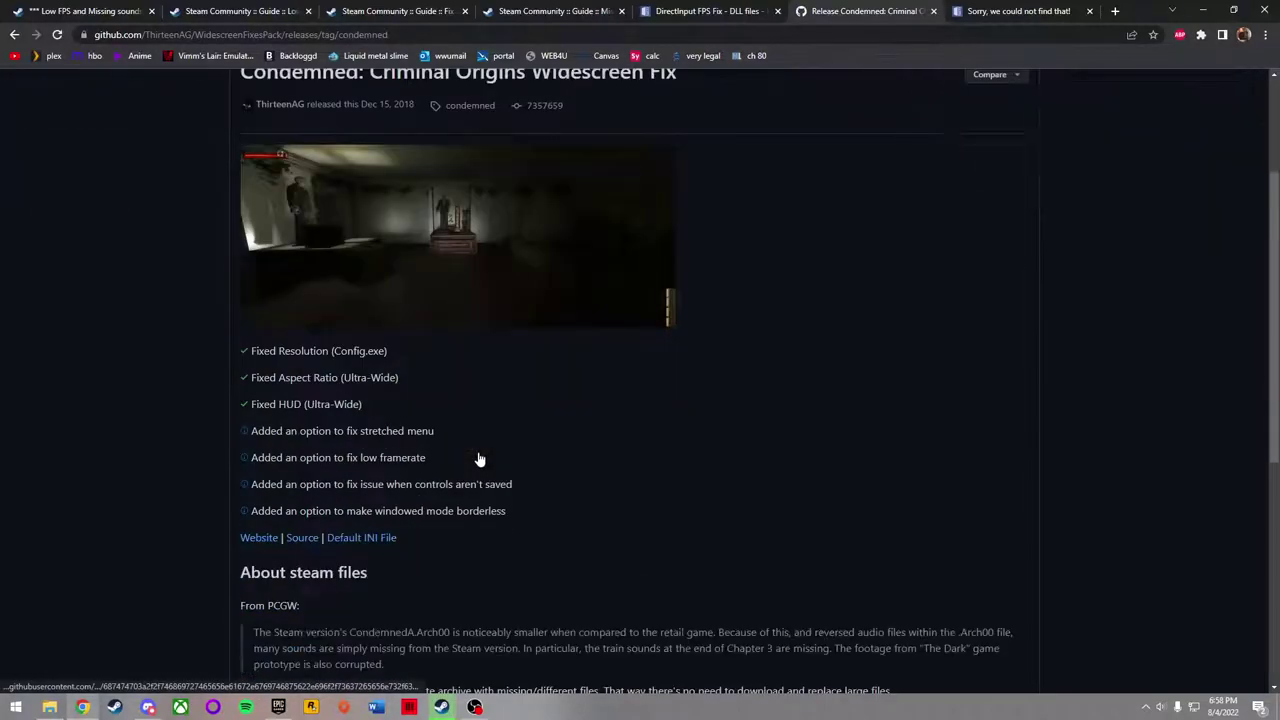
{"action": "scroll", "coordinate": [479, 459], "scroll_direction": "down", "scroll_amount": 5}
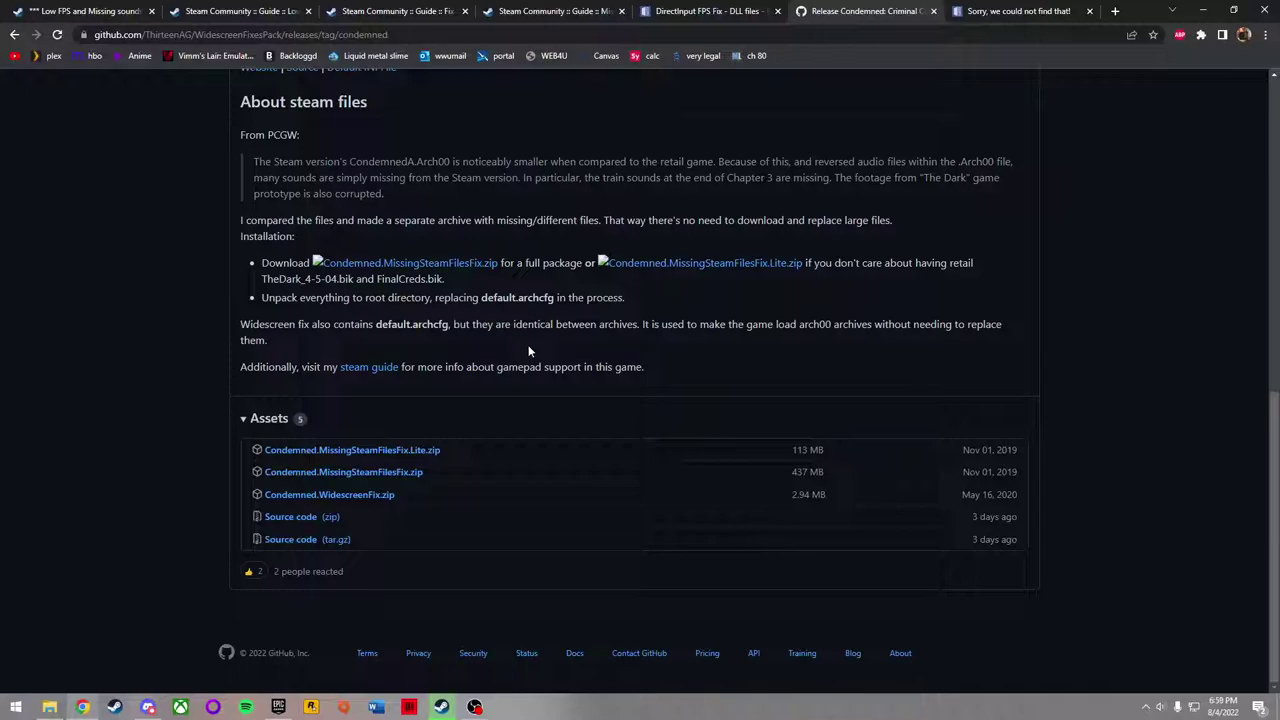
{"action": "left_click", "coordinate": [454, 268]}
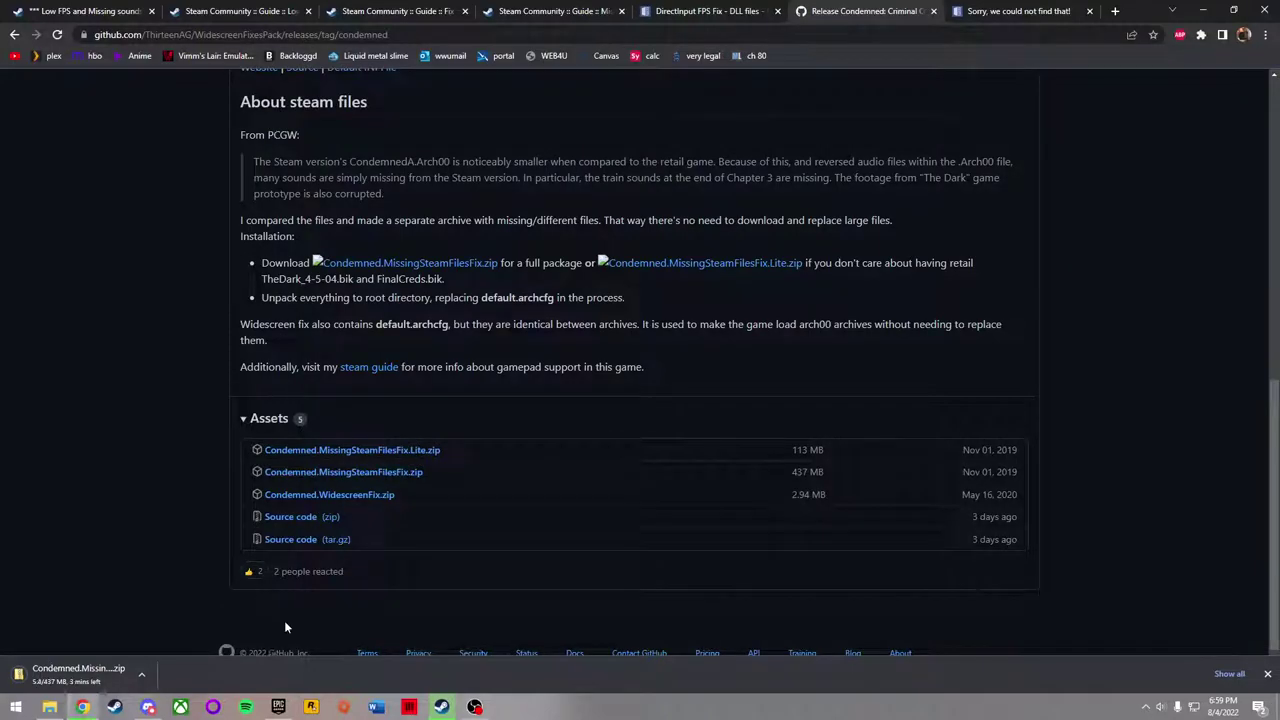
{"action": "scroll", "coordinate": [437, 505], "scroll_direction": "up", "scroll_amount": 3}
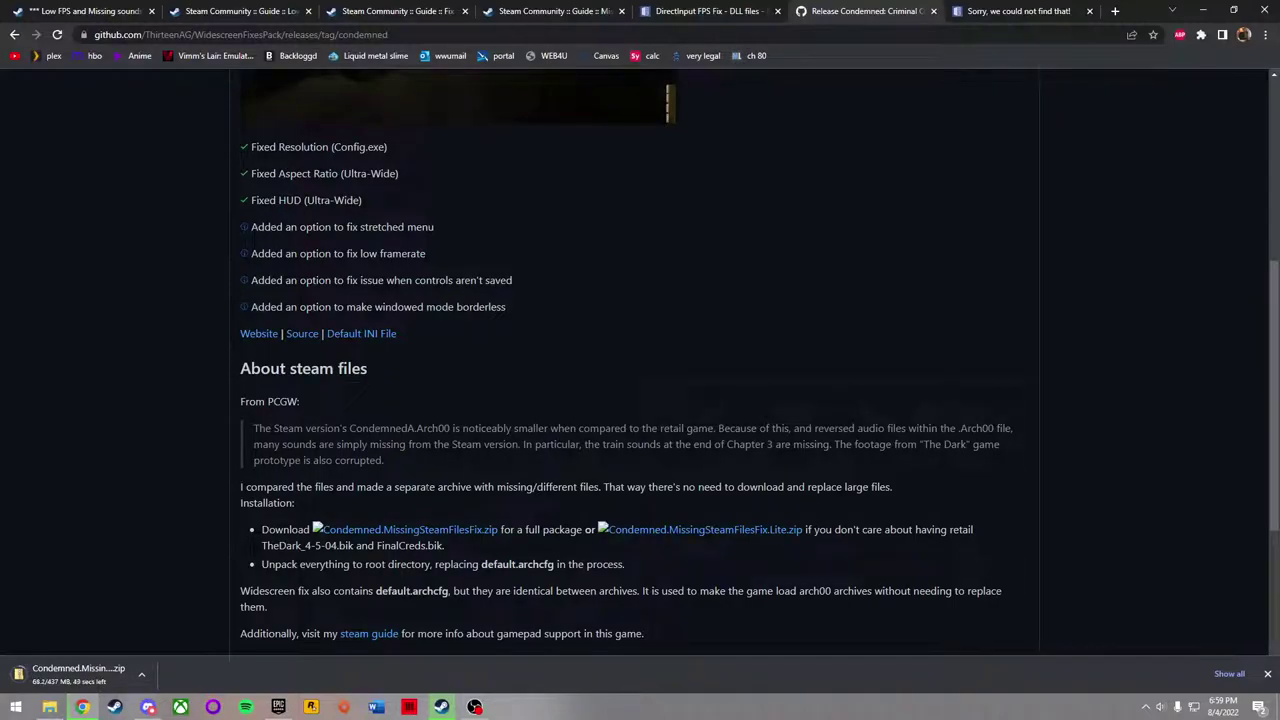
{"action": "scroll", "coordinate": [374, 466], "scroll_direction": "up", "scroll_amount": 3}
{"action": "scroll", "coordinate": [374, 468], "scroll_direction": "down", "scroll_amount": 2}
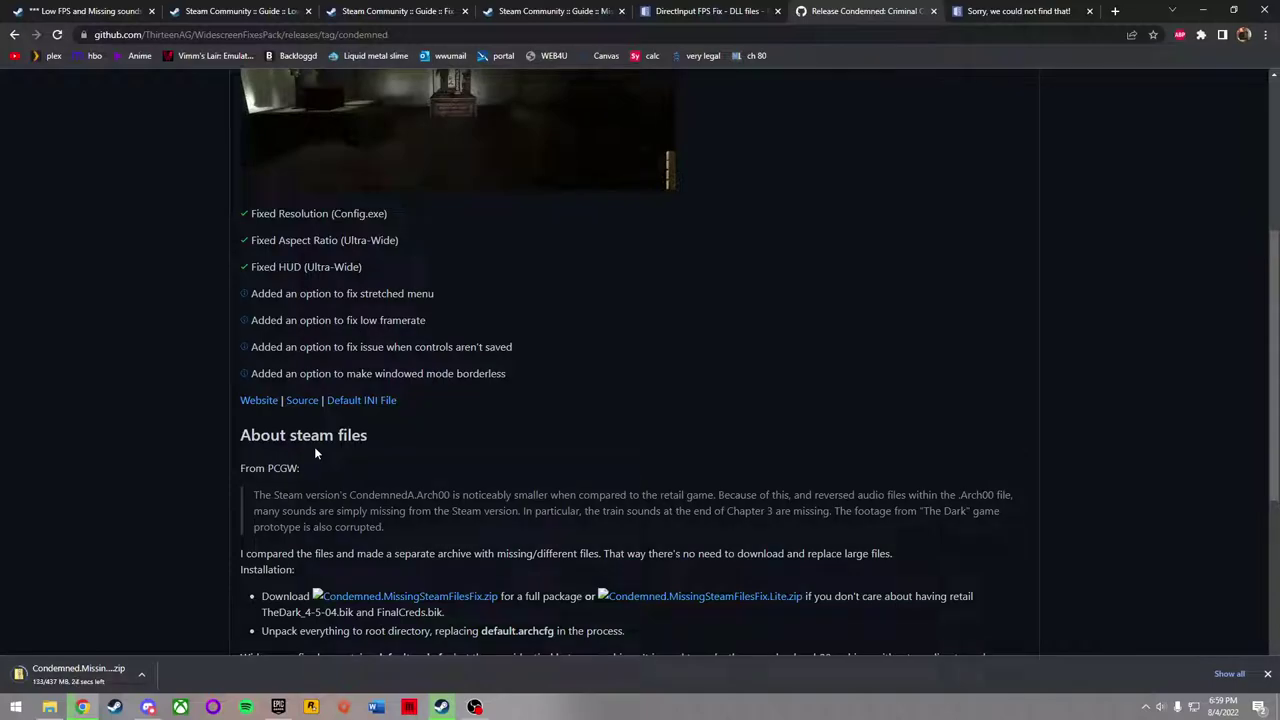
{"action": "scroll", "coordinate": [314, 446], "scroll_direction": "down", "scroll_amount": 3}
Switch to Steam, browse the local files of Condemned: Criminal Origins and move the folder window clear
{"action": "left_click", "coordinate": [441, 707]}
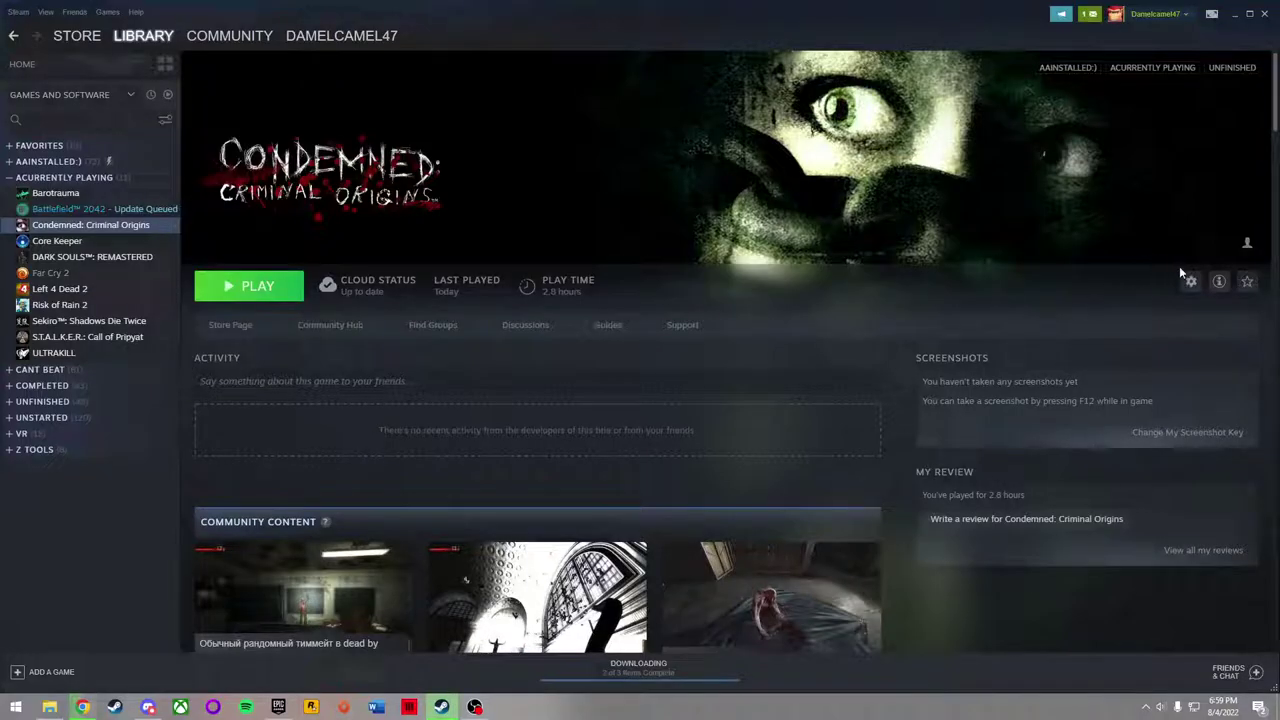
{"action": "left_click", "coordinate": [1189, 281]}
{"action": "mouse_move", "coordinate": [1222, 357]}
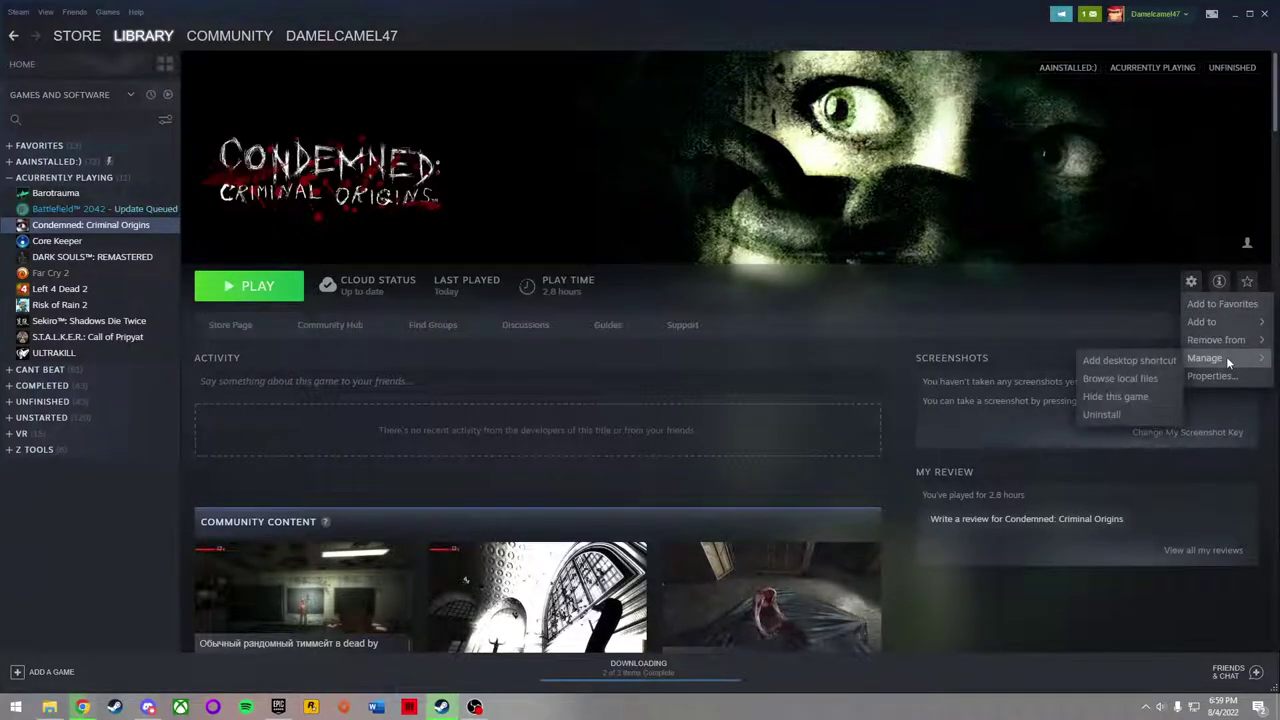
{"action": "left_click", "coordinate": [1112, 380]}
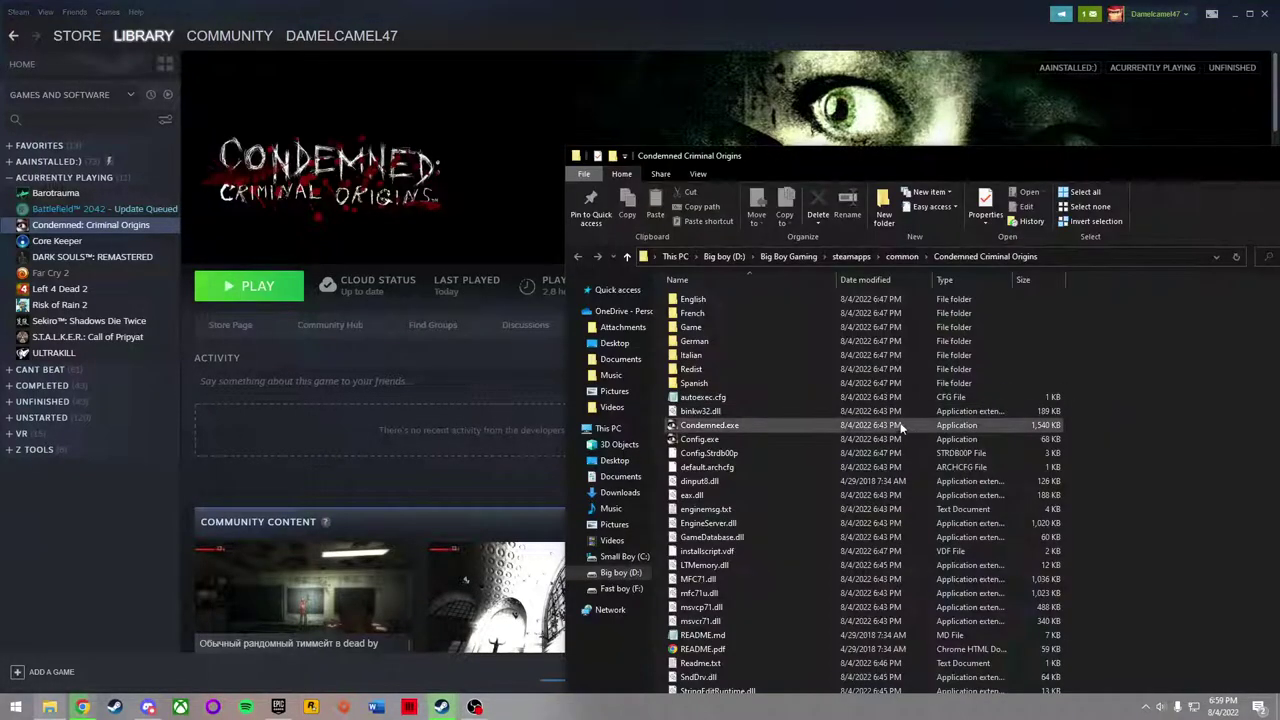
{"action": "left_click_drag", "start_coordinate": [758, 154], "coordinate": [468, 96]}
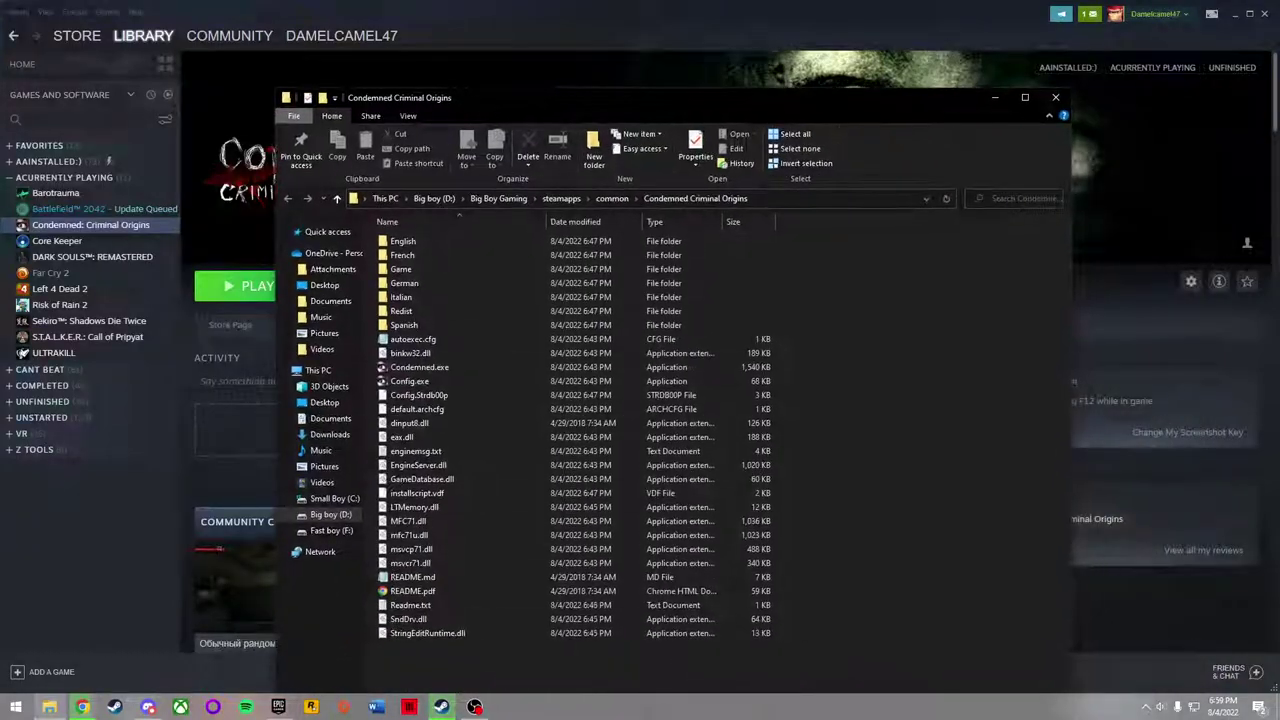
Try copying the Condemned.MissingSteamFilesFix folder from the downloaded zip into the game's folder, and delete that copy
{"action": "left_click", "coordinate": [82, 707]}
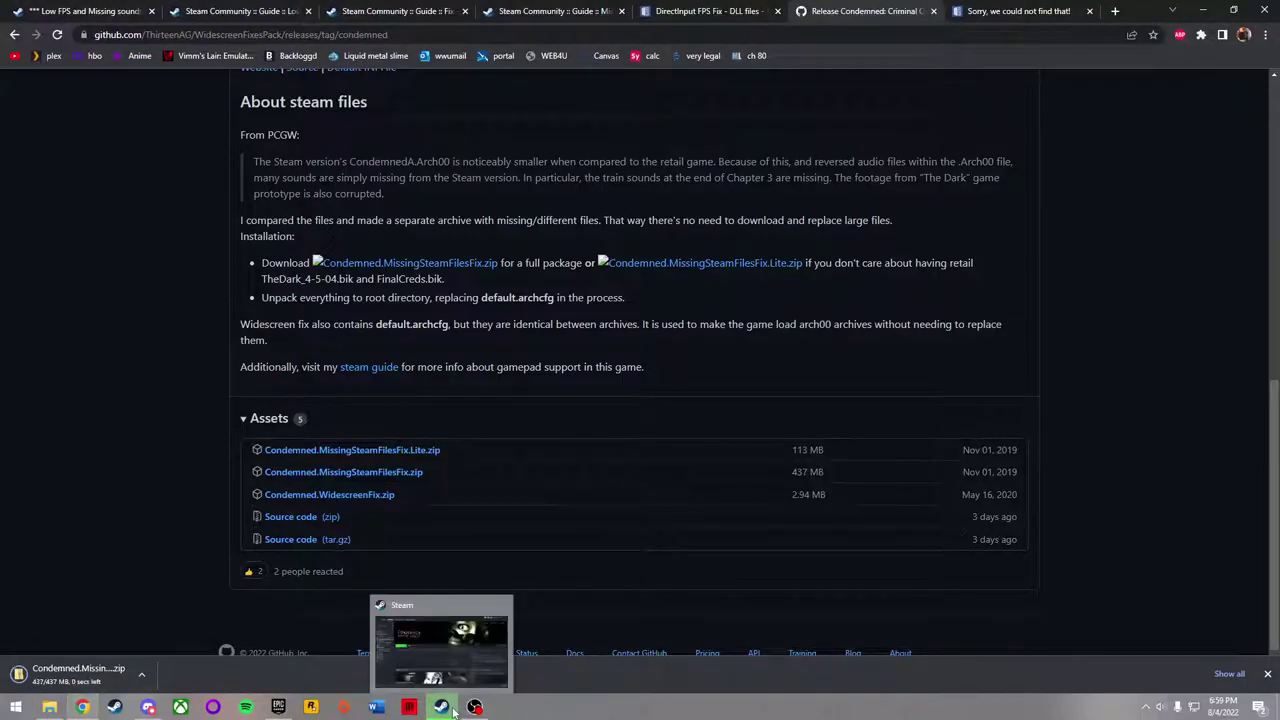
{"action": "mouse_move", "coordinate": [84, 707]}
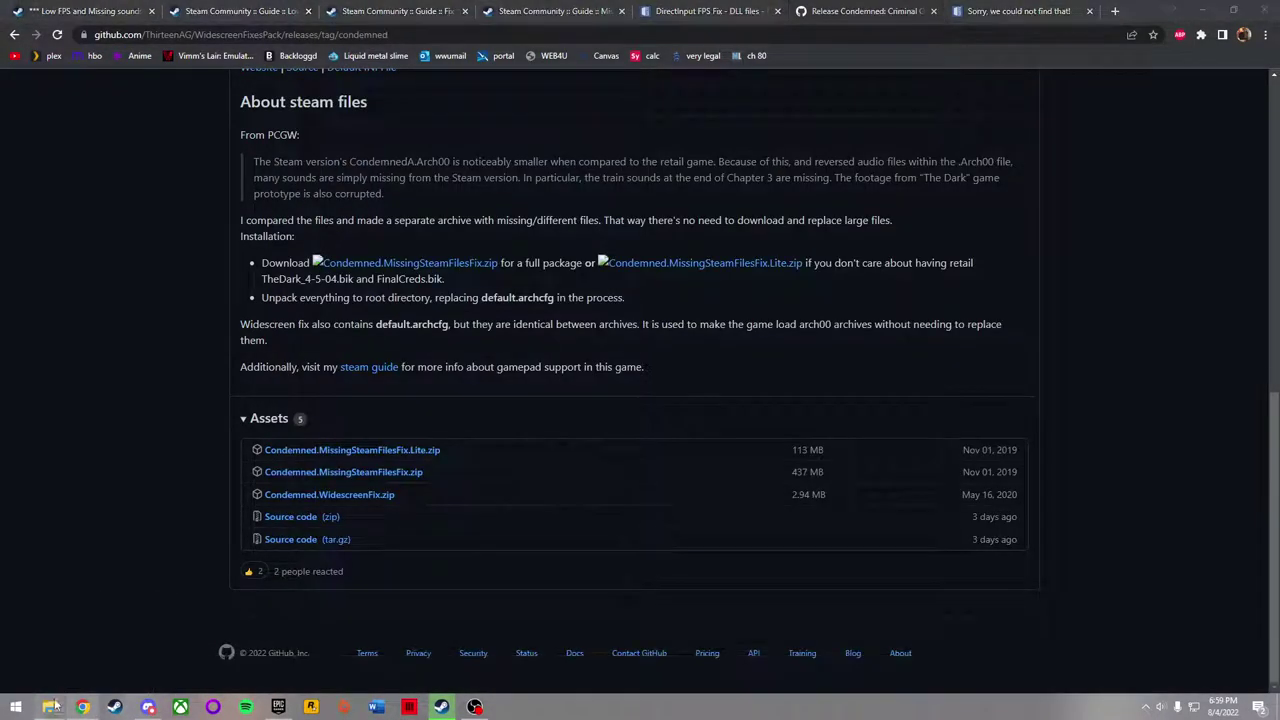
{"action": "left_click", "coordinate": [52, 707]}
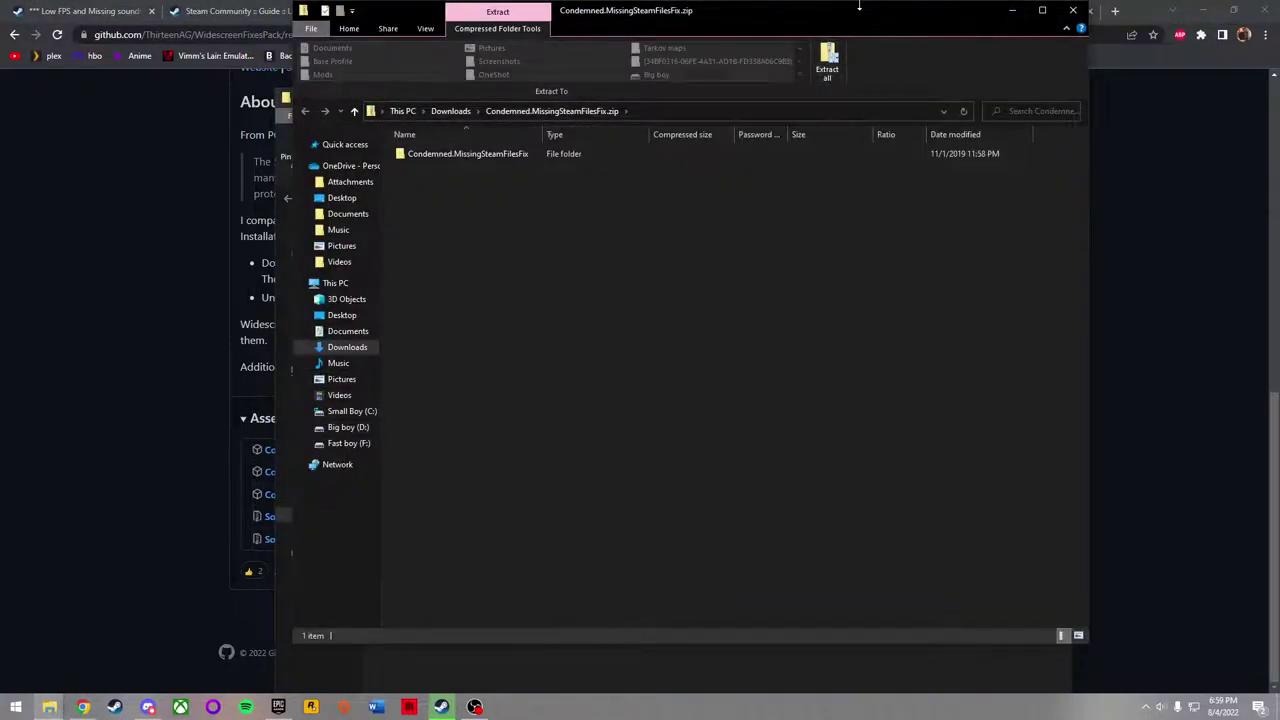
{"action": "left_click_drag", "start_coordinate": [858, 6], "coordinate": [1233, 136]}
{"action": "left_click_drag", "start_coordinate": [836, 284], "coordinate": [505, 690]}
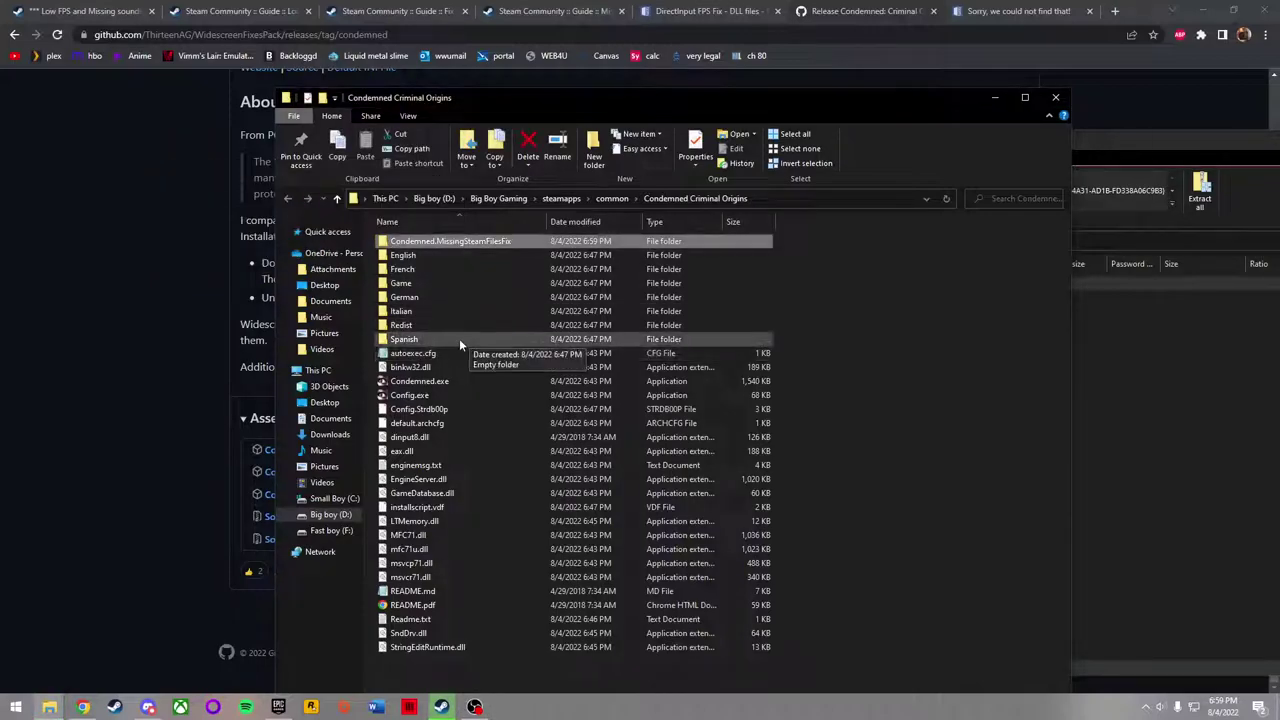
{"action": "left_click_drag", "start_coordinate": [757, 106], "coordinate": [571, 125]}
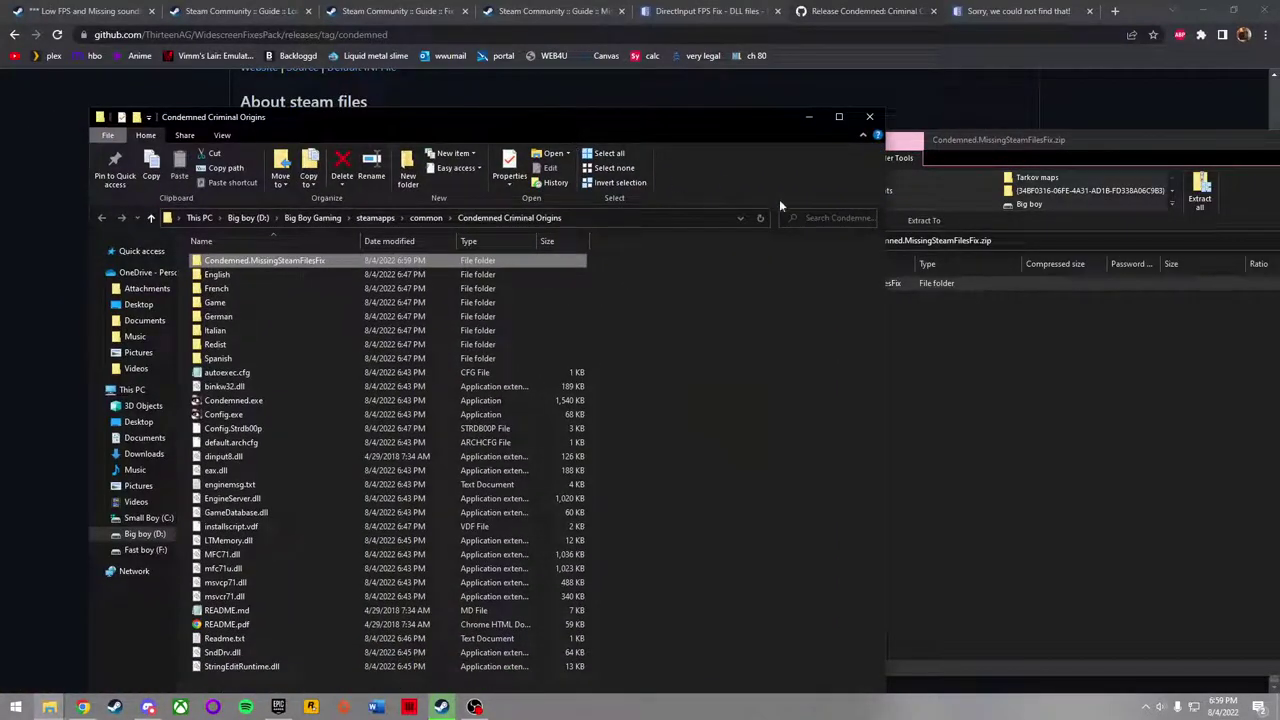
{"action": "key", "text": "Delete"}
Copy Condemned.MissingSteamFilesFix.zip from Downloads into the Condemned Criminal Origins game folder
{"action": "left_click", "coordinate": [1123, 409]}
{"action": "left_click", "coordinate": [822, 241]}
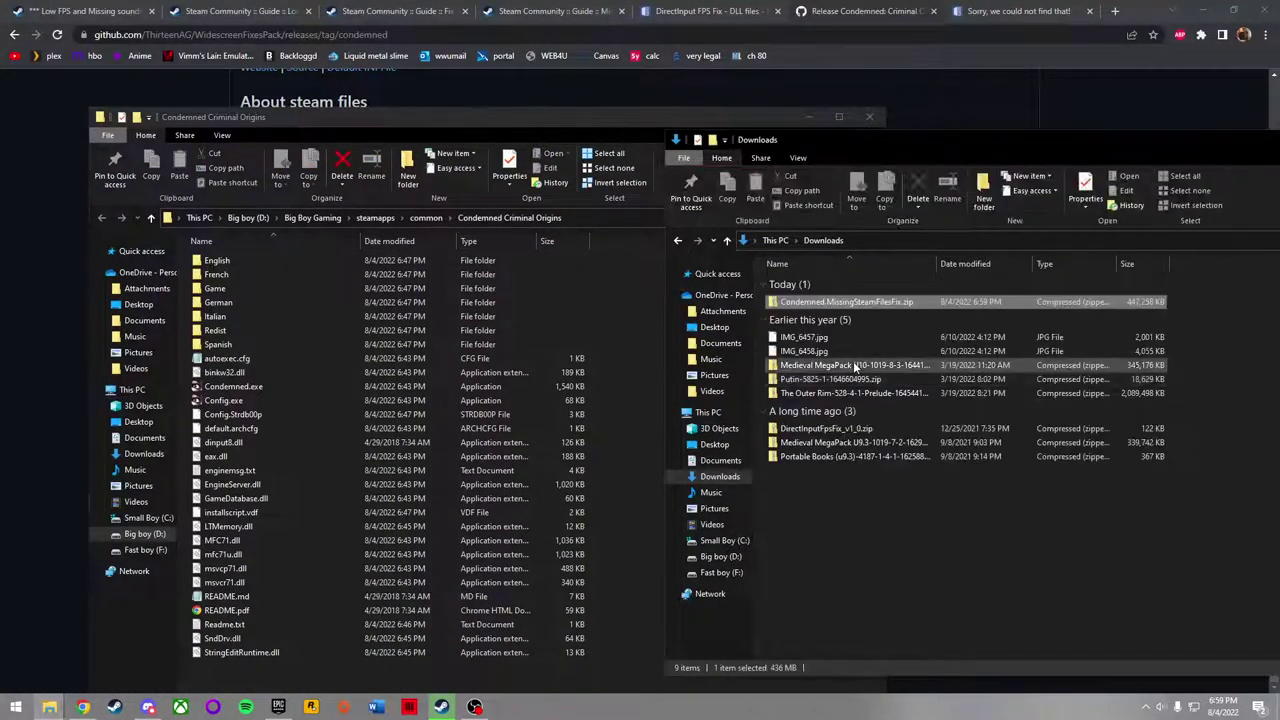
{"action": "left_click_drag", "start_coordinate": [845, 302], "coordinate": [350, 669]}
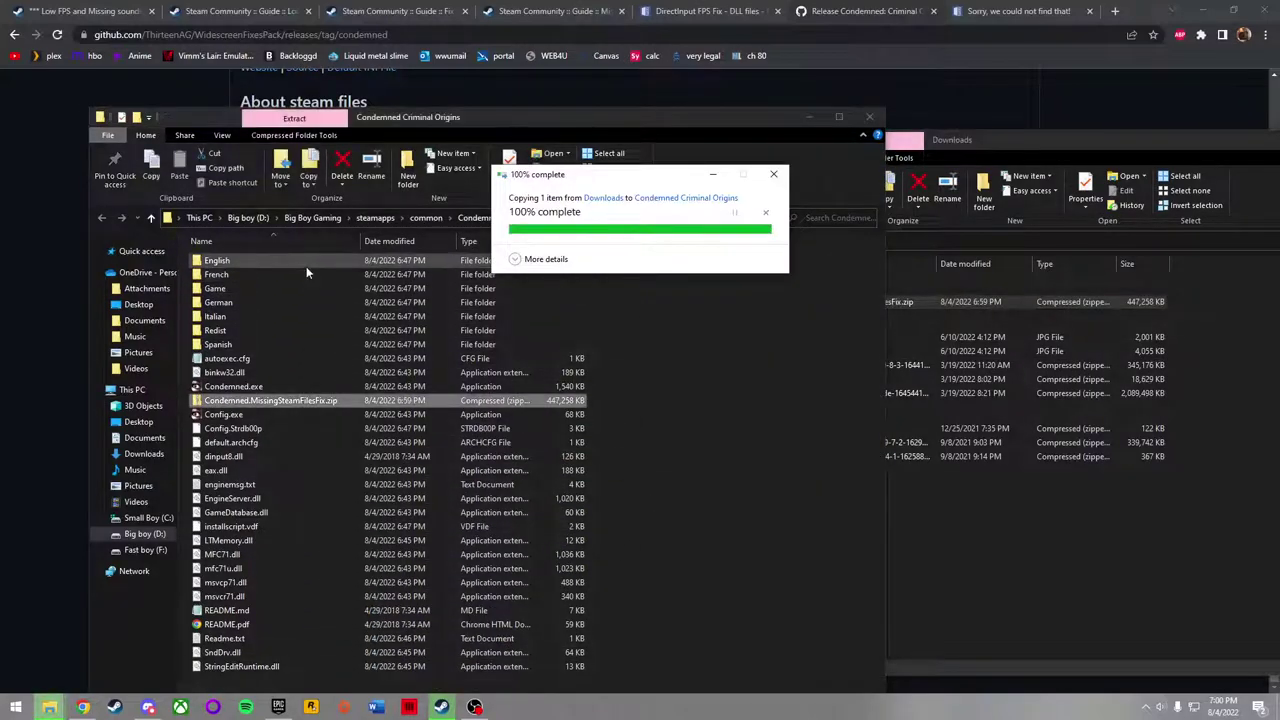
Extract Condemned.MissingSteamFilesFix.zip in the game folder with 7-Zip and delete the zip there
{"action": "right_click", "coordinate": [243, 398]}
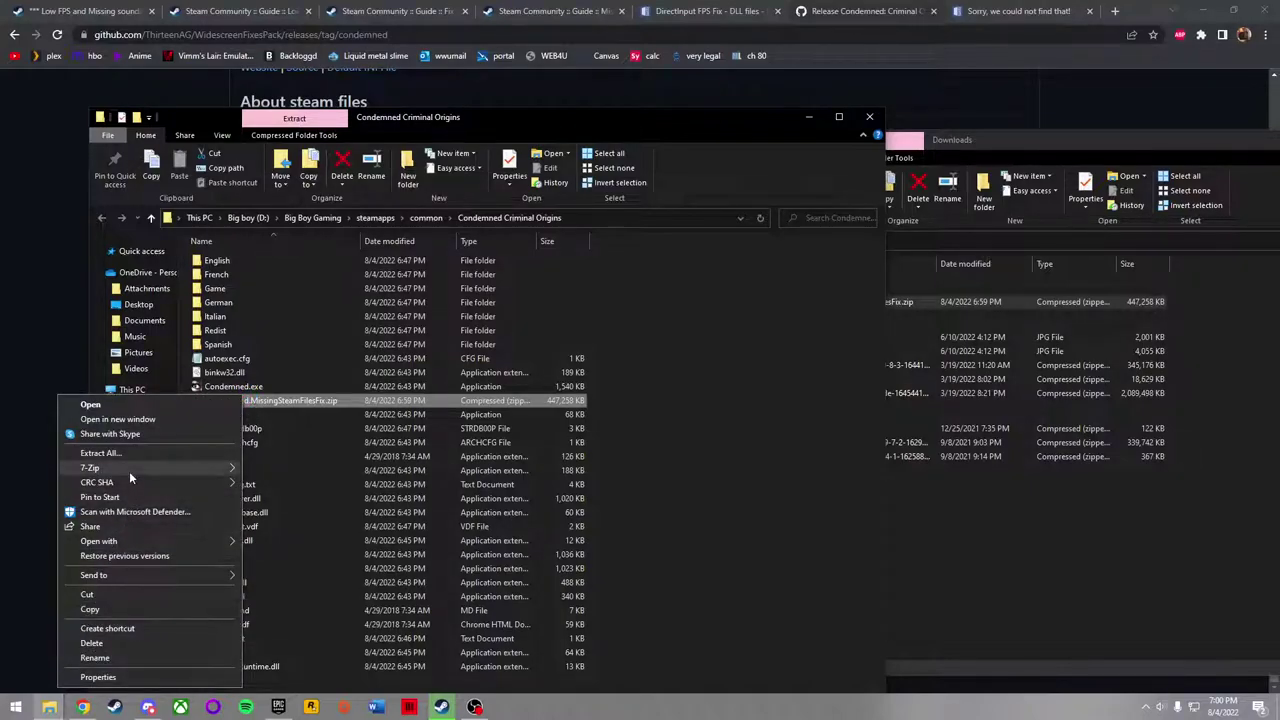
{"action": "mouse_move", "coordinate": [128, 469]}
{"action": "left_click", "coordinate": [342, 514]}
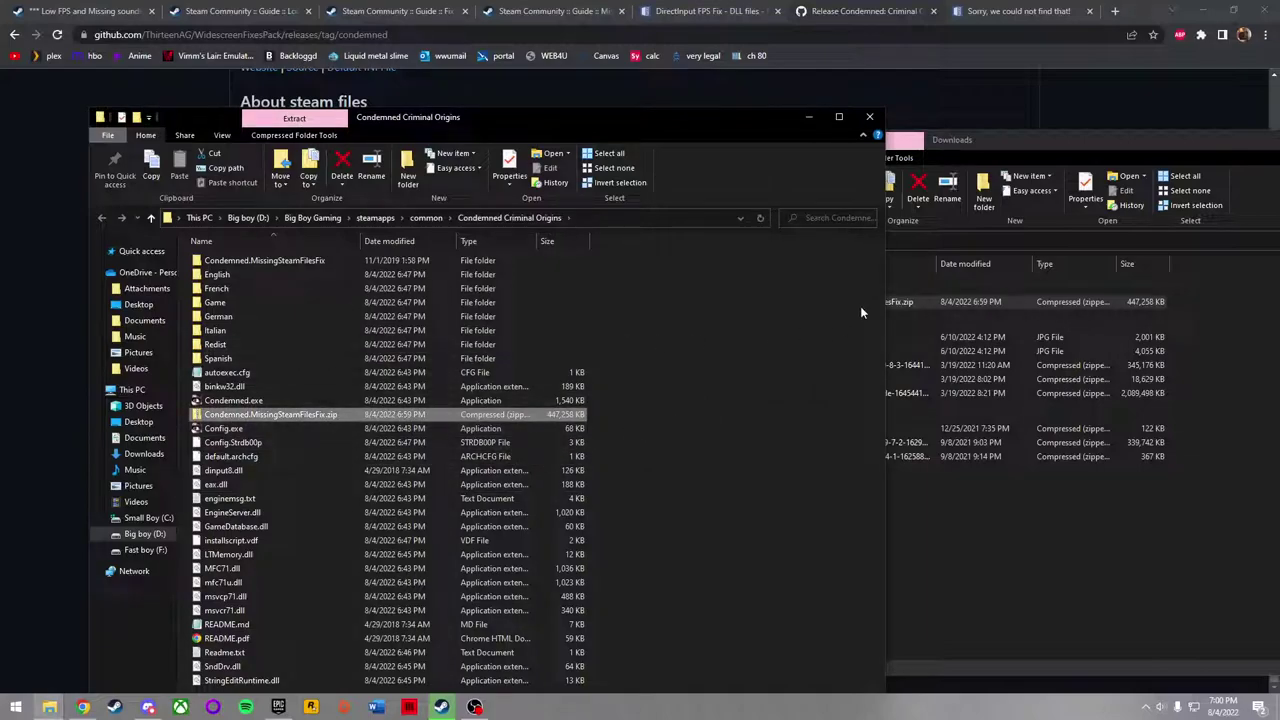
{"action": "key", "text": "Delete"}
{"action": "left_click", "coordinate": [30, 342]}
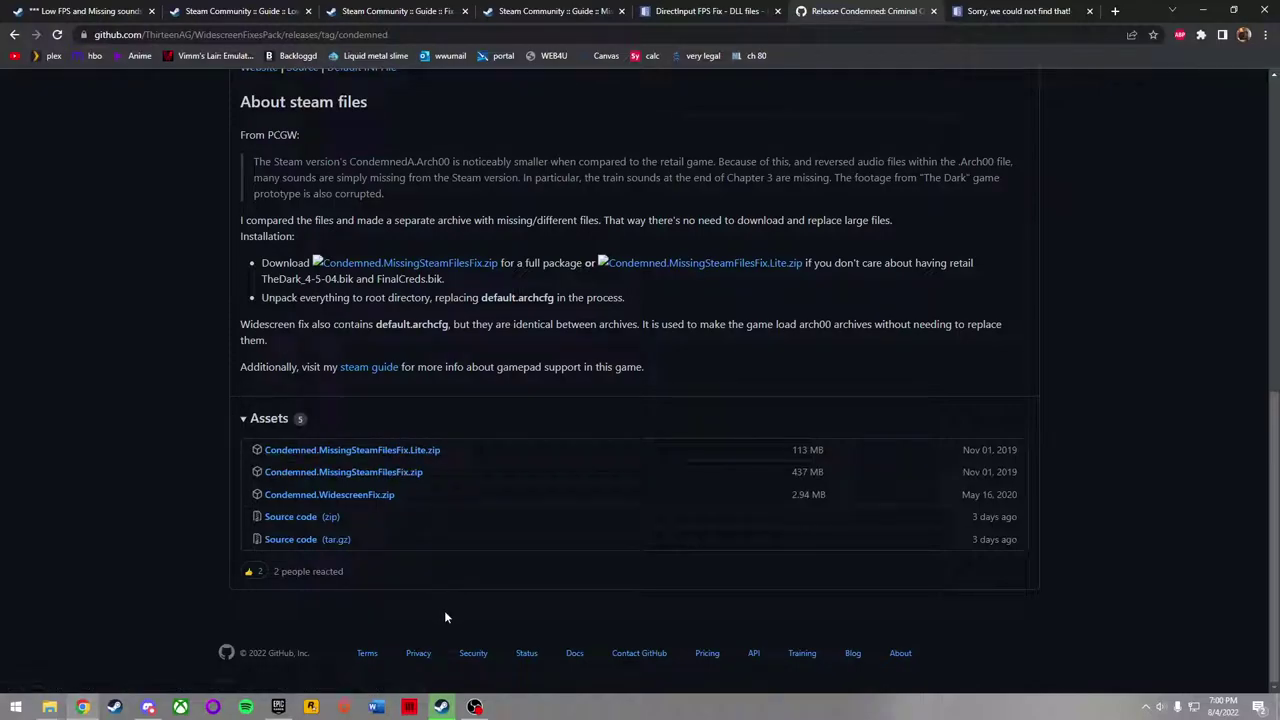
Place the game's folder beside the GitHub release page and review the fix's installation notes and listed options
{"action": "scroll", "coordinate": [505, 500], "scroll_direction": "up", "scroll_amount": 2}
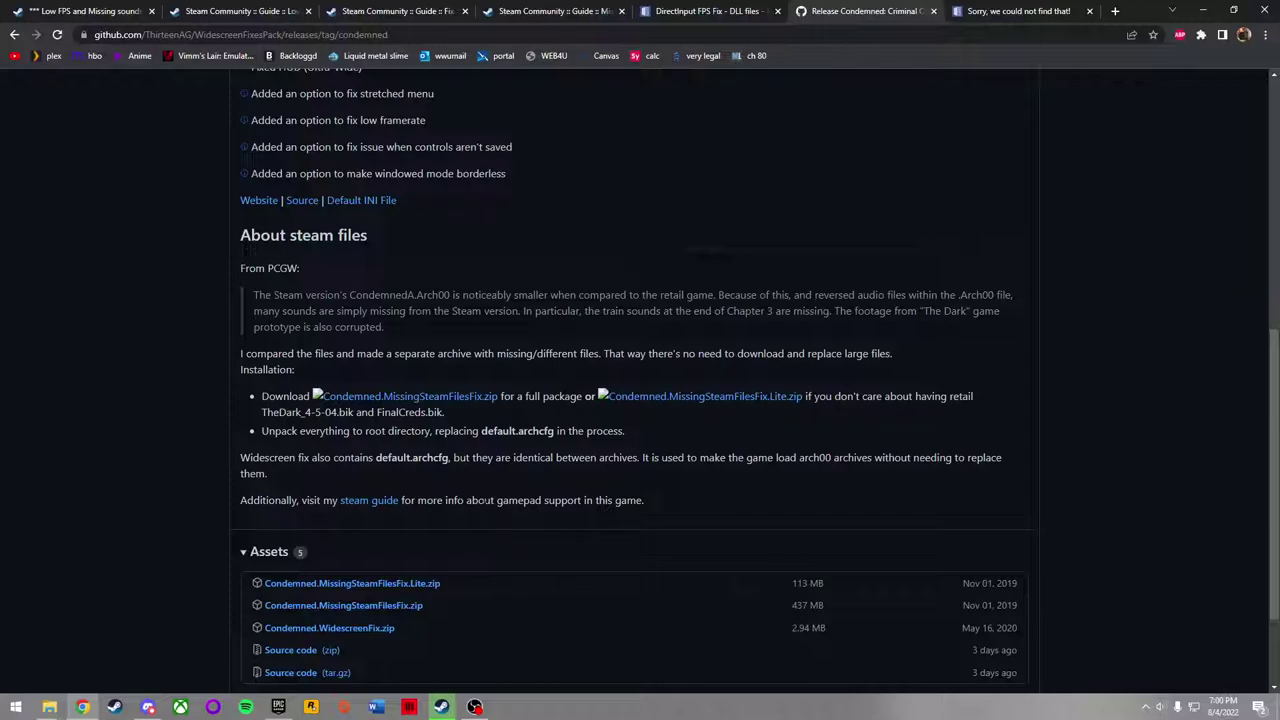
{"action": "scroll", "coordinate": [398, 563], "scroll_direction": "down", "scroll_amount": 2}
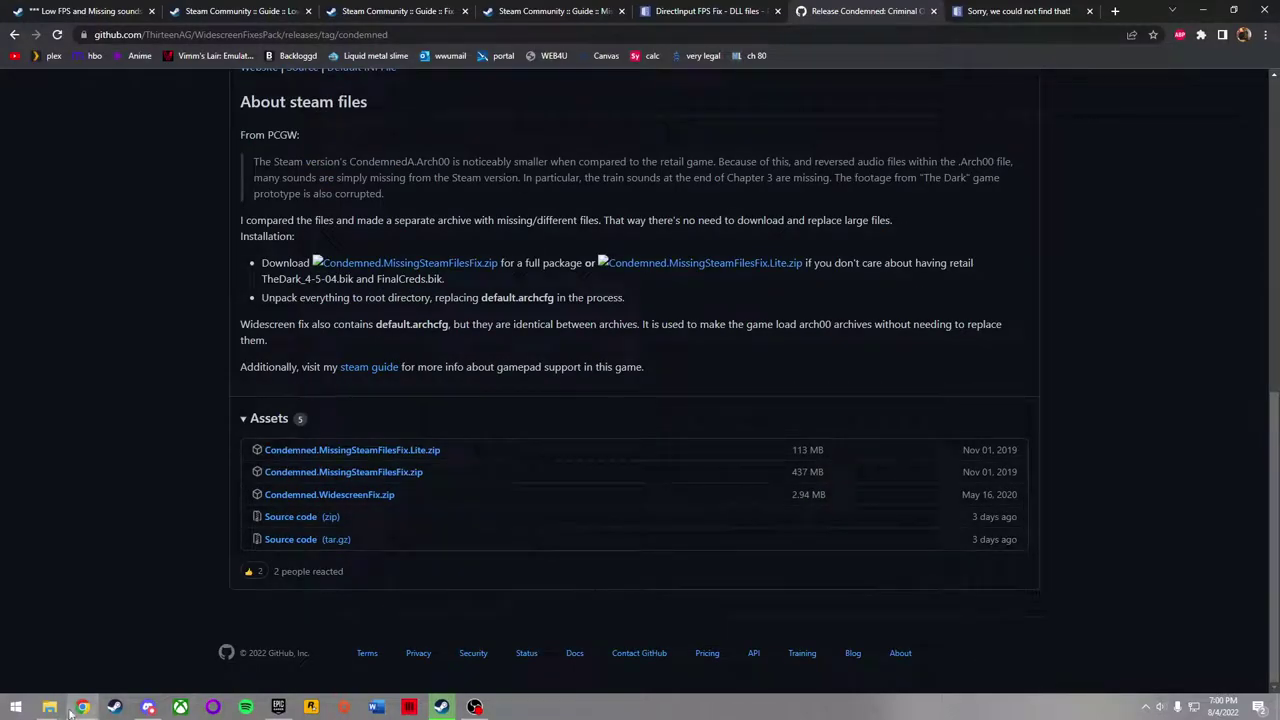
{"action": "mouse_move", "coordinate": [52, 708]}
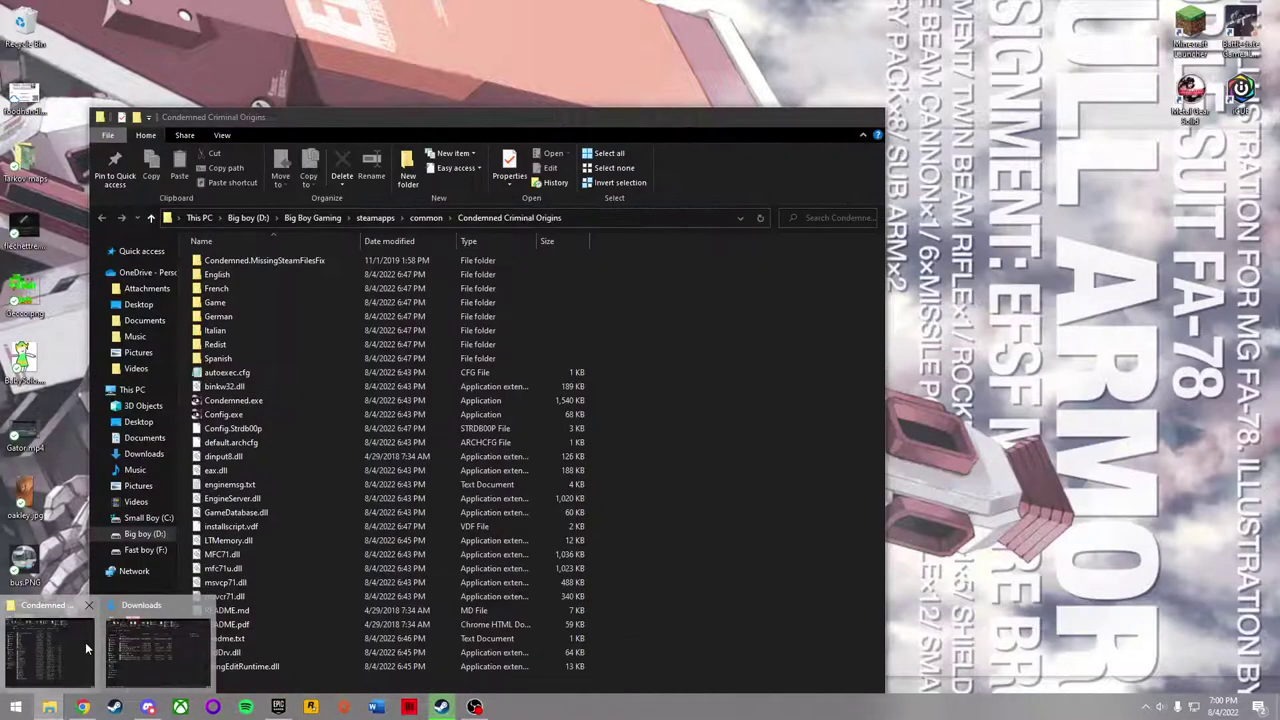
{"action": "left_click", "coordinate": [85, 648]}
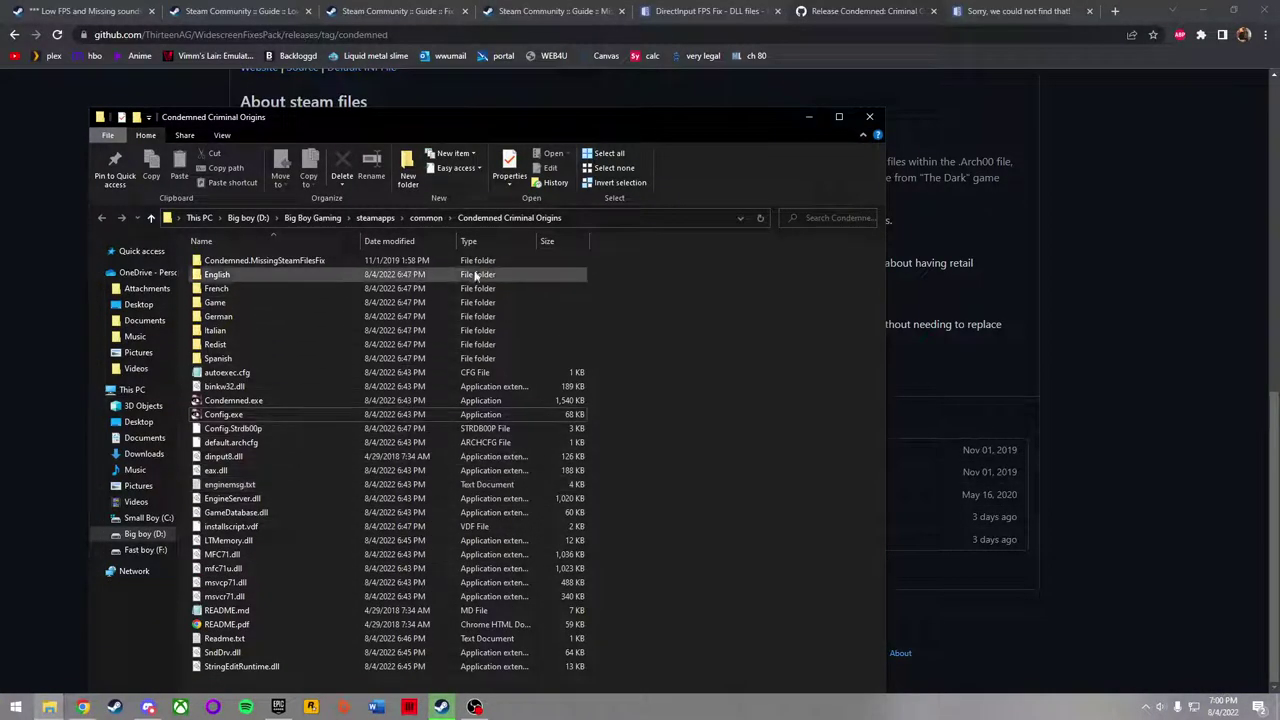
{"action": "left_click_drag", "start_coordinate": [481, 124], "coordinate": [909, 353]}
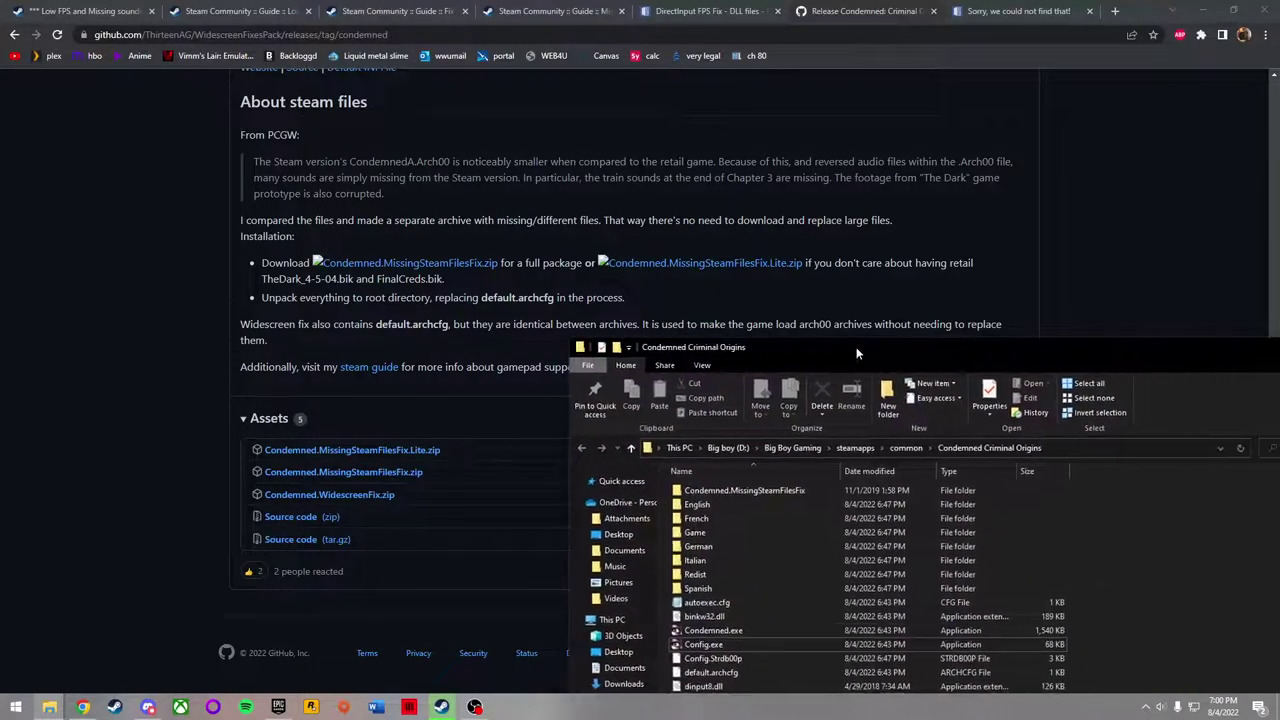
{"action": "scroll", "coordinate": [400, 300], "scroll_direction": "up", "scroll_amount": 3}
{"action": "scroll", "coordinate": [327, 304], "scroll_direction": "down", "scroll_amount": 2}
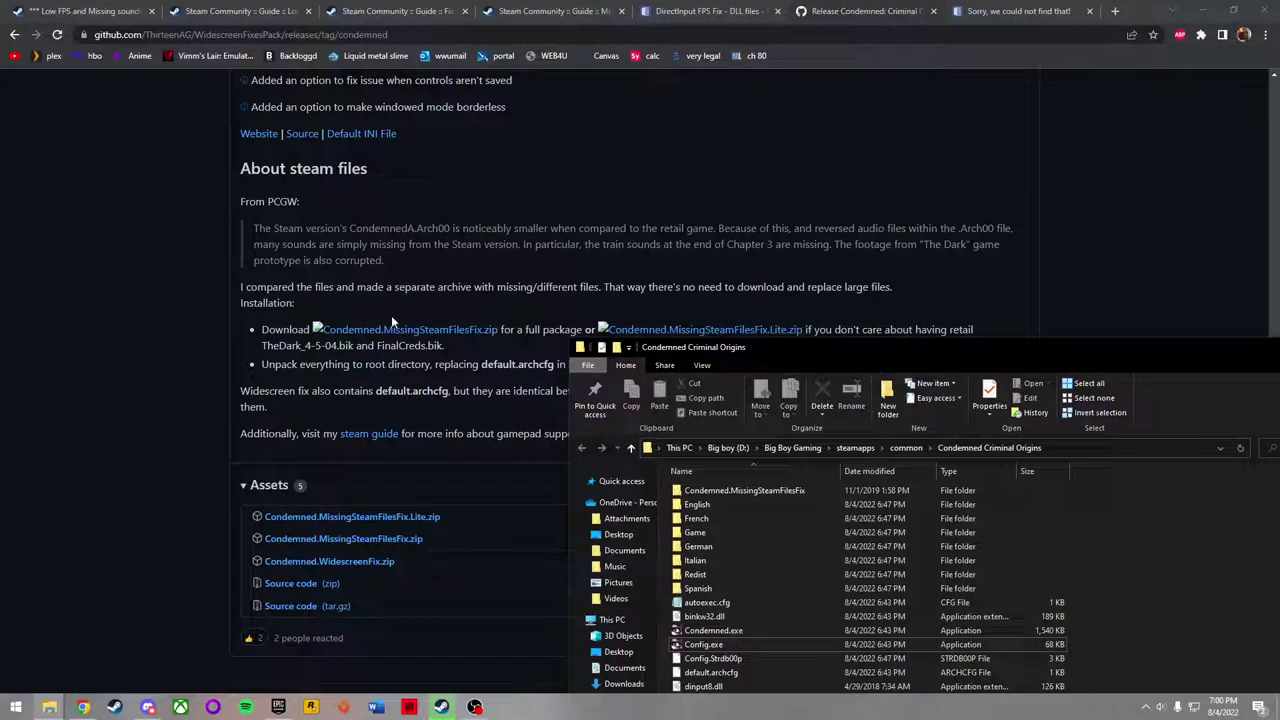
{"action": "scroll", "coordinate": [391, 322], "scroll_direction": "up", "scroll_amount": 1}
{"action": "scroll", "coordinate": [391, 322], "scroll_direction": "up", "scroll_amount": 1}
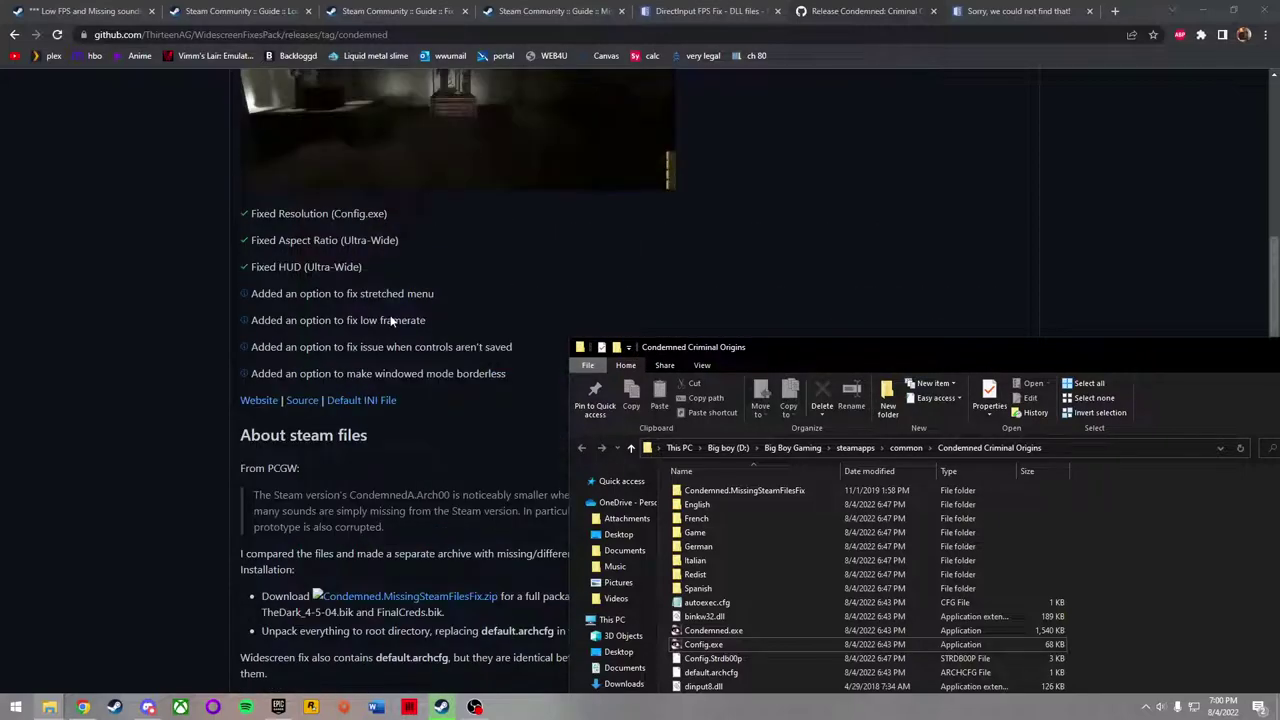
{"action": "scroll", "coordinate": [381, 313], "scroll_direction": "down", "scroll_amount": 1}
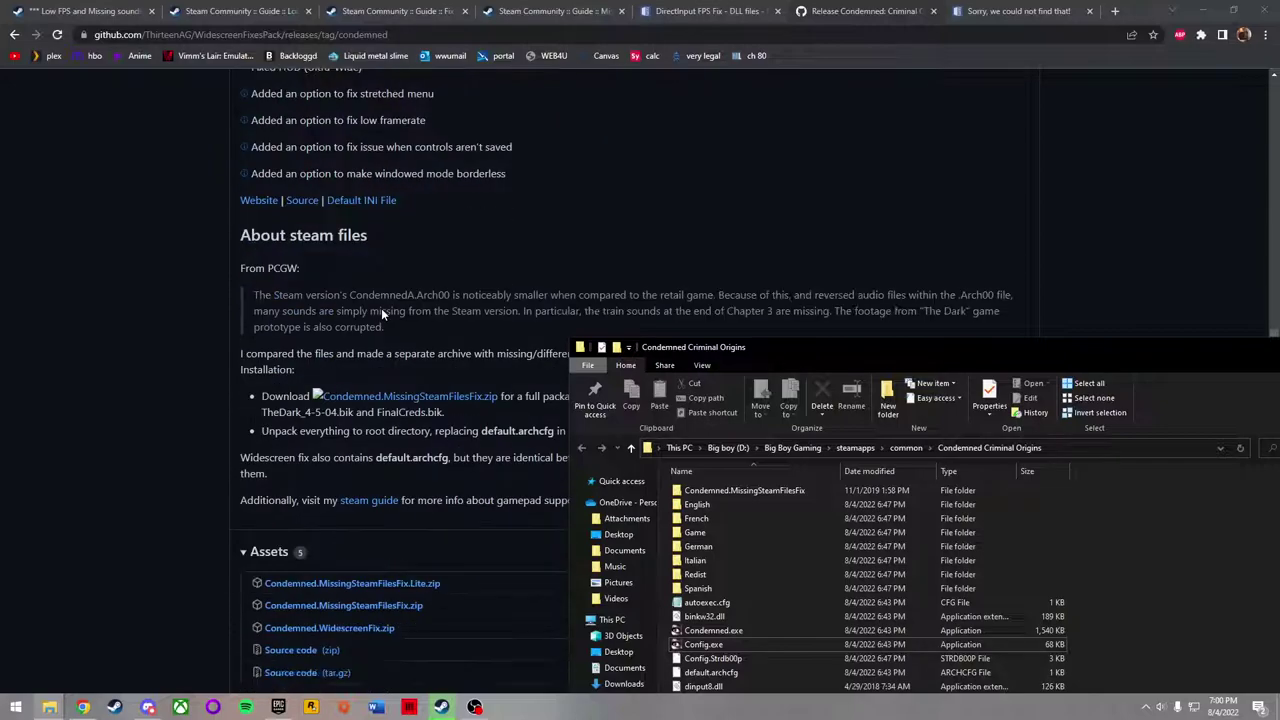
Review the widescreen fix's feature list and installation notes on the release page, including its linked website
{"action": "scroll", "coordinate": [381, 313], "scroll_direction": "up", "scroll_amount": 2}
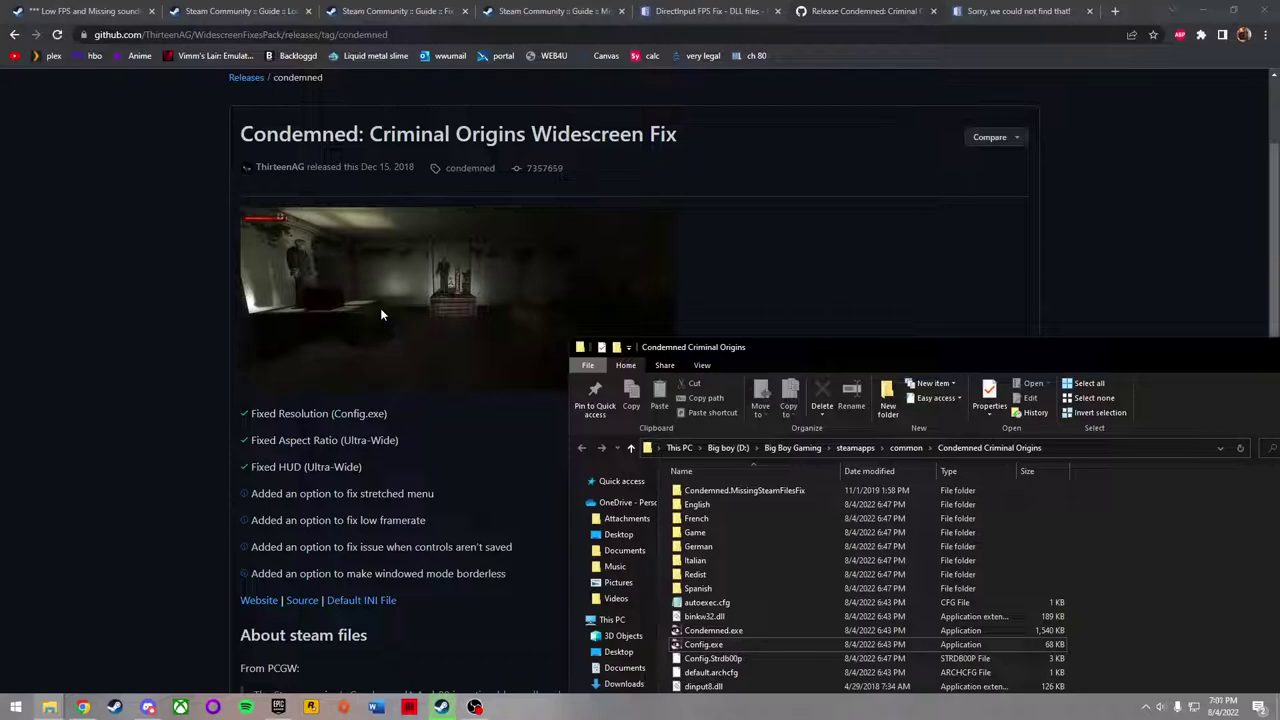
{"action": "scroll", "coordinate": [381, 315], "scroll_direction": "down", "scroll_amount": 2}
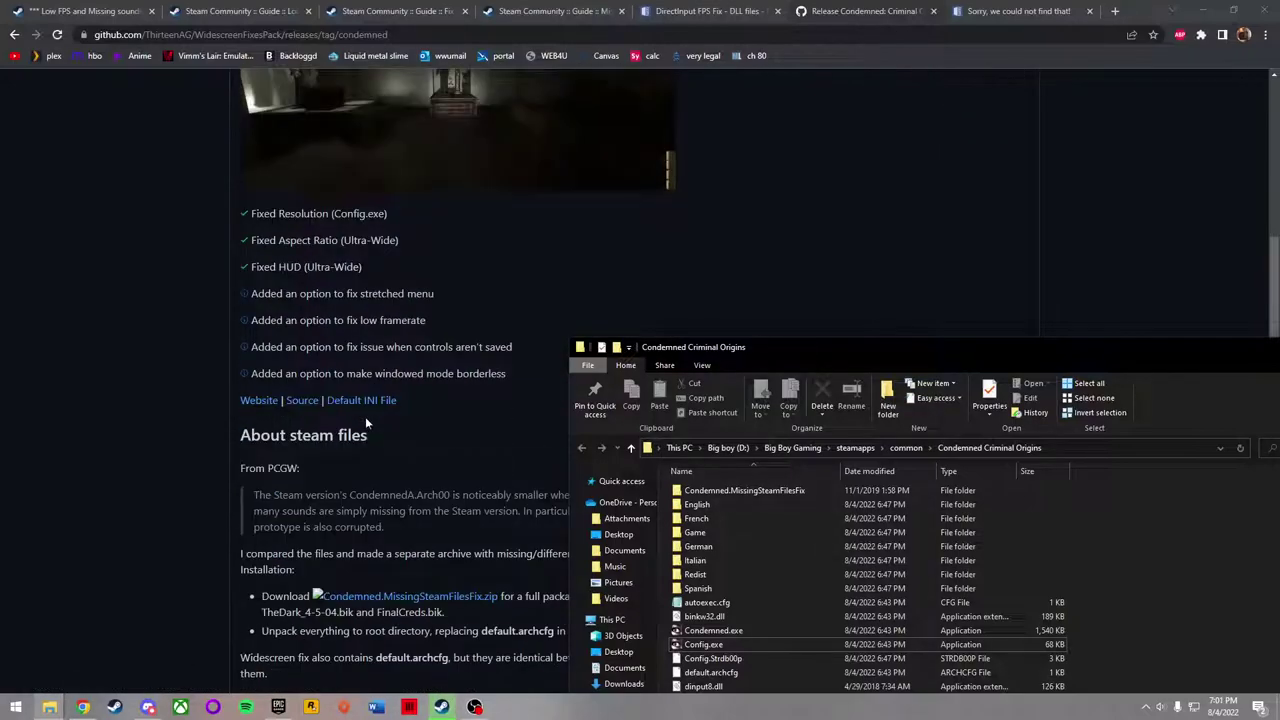
{"action": "left_click", "coordinate": [267, 408]}
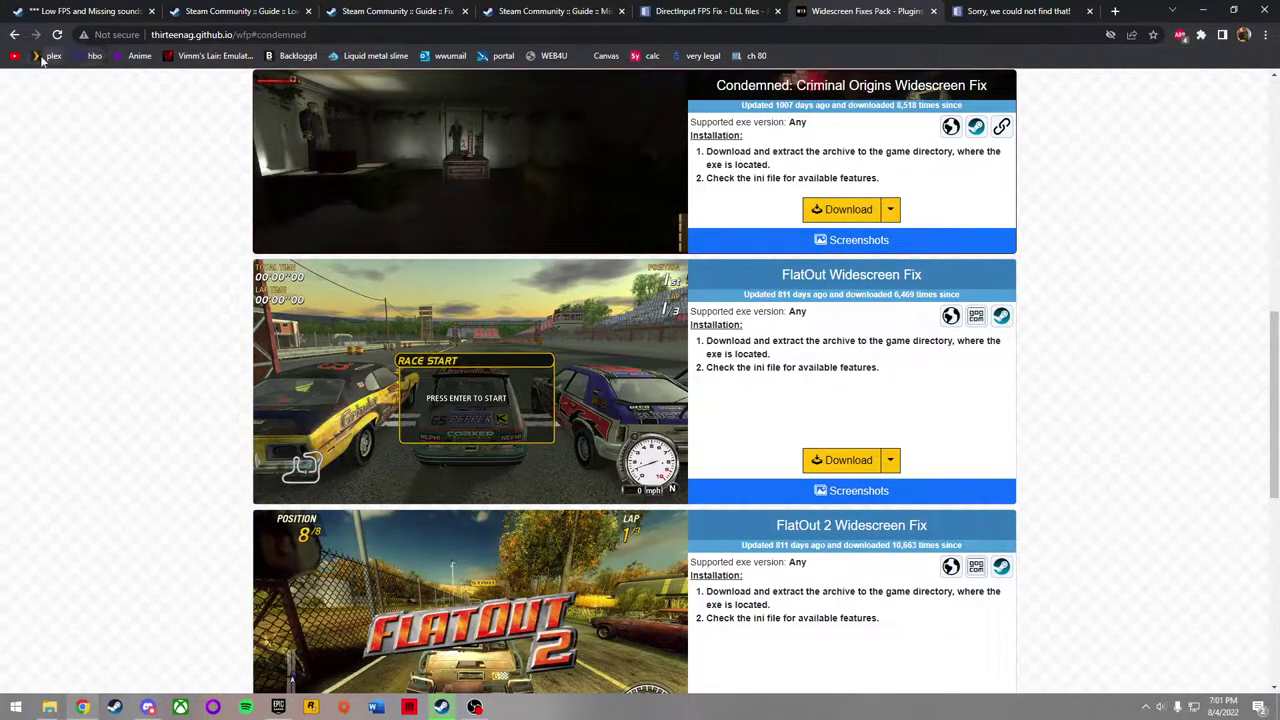
{"action": "left_click", "coordinate": [14, 36]}
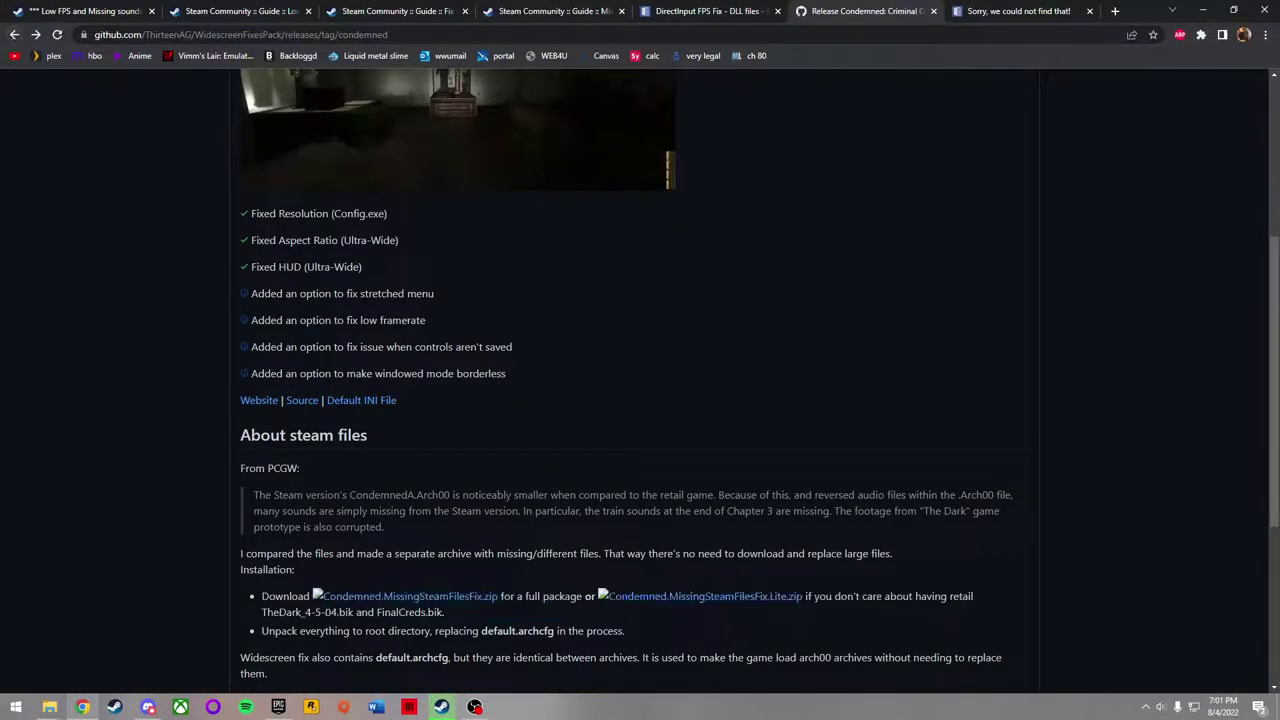
{"action": "scroll", "coordinate": [445, 508], "scroll_direction": "down", "scroll_amount": 4}
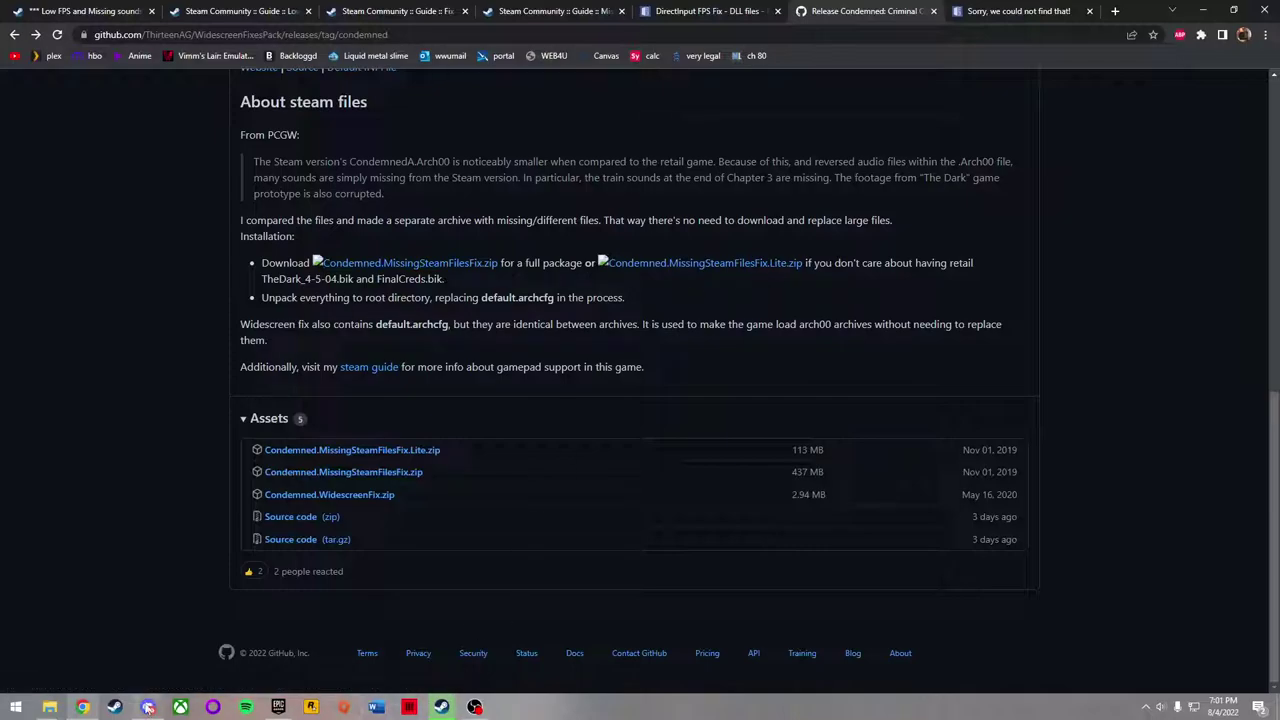
Bring up the Condemned Criminal Origins folder and reposition its window so the full file list can be inspected
{"action": "mouse_move", "coordinate": [49, 707]}
{"action": "left_click", "coordinate": [57, 628]}
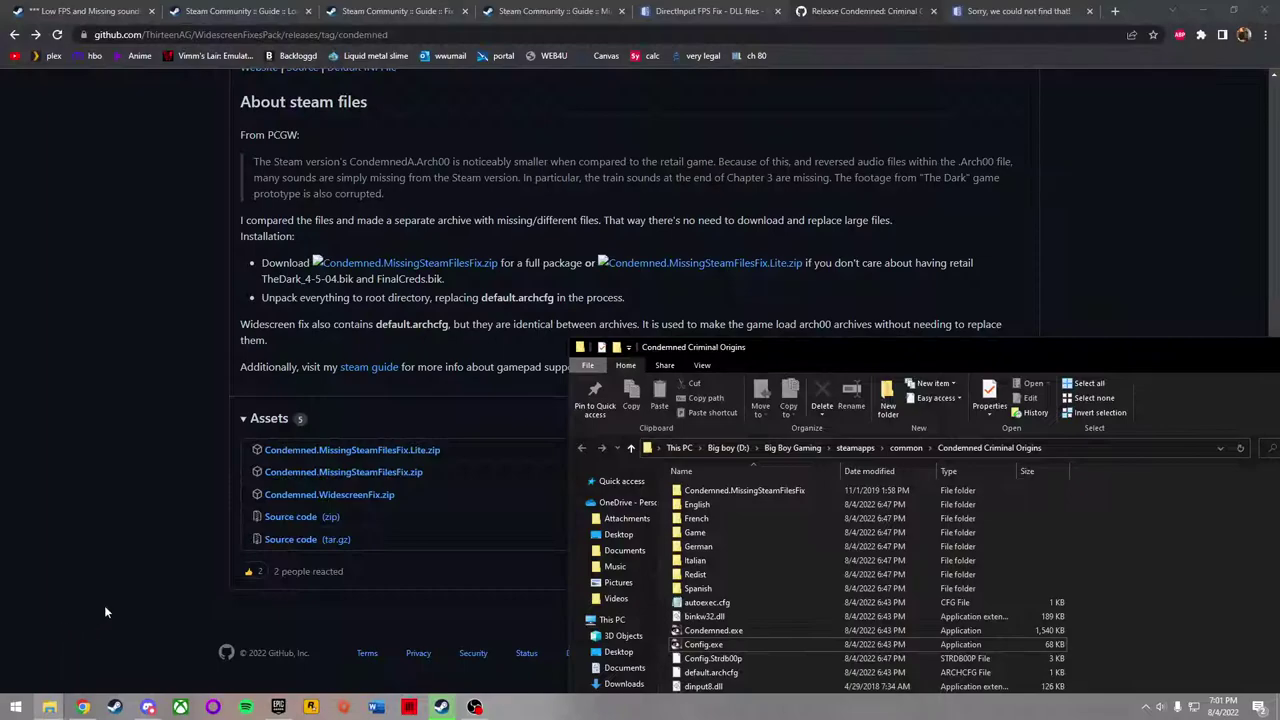
{"action": "left_click_drag", "start_coordinate": [904, 347], "coordinate": [641, 144]}
{"action": "left_click_drag", "start_coordinate": [485, 149], "coordinate": [632, 221]}
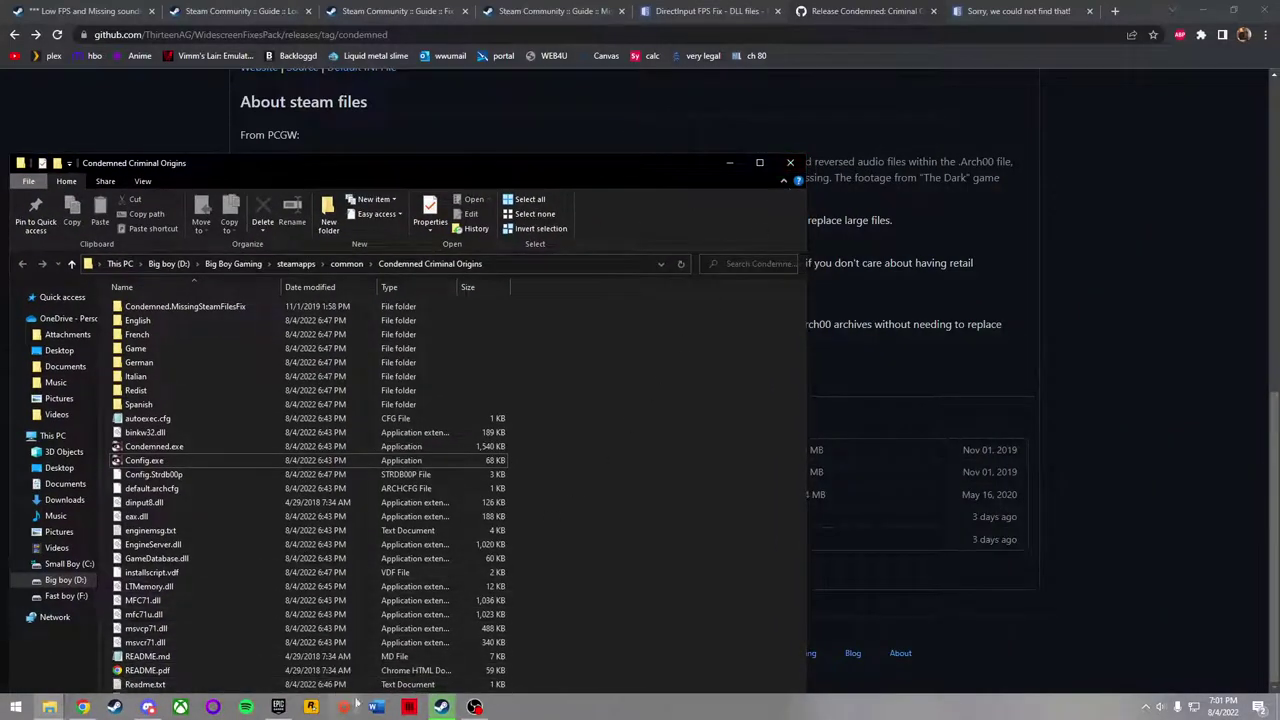
Start Condemned: Criminal Origins from the Steam library with the Configure option
{"action": "left_click", "coordinate": [442, 712]}
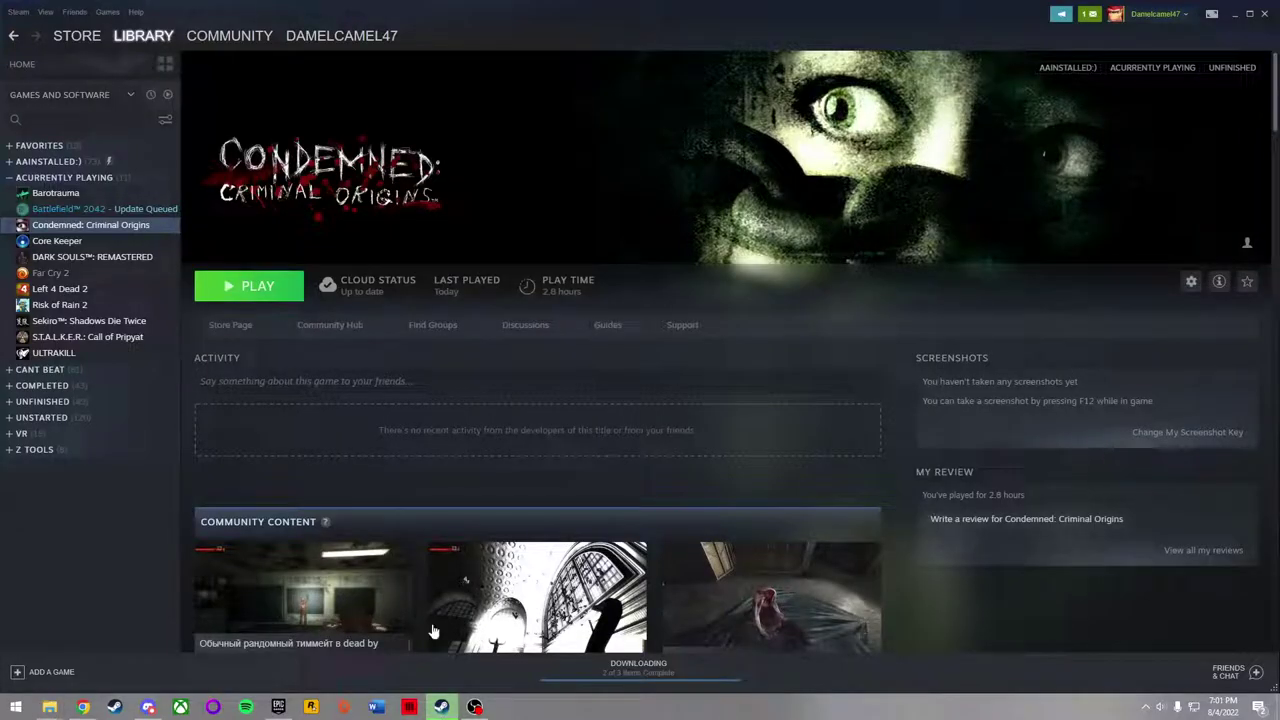
{"action": "left_click", "coordinate": [252, 287]}
{"action": "left_click", "coordinate": [566, 359]}
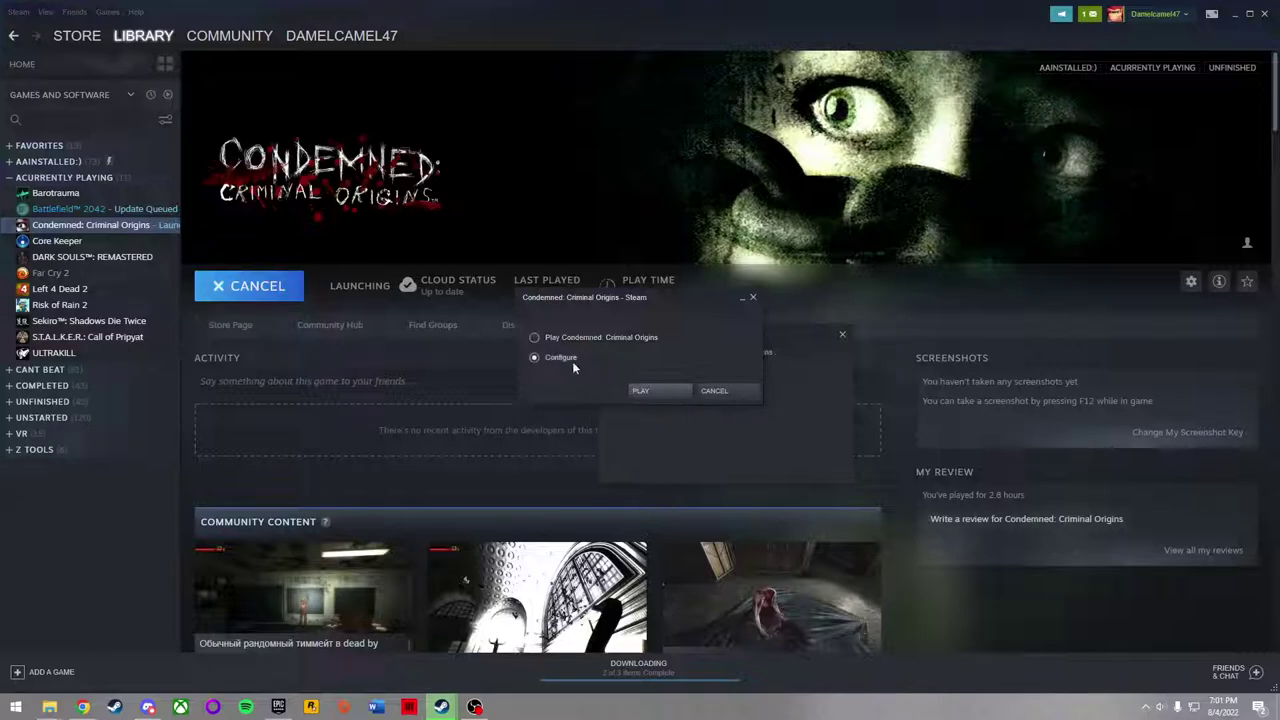
{"action": "left_click", "coordinate": [659, 391]}
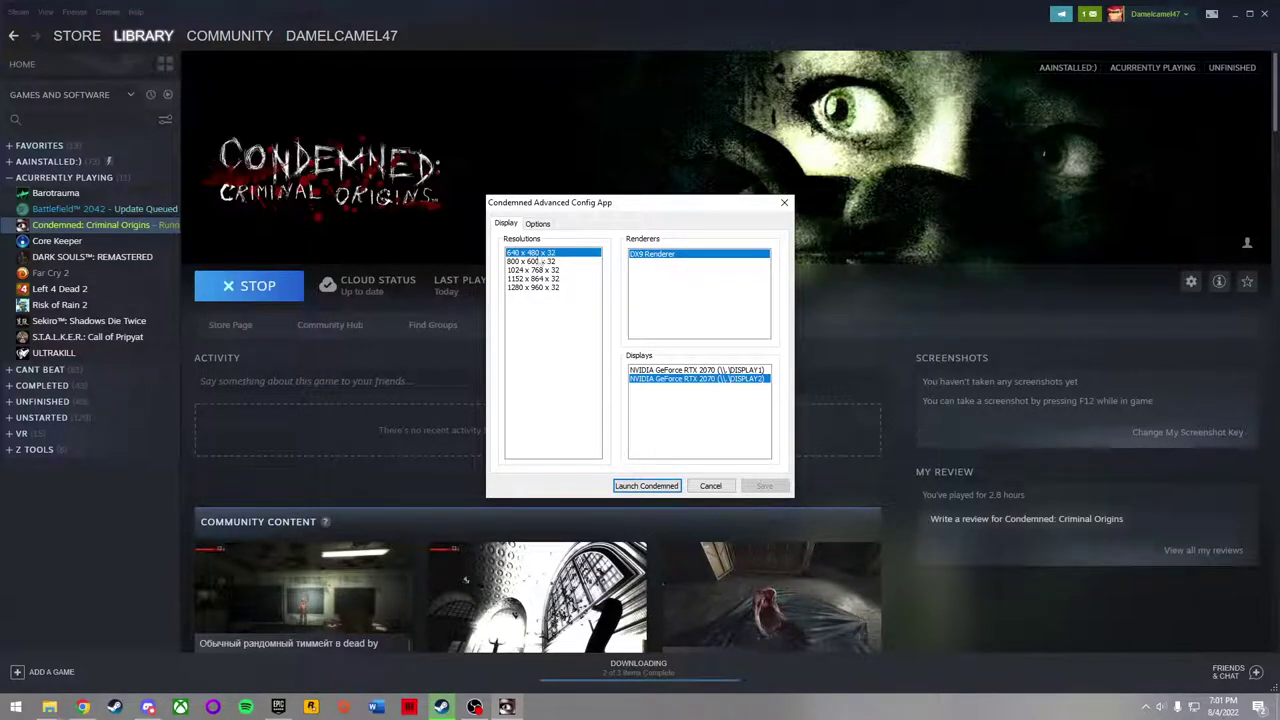
Check the config app's command line flags and select the 1280 x 960 x 32 resolution
{"action": "left_click", "coordinate": [536, 223]}
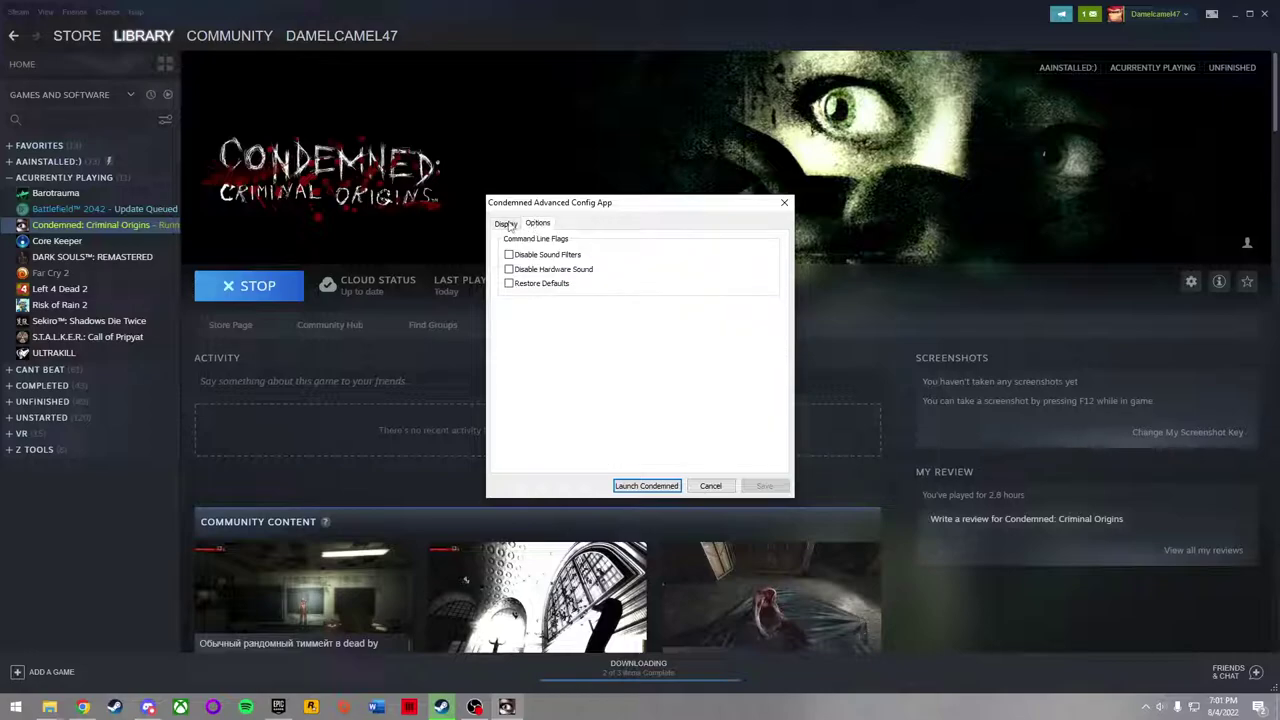
{"action": "left_click", "coordinate": [507, 223]}
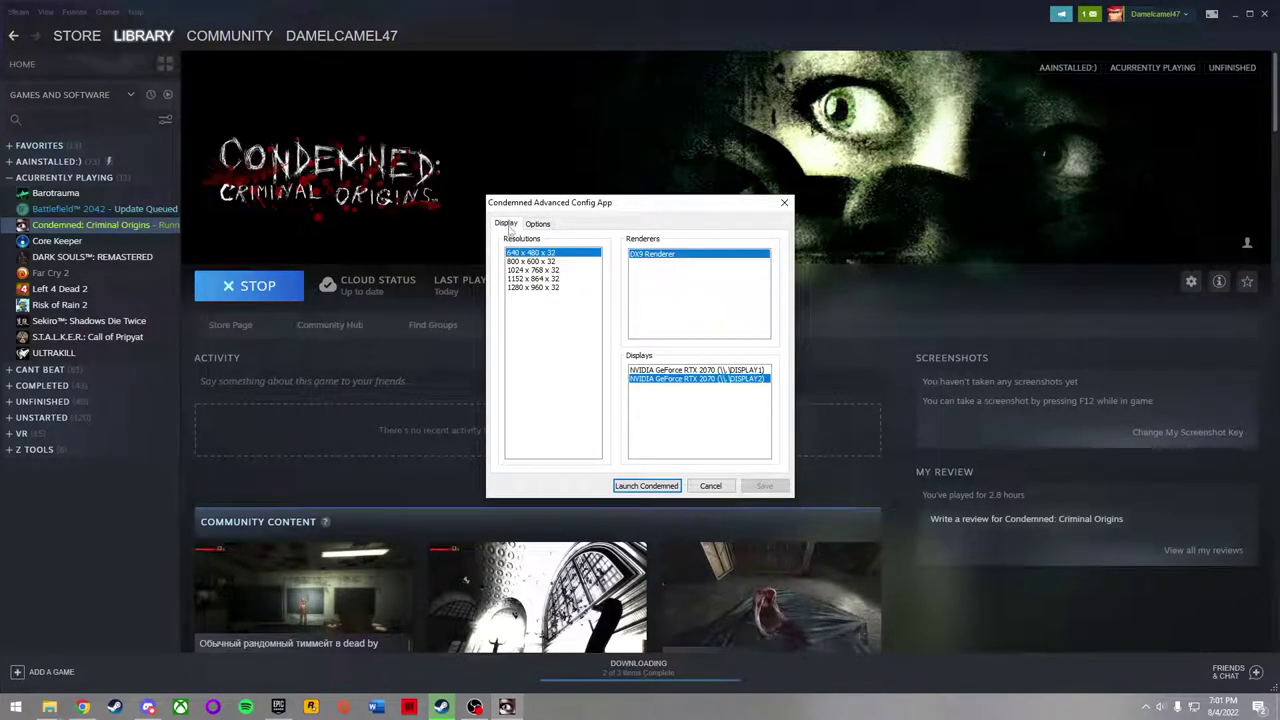
{"action": "left_click", "coordinate": [547, 289]}
Recheck the release page's resolution fix, run Config.exe from the game's folder, and try launching the game on the DISPLAY2 graphics adapter
{"action": "left_click", "coordinate": [90, 707]}
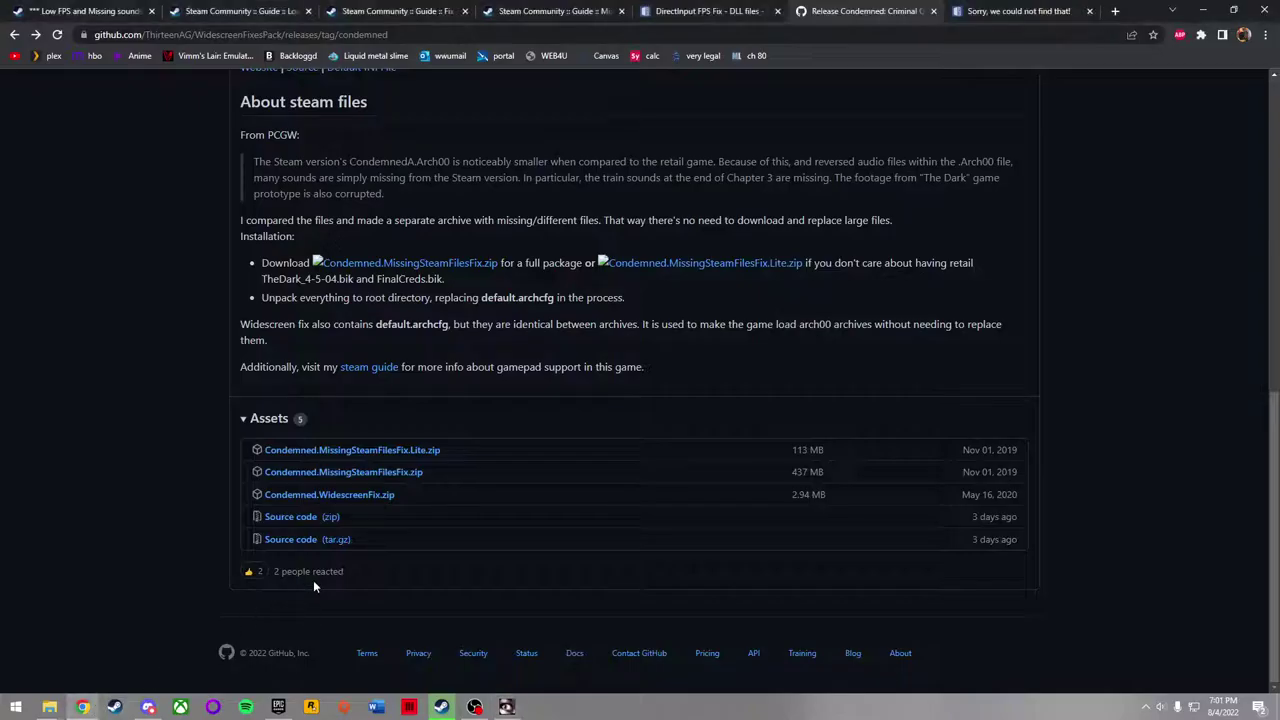
{"action": "scroll", "coordinate": [372, 540], "scroll_direction": "up", "scroll_amount": 3}
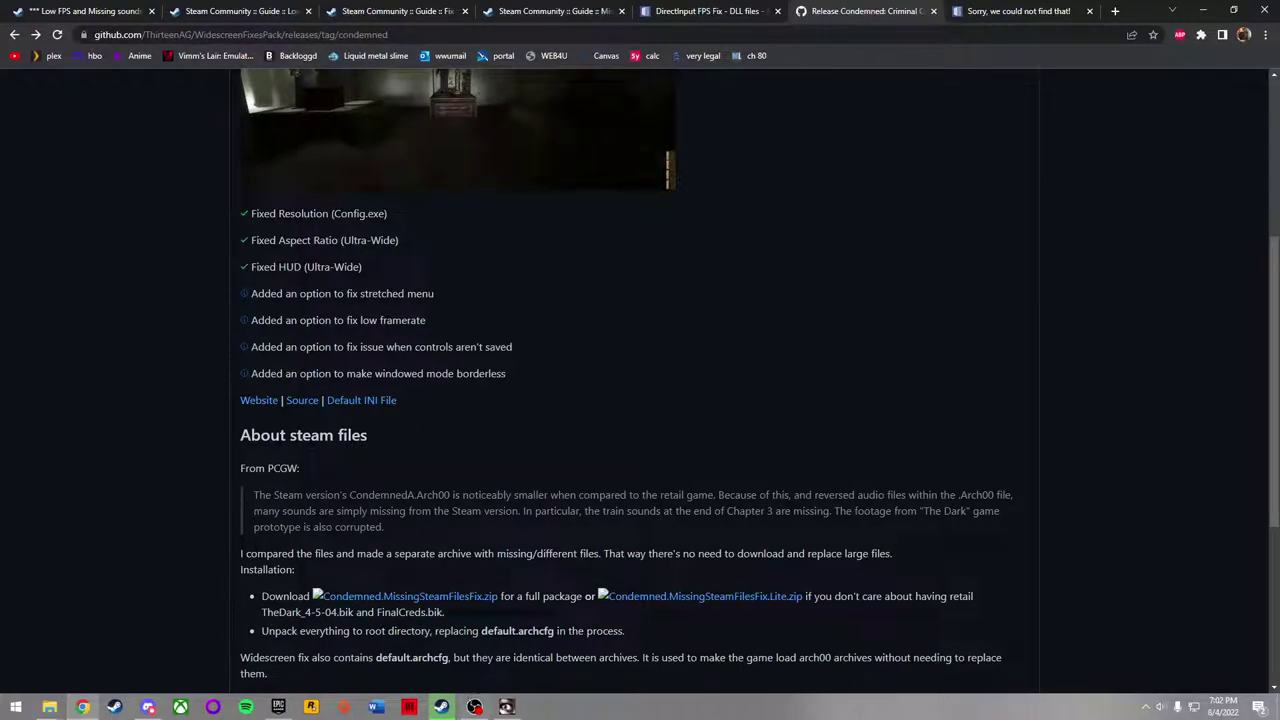
{"action": "mouse_move", "coordinate": [49, 707]}
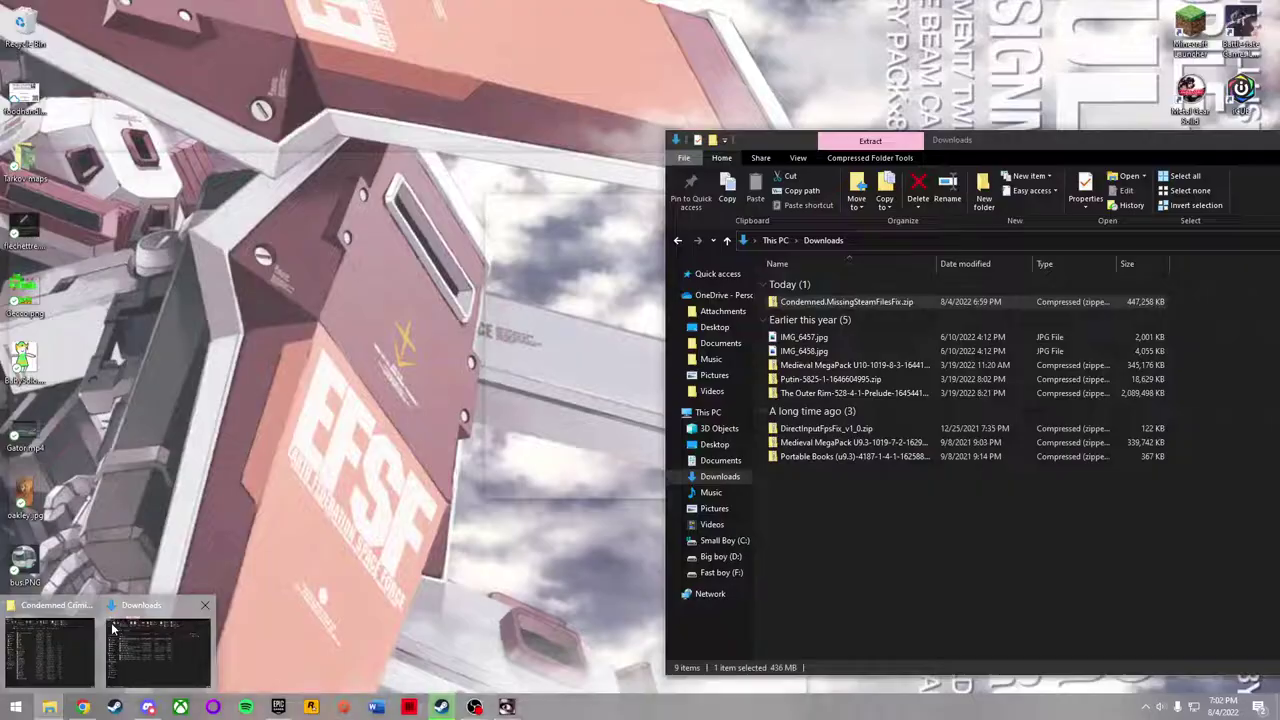
{"action": "left_click", "coordinate": [61, 628]}
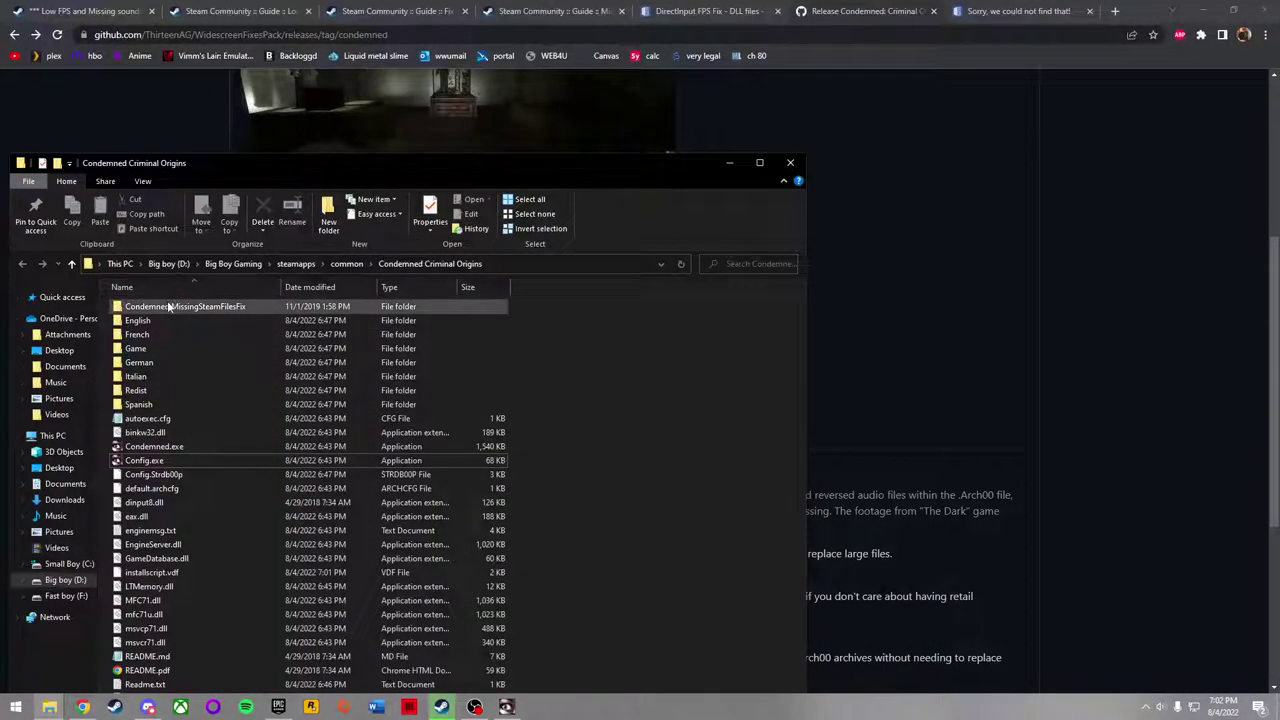
{"action": "left_click", "coordinate": [145, 460]}
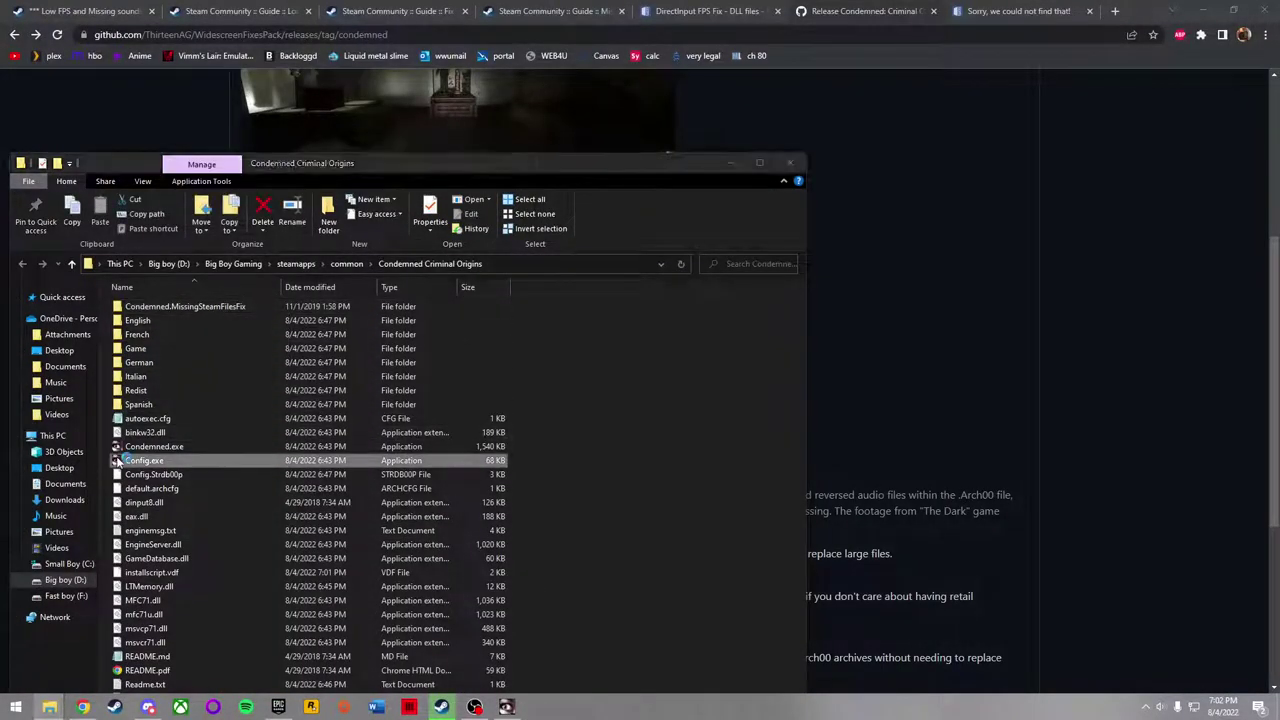
{"action": "left_click_drag", "start_coordinate": [600, 163], "coordinate": [951, 356]}
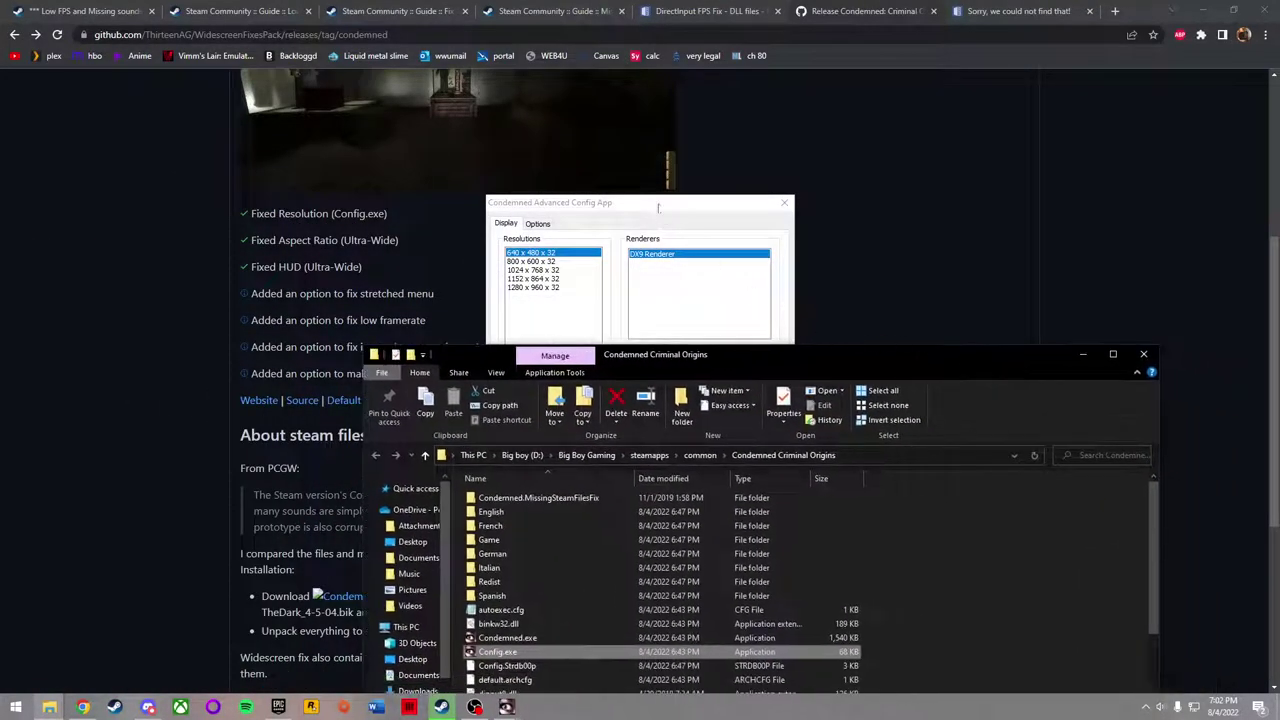
{"action": "left_click_drag", "start_coordinate": [653, 202], "coordinate": [633, 143]}
{"action": "left_click", "coordinate": [655, 255]}
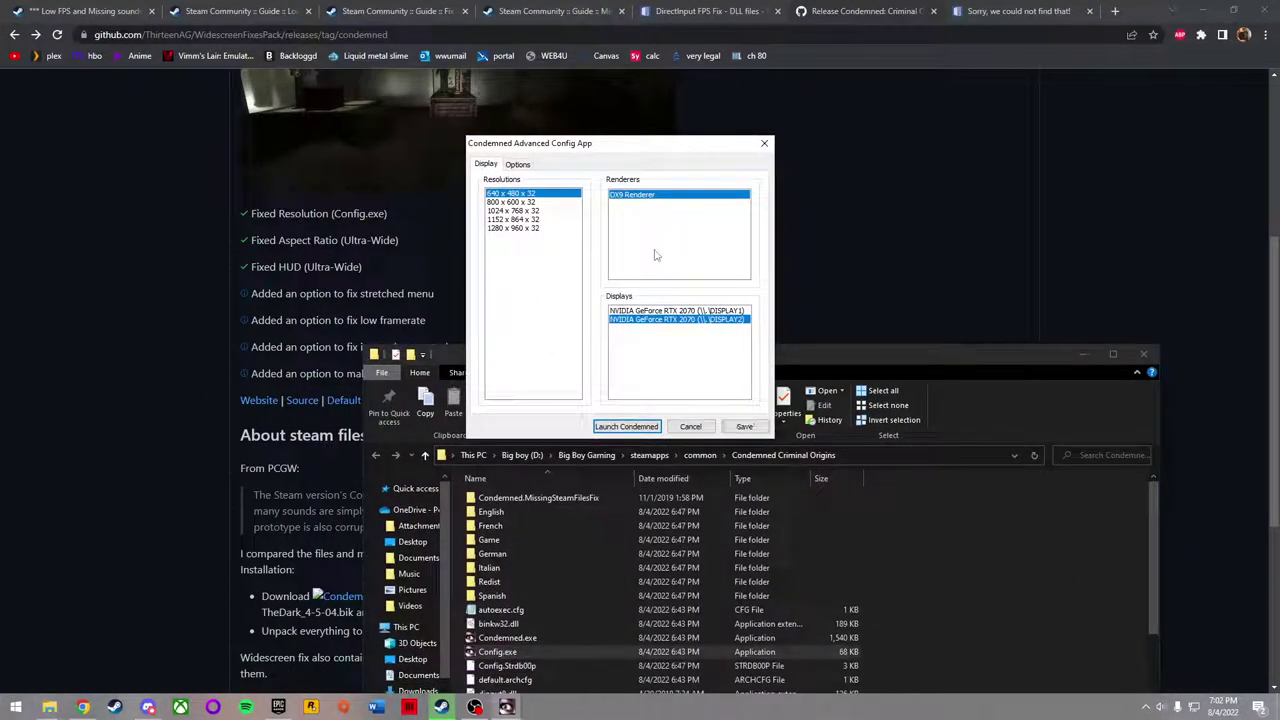
{"action": "left_click", "coordinate": [683, 310]}
{"action": "left_click", "coordinate": [690, 320]}
{"action": "left_click", "coordinate": [652, 427]}
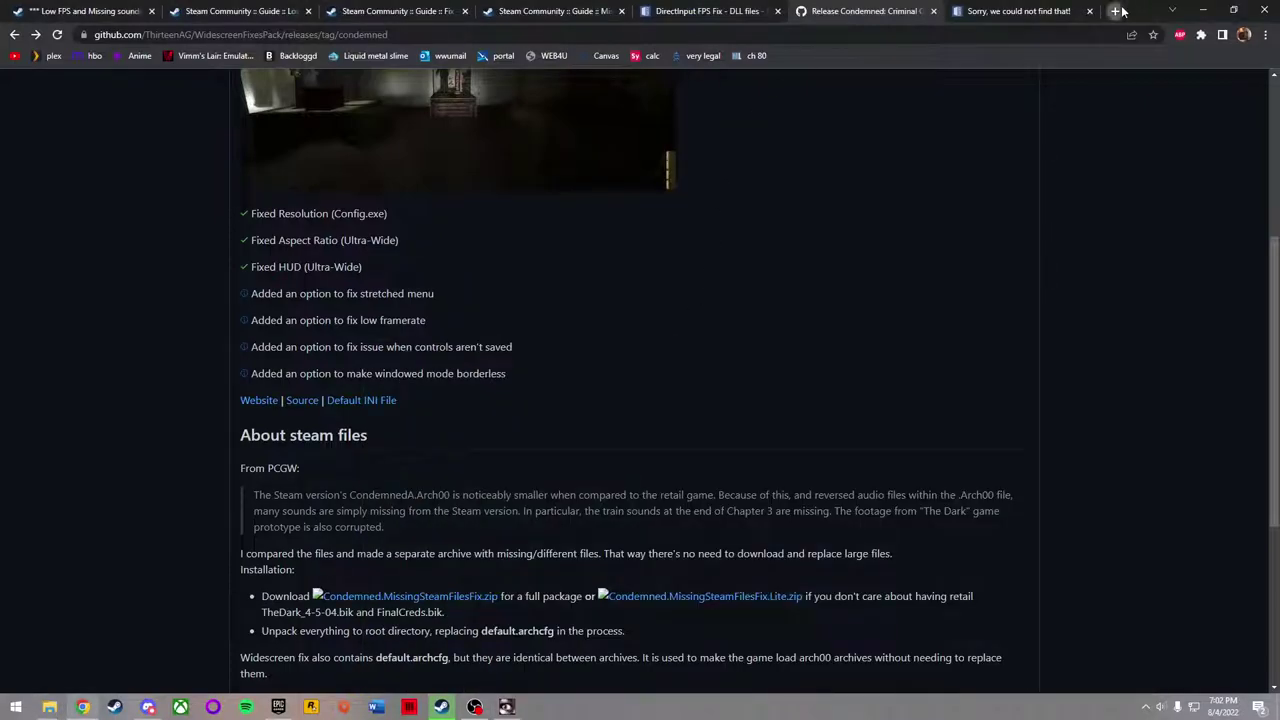
Search Google for "condemned 1920x1080" and read the Steam discussion "have 1080p resolution?"
{"action": "left_click", "coordinate": [1116, 11]}
{"action": "type", "text": "condemned "}
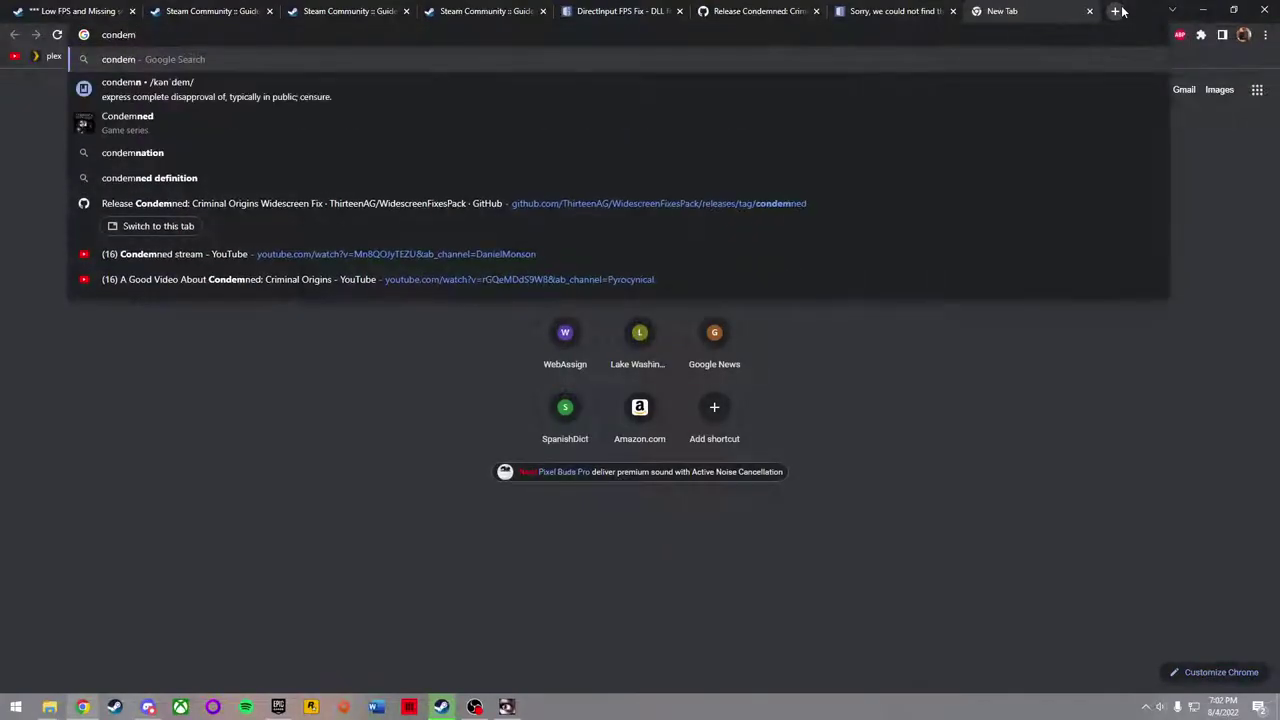
{"action": "type", "text": "19"}
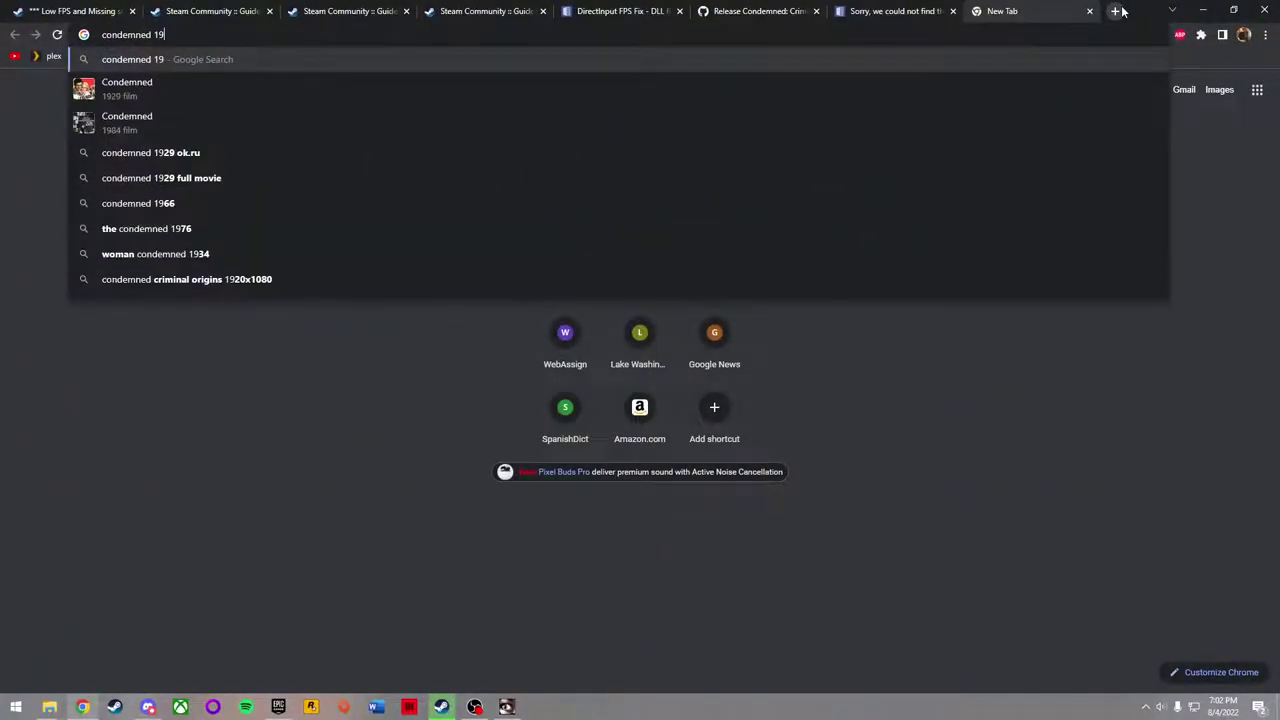
{"action": "type", "text": "20x1080"}
{"action": "key", "text": "Return"}
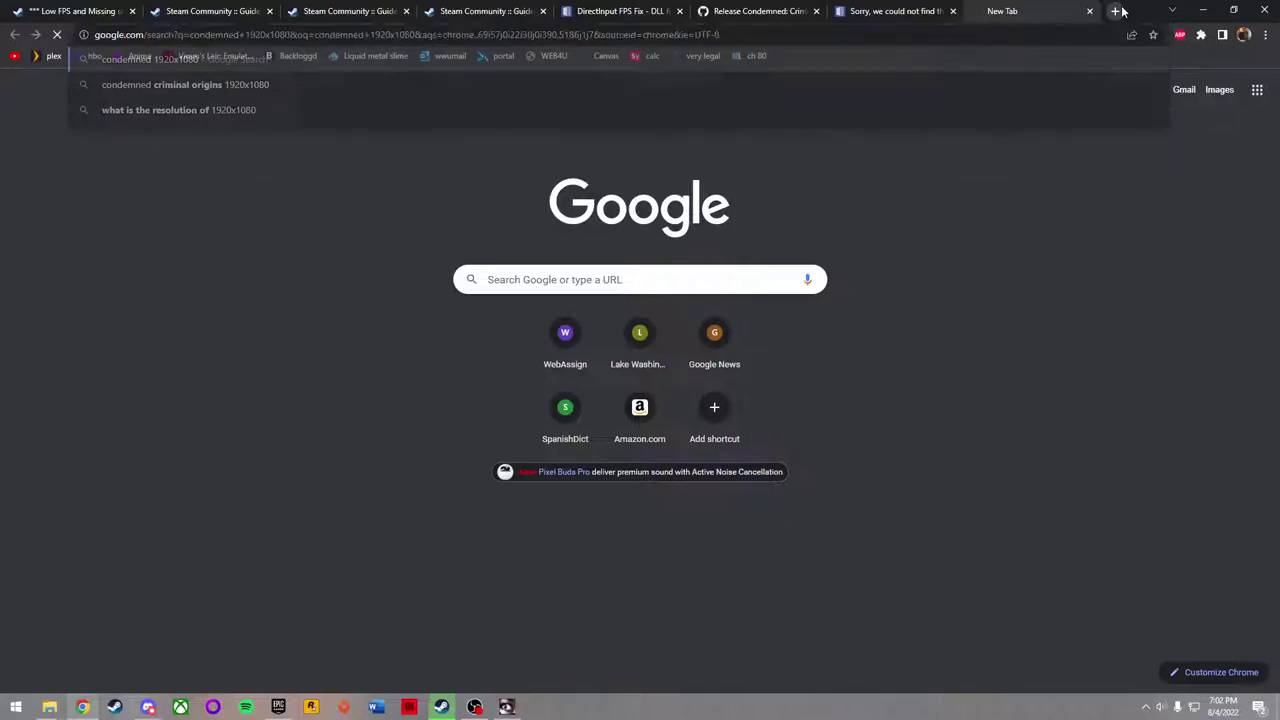
{"action": "left_click", "coordinate": [336, 216]}
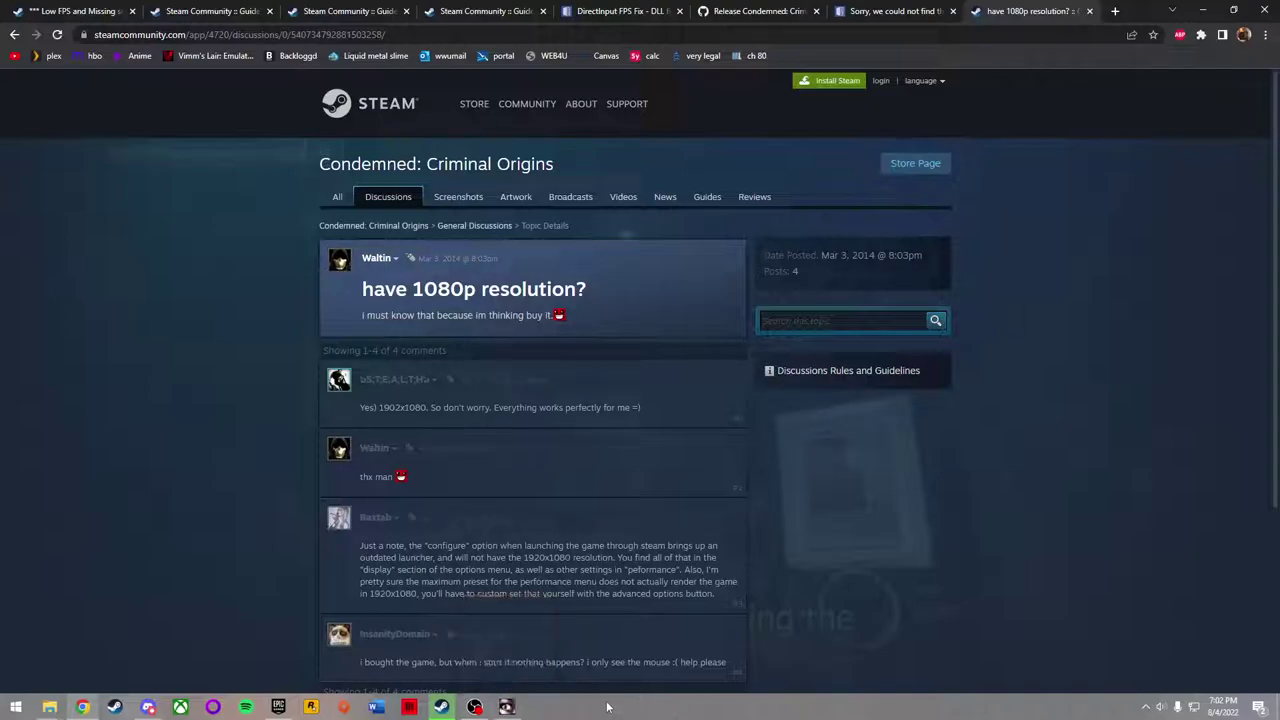
{"action": "scroll", "coordinate": [636, 596], "scroll_direction": "down", "scroll_amount": 1}
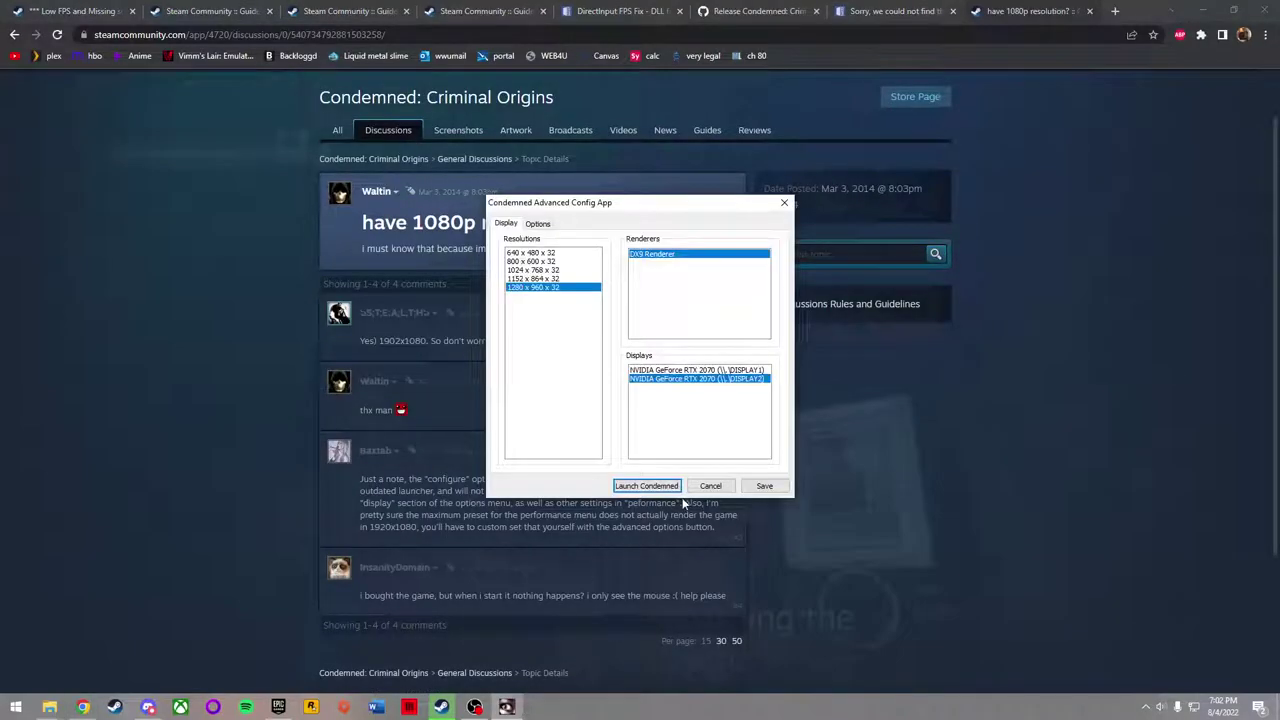
Launch Condemned from the config app and set the in-game display resolution to 1920x1080x32
{"action": "left_click", "coordinate": [649, 490]}
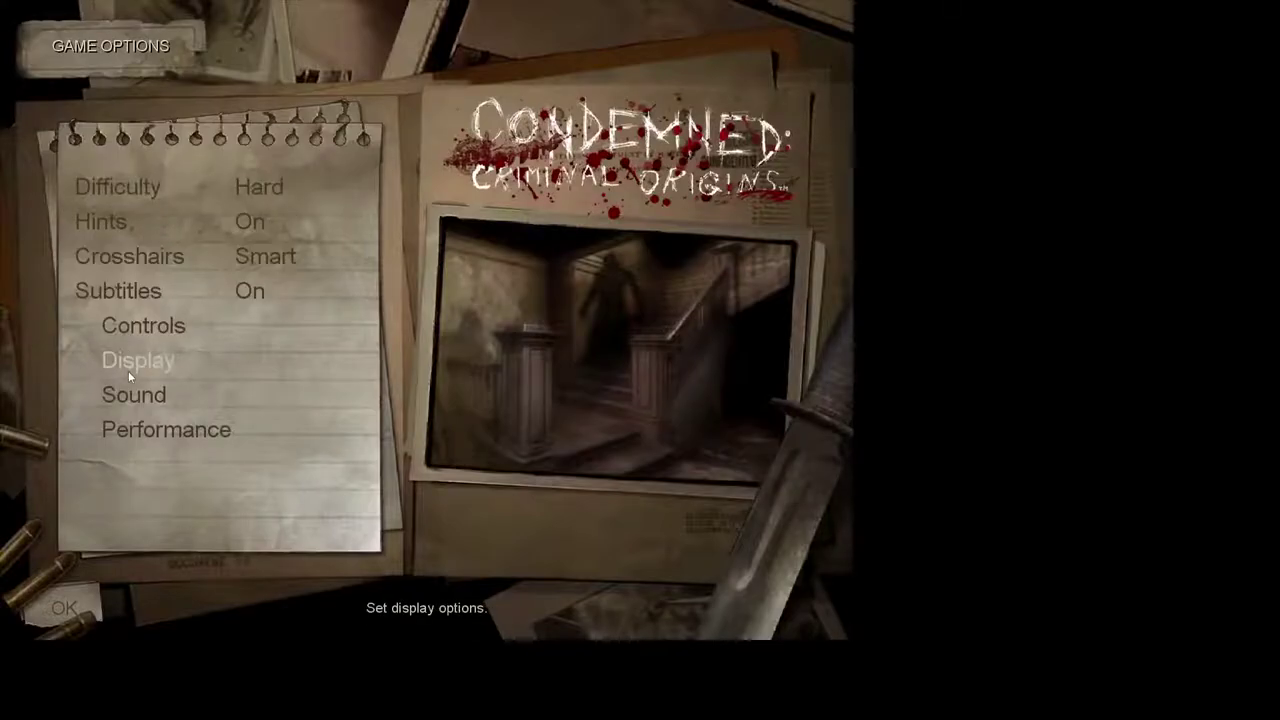
{"action": "left_click", "coordinate": [128, 370]}
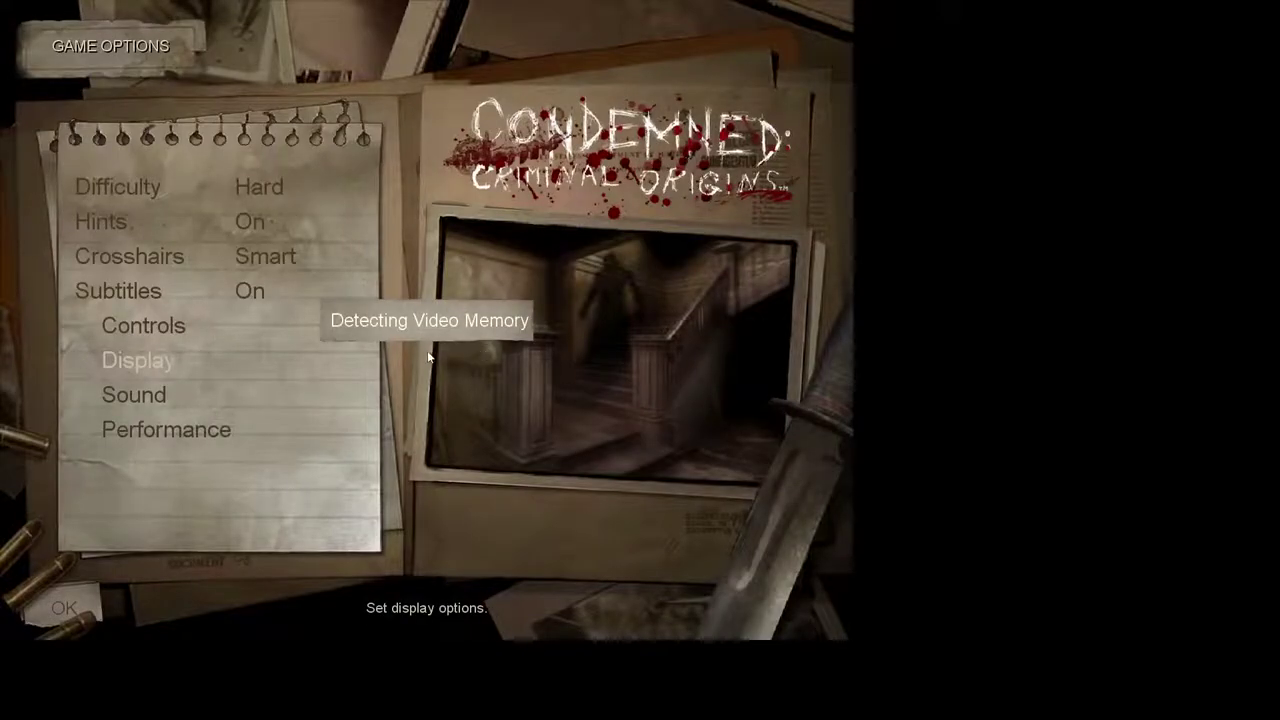
{"action": "left_click", "coordinate": [565, 184]}
{"action": "left_click", "coordinate": [560, 186]}
{"action": "left_click", "coordinate": [560, 186]}
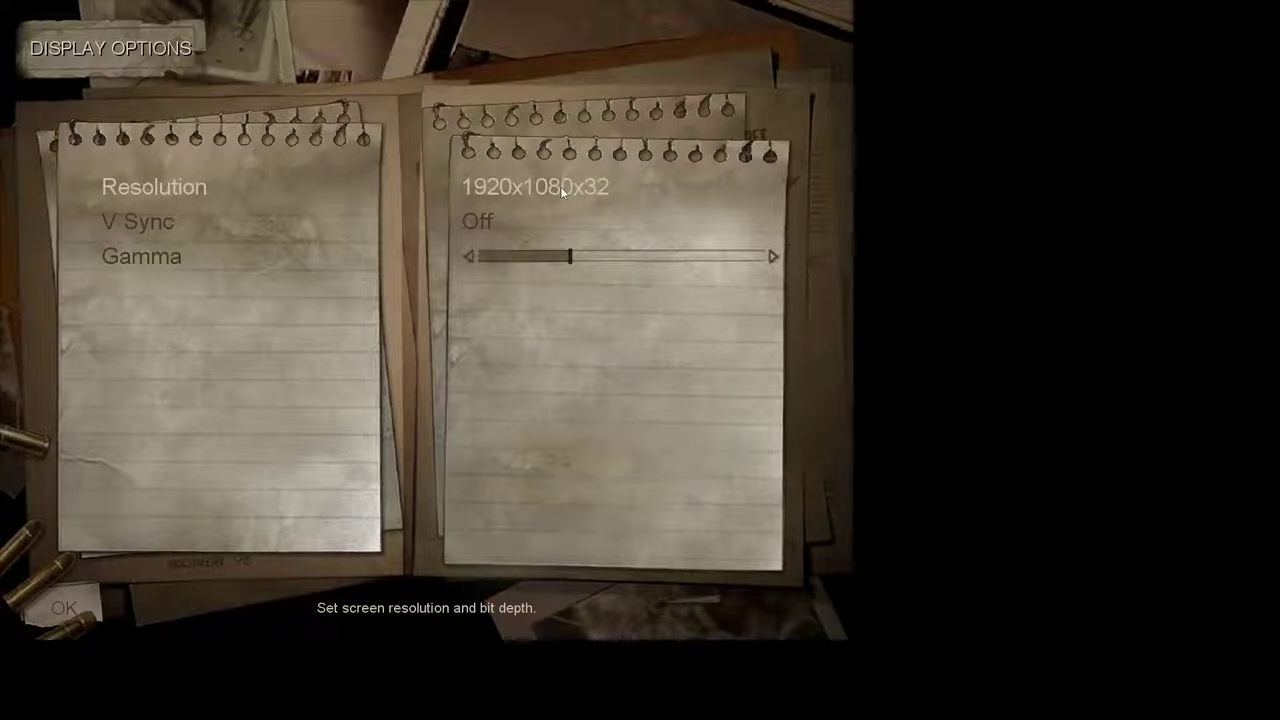
Cycle through the other available display resolutions and return to 1920x1080x32
{"action": "left_click", "coordinate": [520, 184]}
{"action": "left_click", "coordinate": [520, 185]}
{"action": "left_click", "coordinate": [520, 185]}
{"action": "left_click", "coordinate": [520, 185]}
{"action": "left_click", "coordinate": [520, 185]}
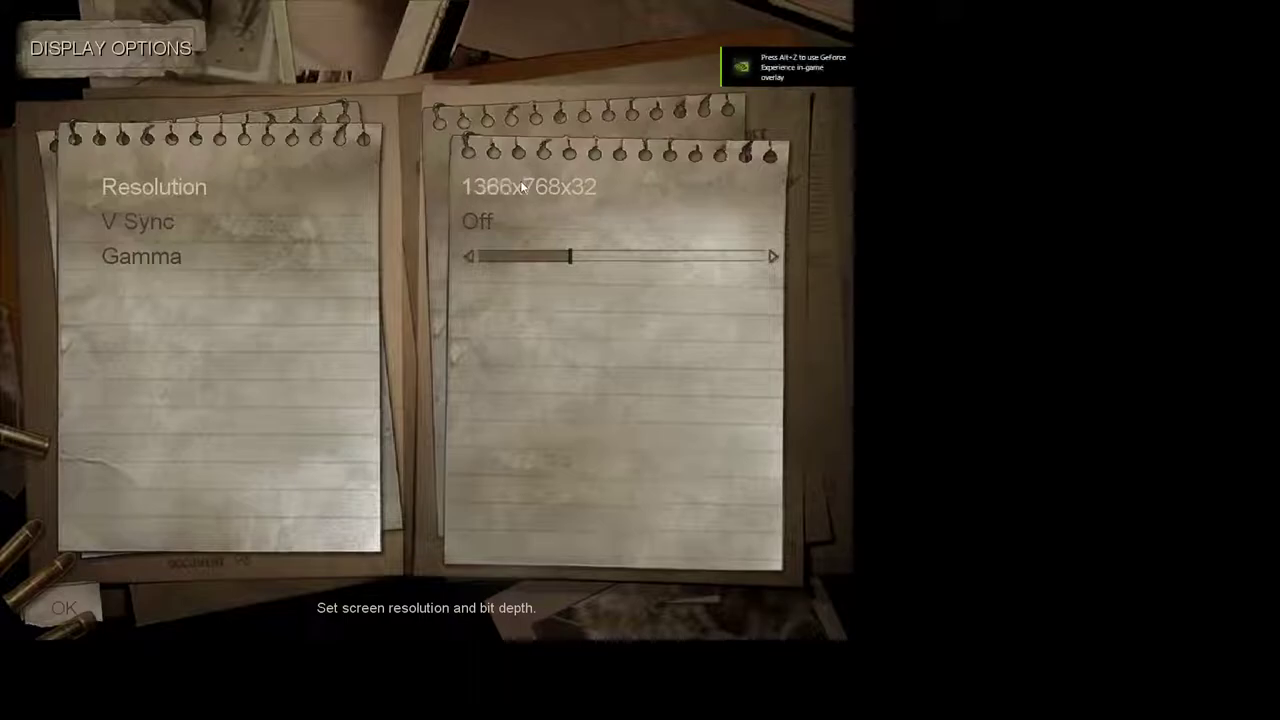
{"action": "left_click", "coordinate": [520, 185]}
{"action": "left_click", "coordinate": [520, 185]}
{"action": "left_click", "coordinate": [520, 185]}
{"action": "left_click", "coordinate": [521, 186]}
{"action": "left_click", "coordinate": [521, 186]}
{"action": "left_click", "coordinate": [521, 186]}
{"action": "left_click", "coordinate": [521, 186]}
{"action": "left_click", "coordinate": [521, 186]}
{"action": "left_click", "coordinate": [521, 186]}
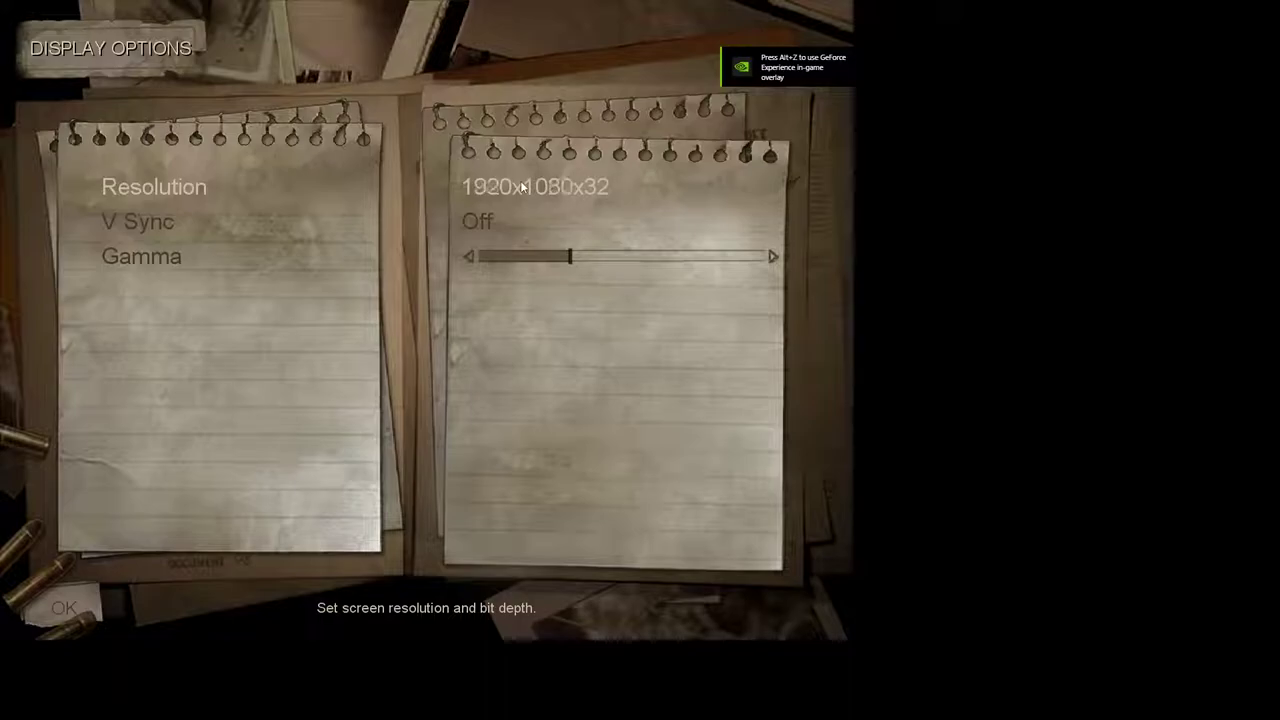
Turn V Sync on and apply the display options
{"action": "left_click", "coordinate": [452, 222]}
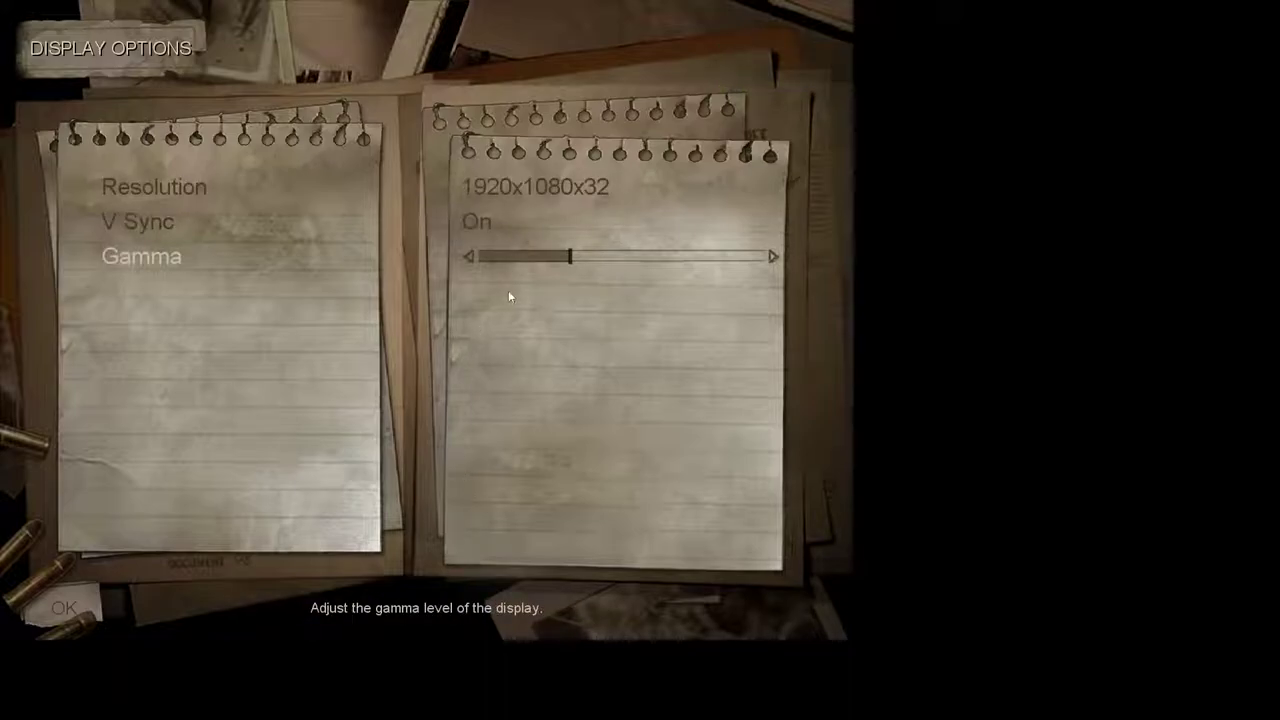
{"action": "left_click", "coordinate": [63, 608]}
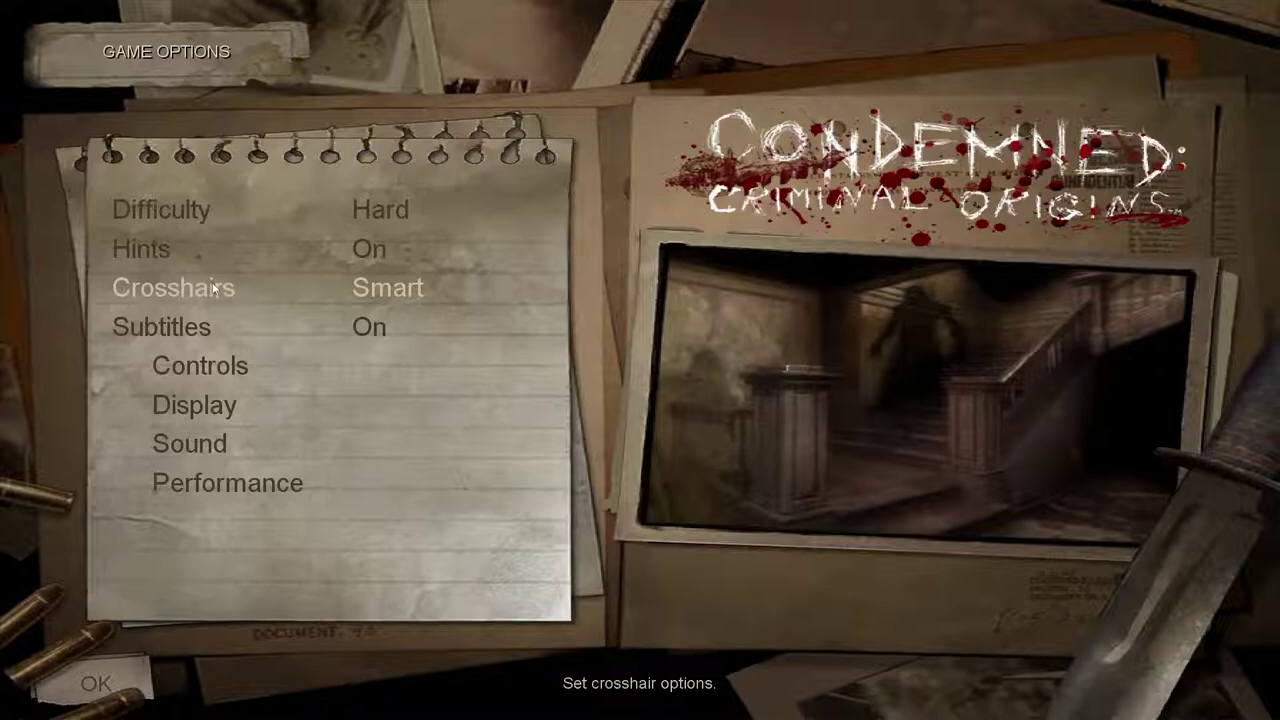
Set the graphics card detail level to Maximum in the game's performance options
{"action": "left_click", "coordinate": [196, 500]}
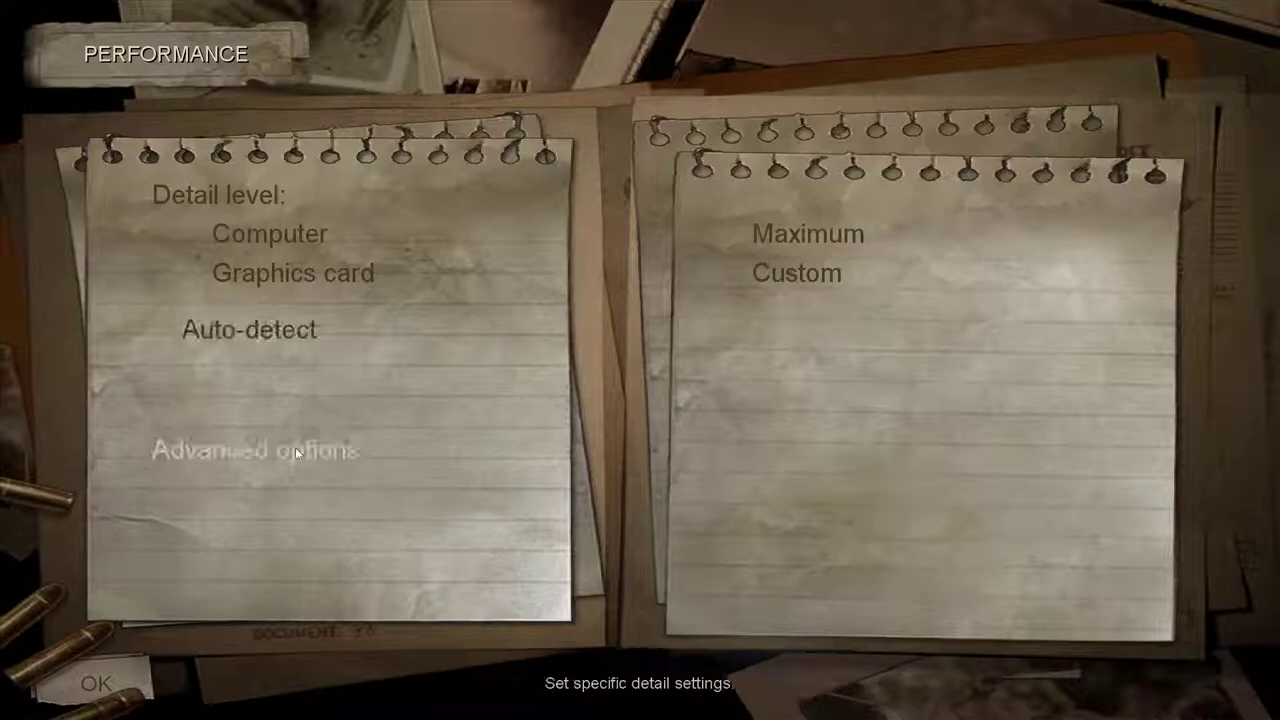
{"action": "left_click", "coordinate": [271, 280]}
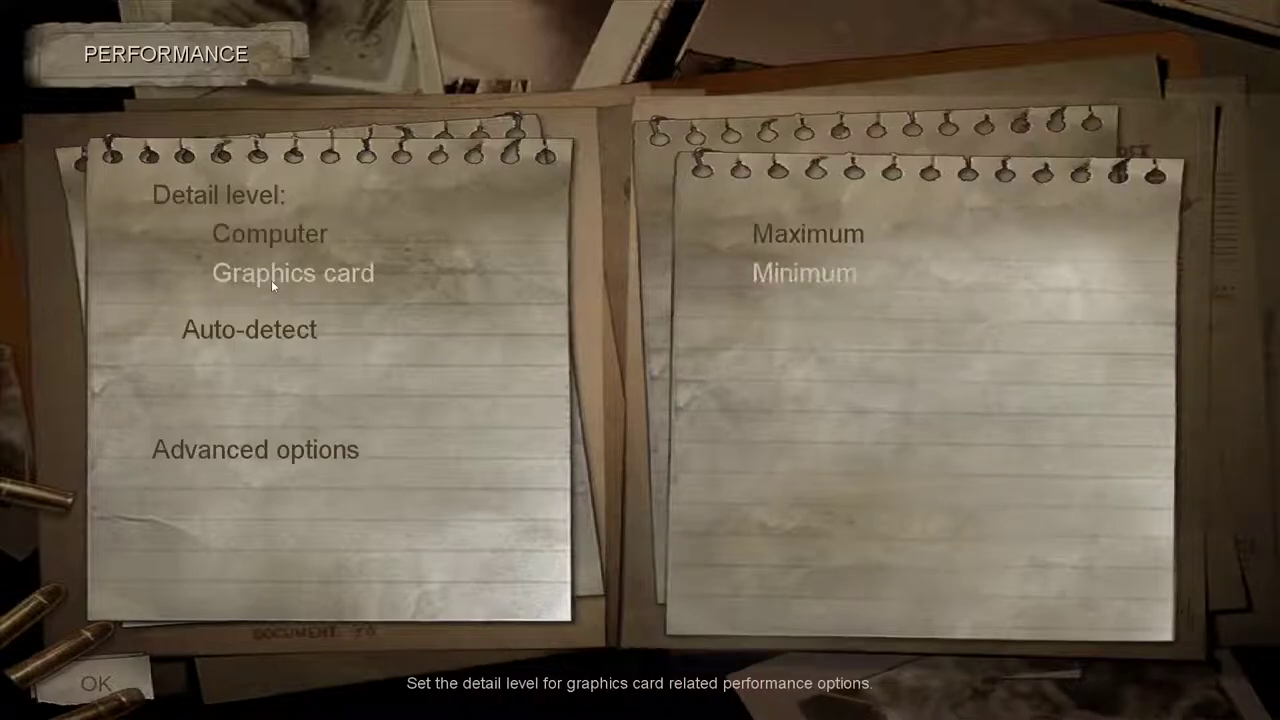
{"action": "left_click", "coordinate": [271, 280]}
{"action": "left_click", "coordinate": [271, 280]}
{"action": "left_click", "coordinate": [271, 280]}
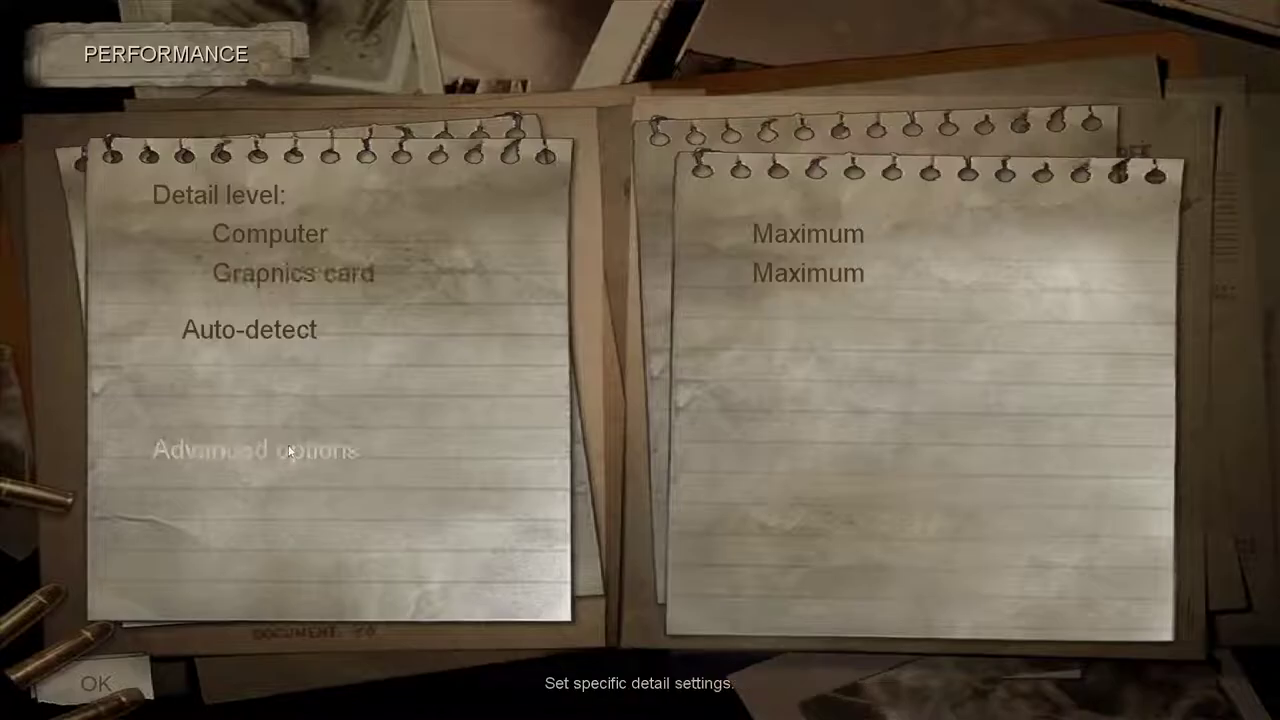
Review the Detail category of the advanced performance options
{"action": "left_click", "coordinate": [287, 448]}
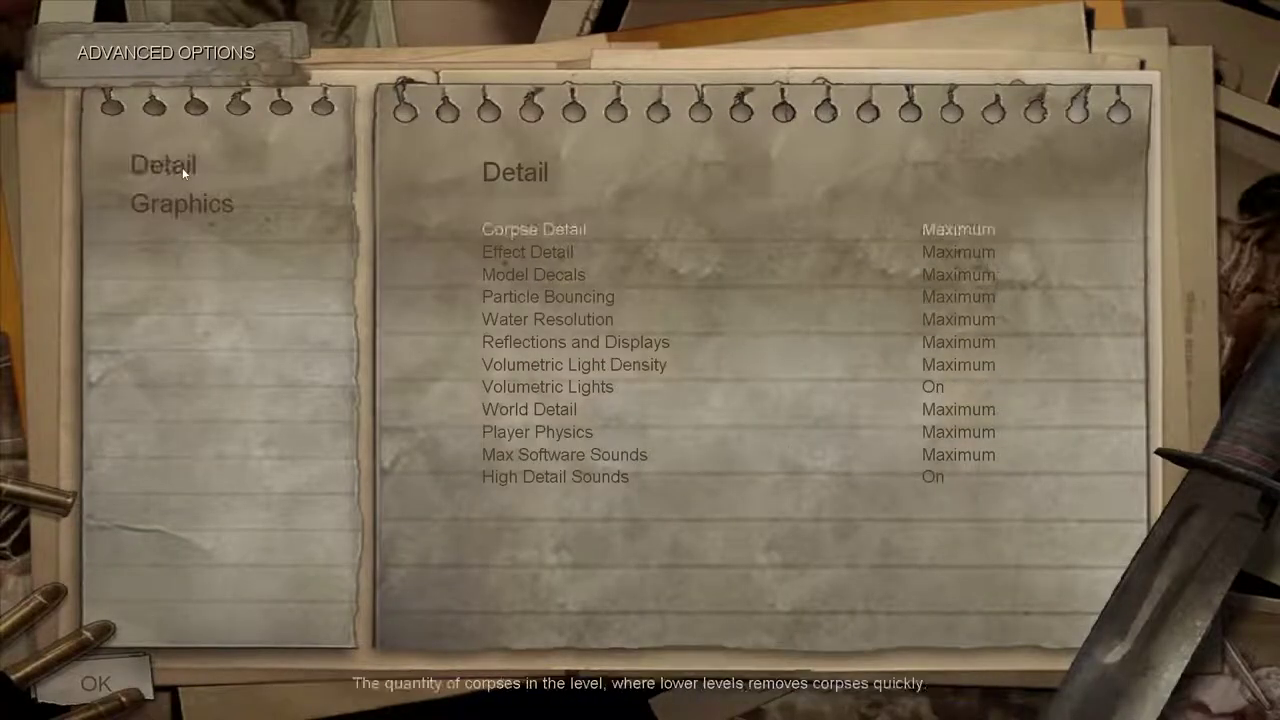
{"action": "key", "text": "Escape"}
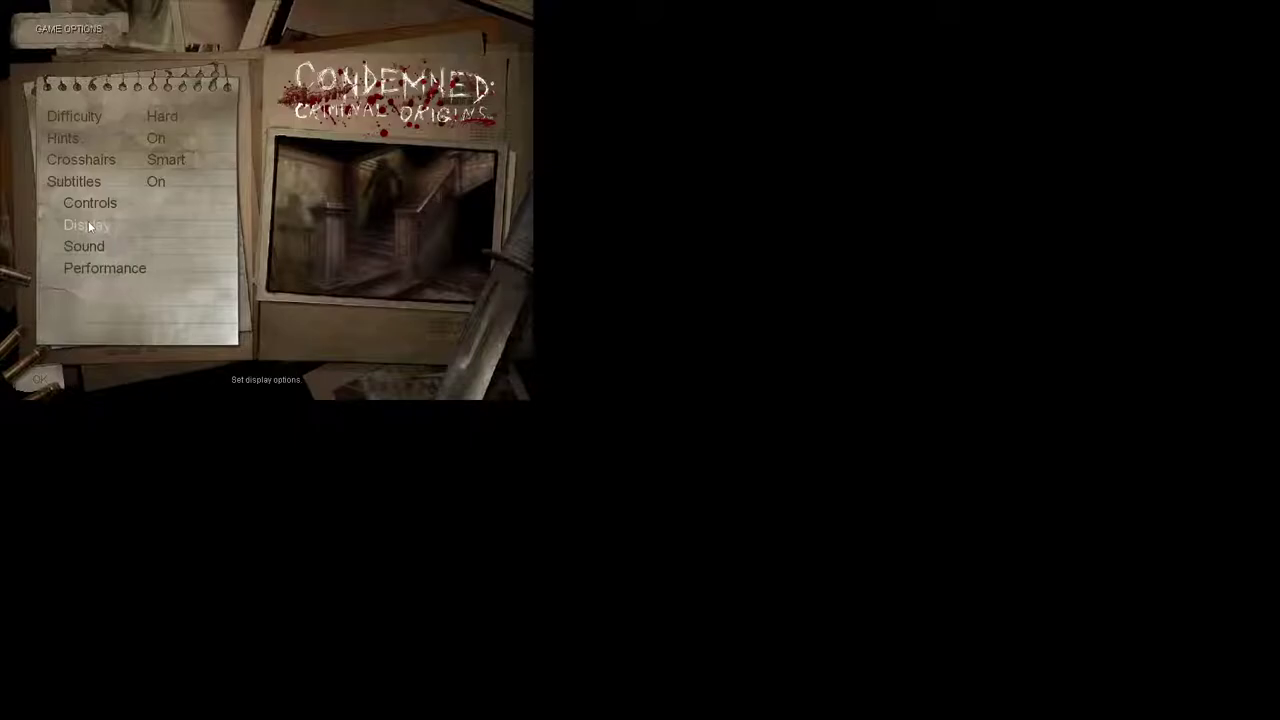
Set the display resolution to 1920x1080x32 again in the game's display options
{"action": "left_click", "coordinate": [88, 220]}
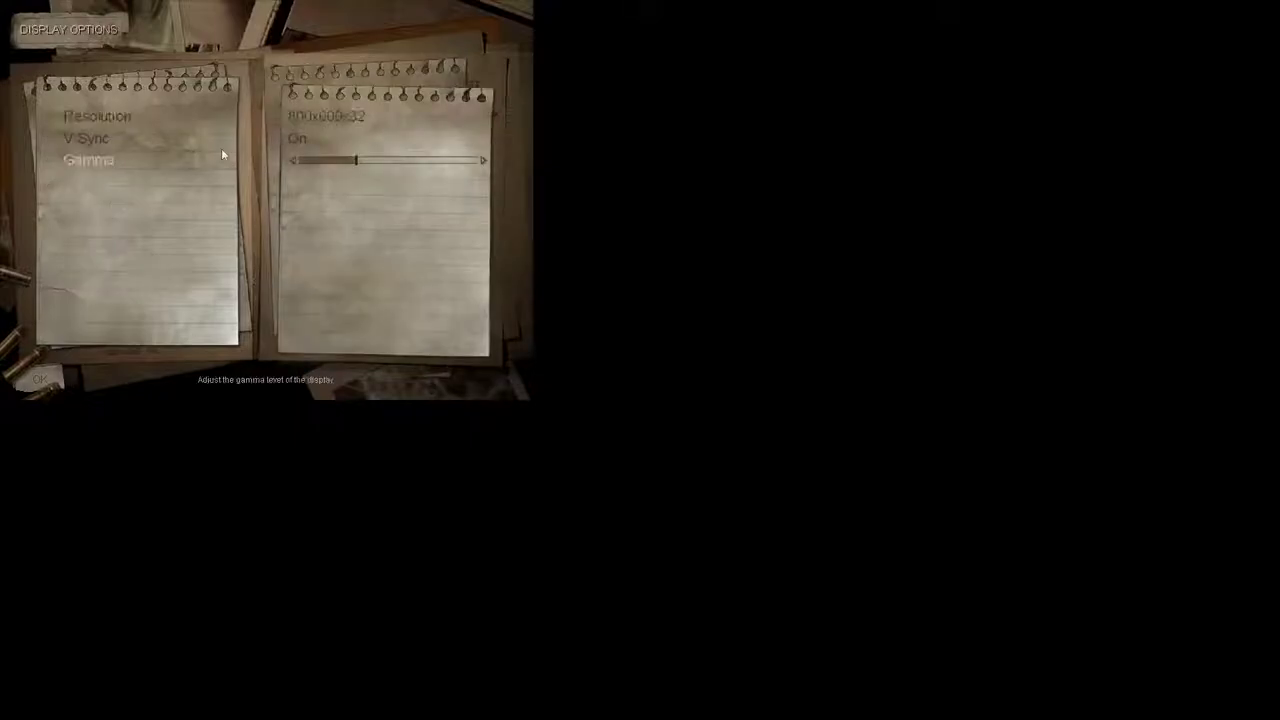
{"action": "left_click", "coordinate": [329, 126]}
{"action": "left_click", "coordinate": [327, 116]}
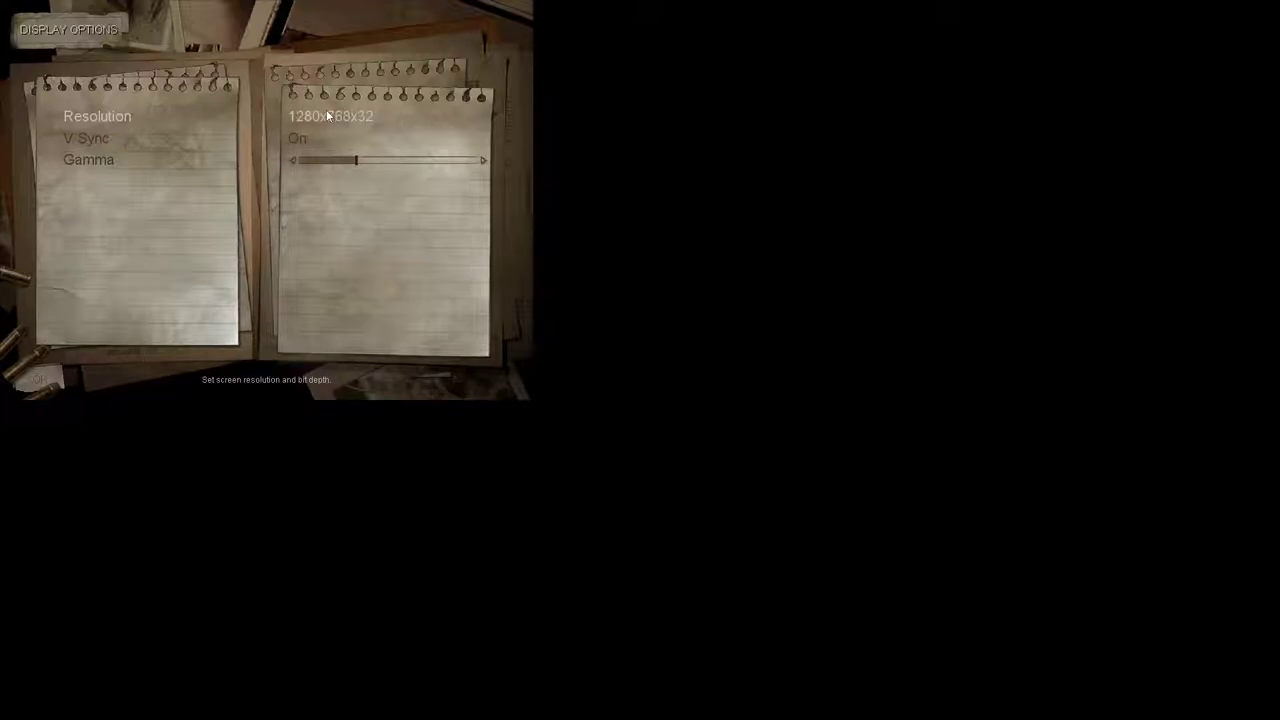
{"action": "left_click", "coordinate": [327, 116]}
{"action": "left_click", "coordinate": [327, 116]}
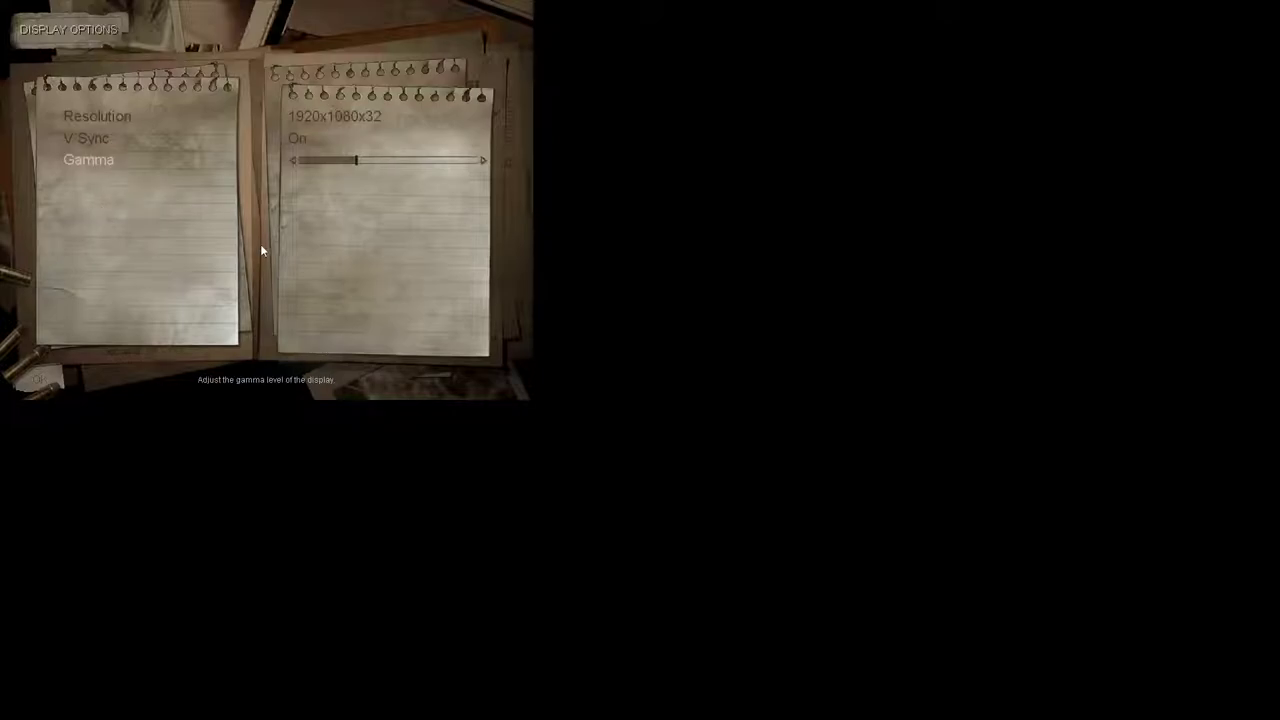
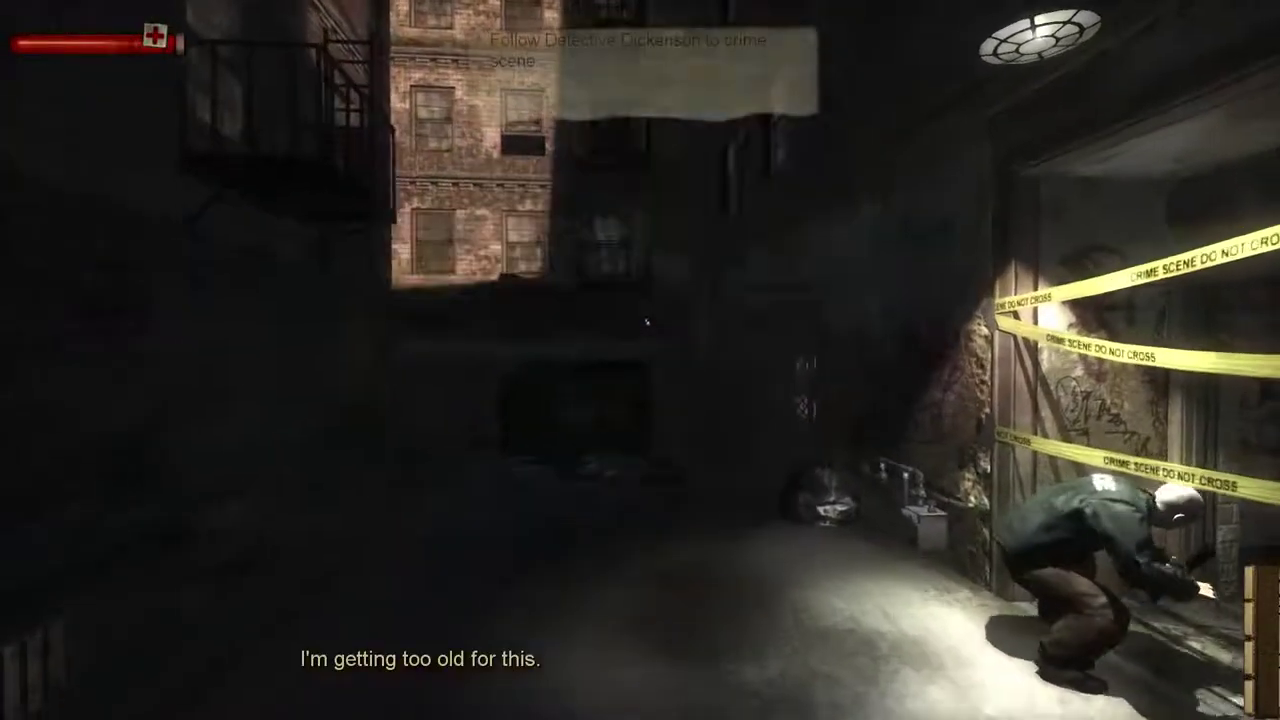
{"action": "key", "text": "w"}
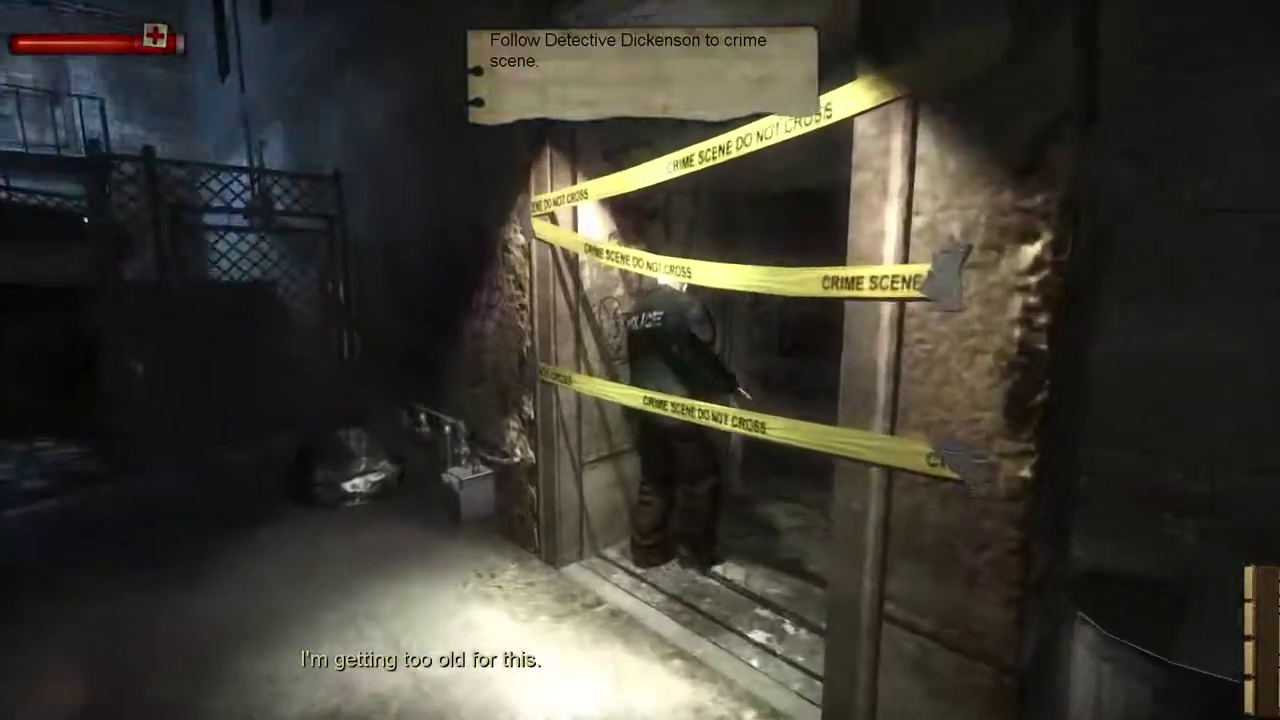
{"action": "key", "text": "w"}
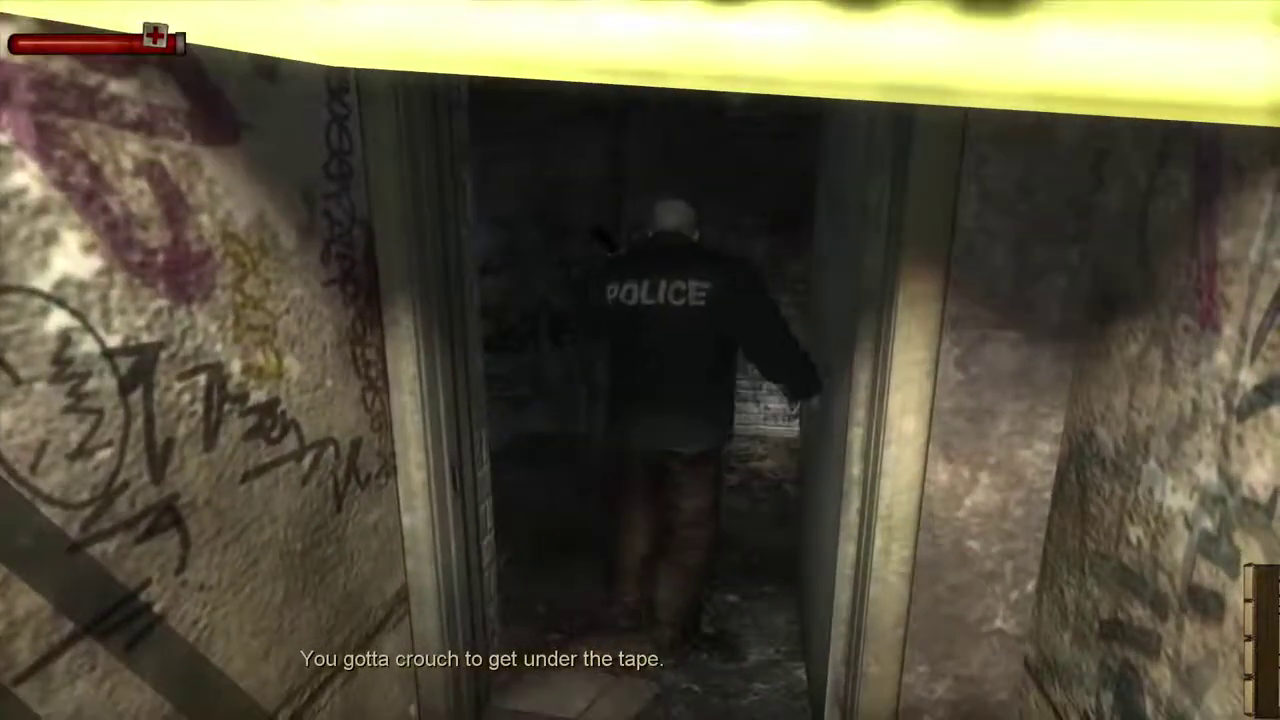
{"action": "key", "text": "s"}
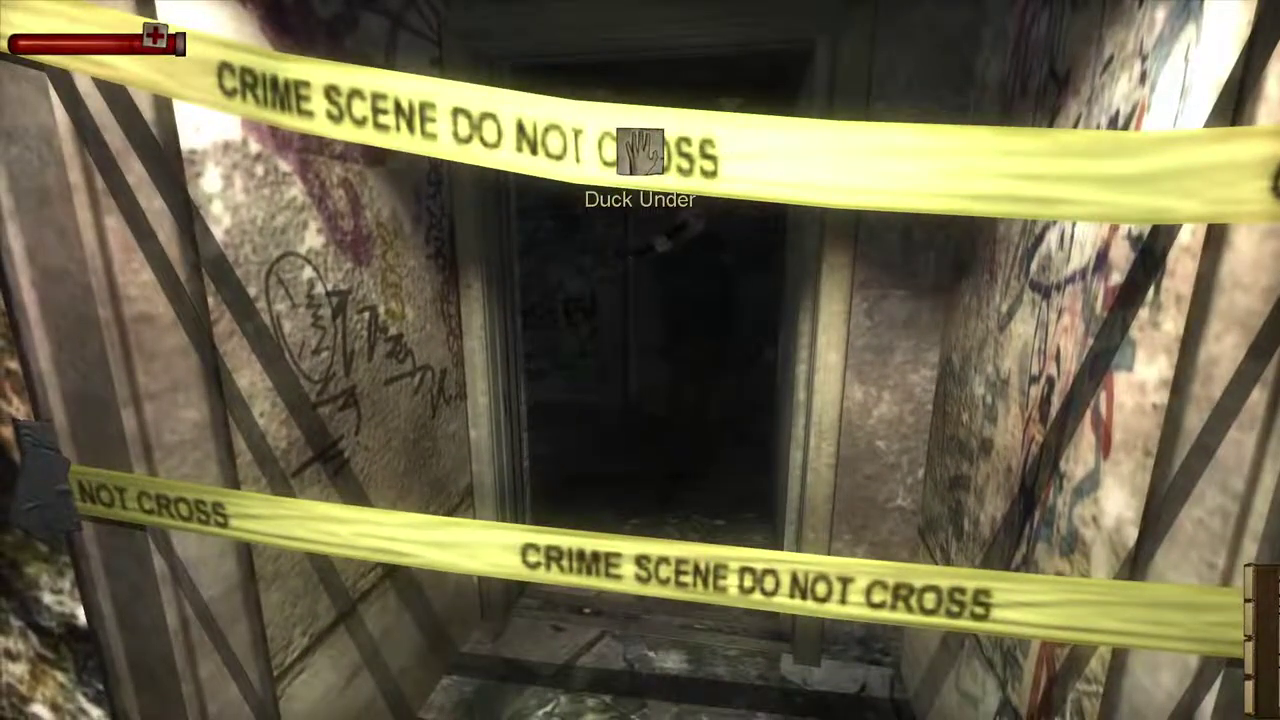
{"action": "key", "text": "ctrl"}
{"action": "key", "text": "w"}
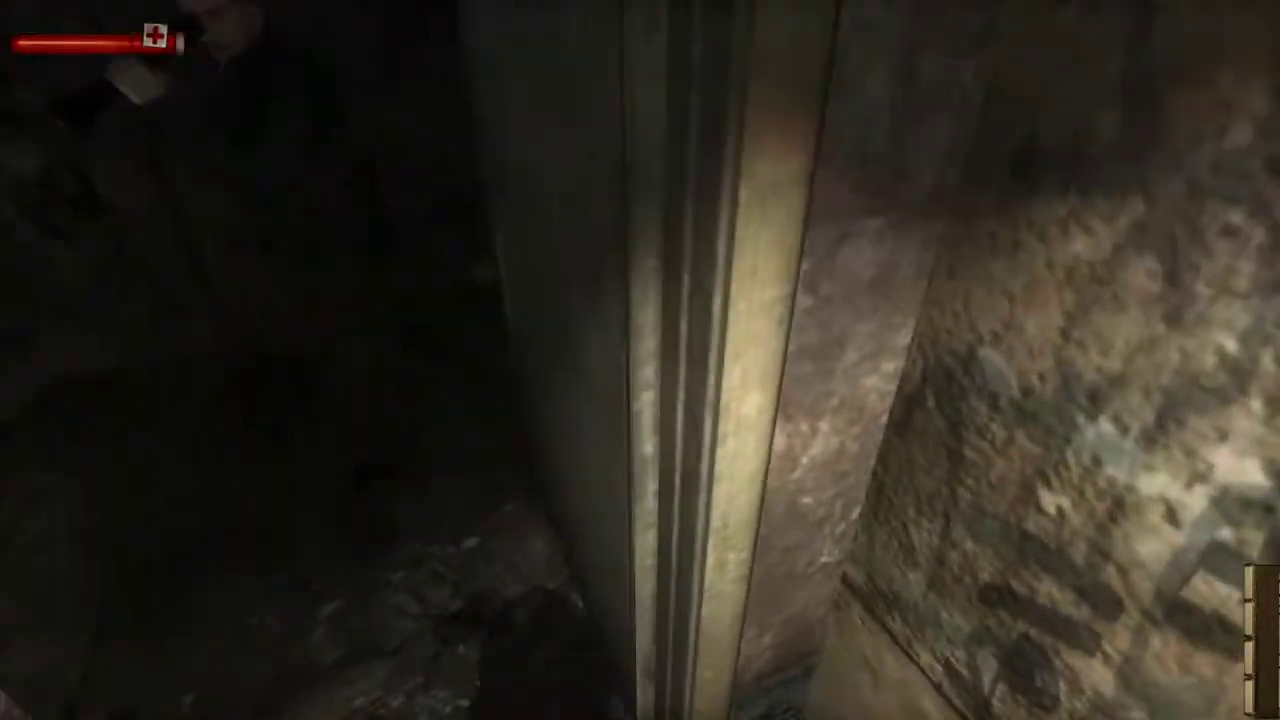
Pause the game and review the keyboard bindings for movement and interaction, including the flashlight control
{"action": "key", "text": "Escape"}
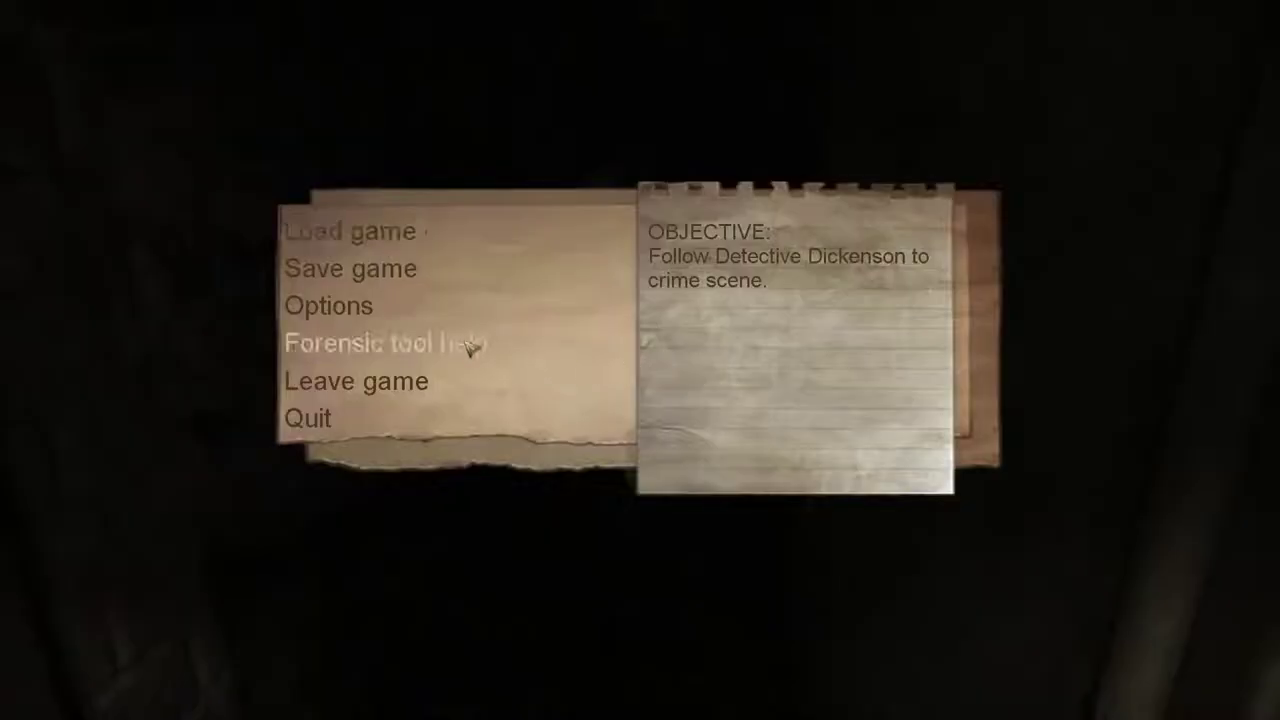
{"action": "left_click", "coordinate": [368, 325]}
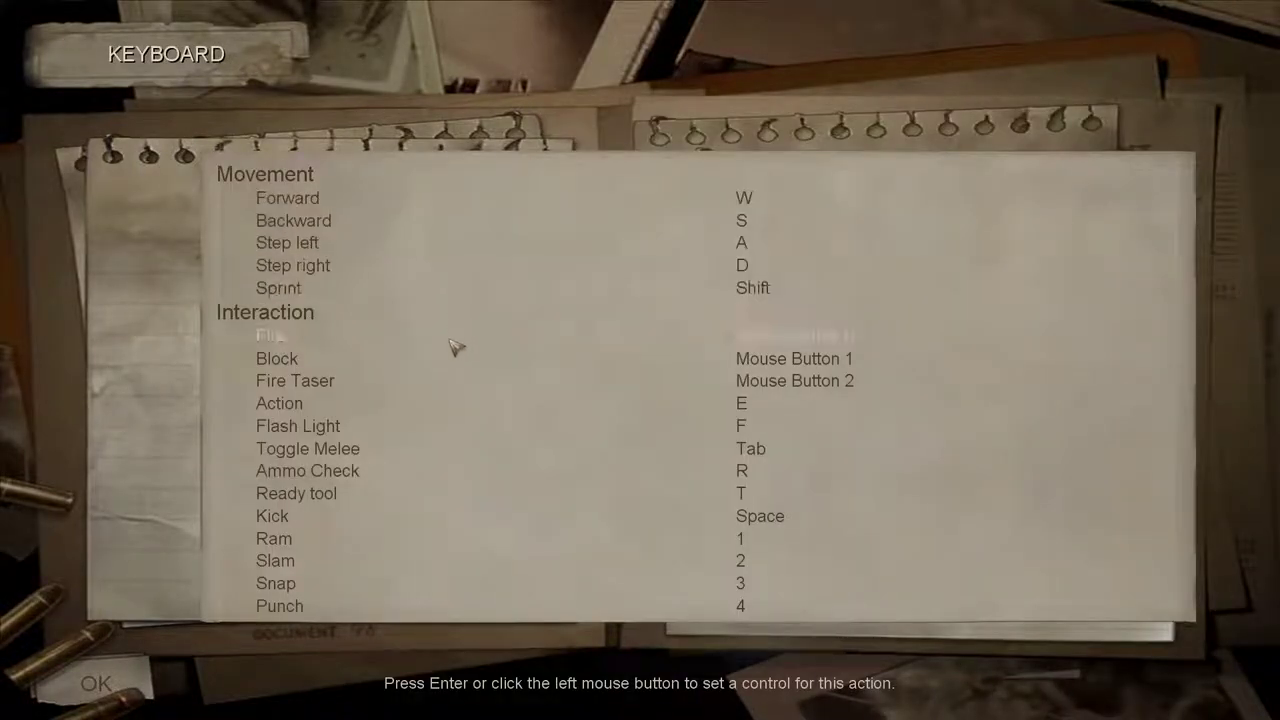
{"action": "key", "text": "Escape"}
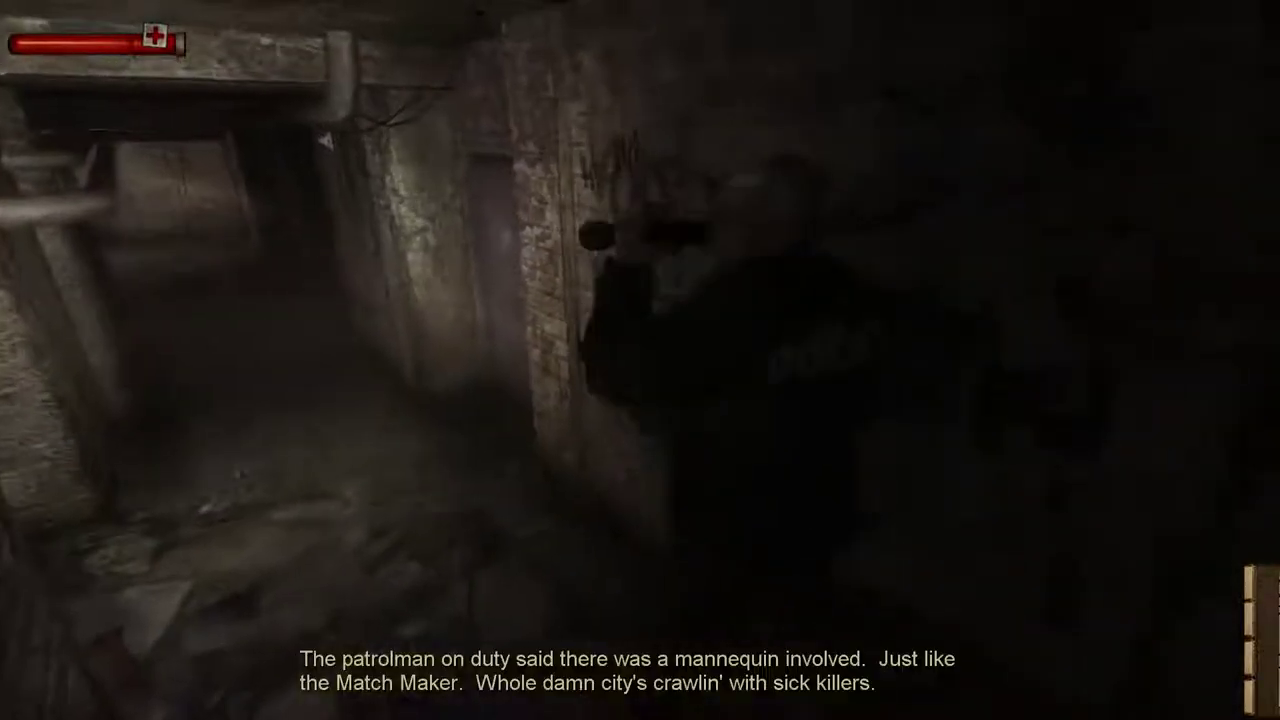
{"action": "key", "text": "w"}
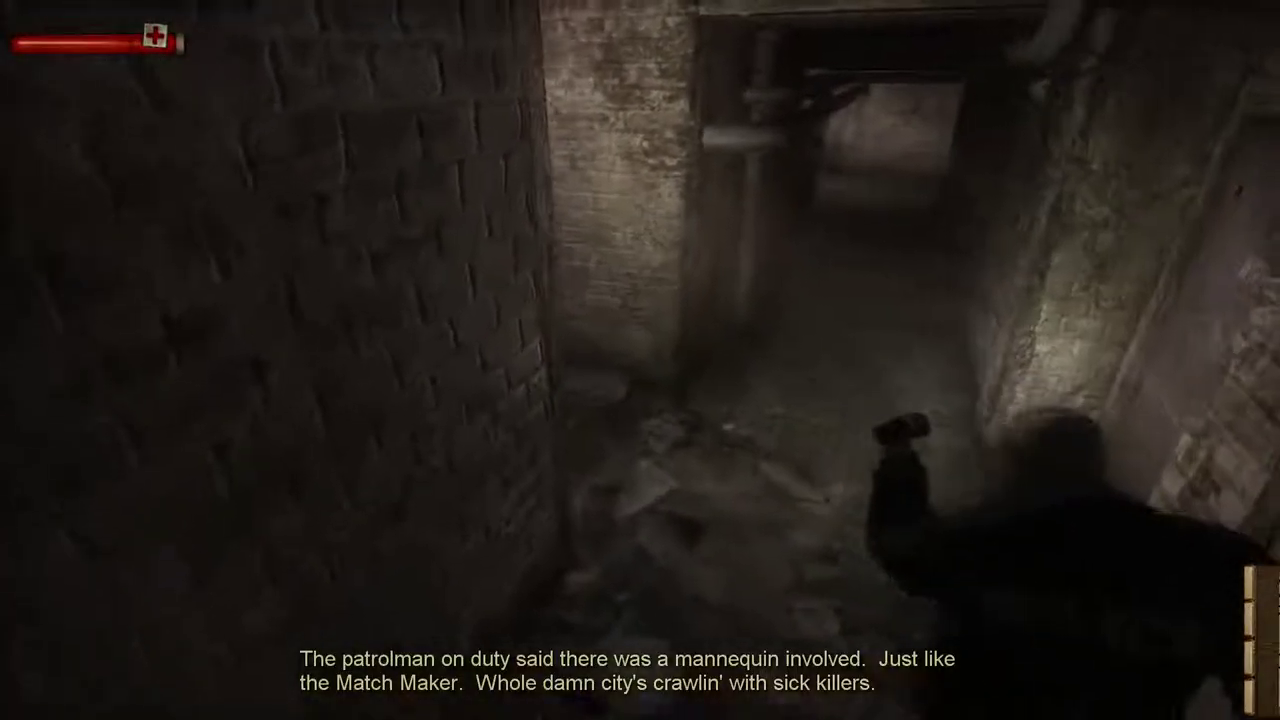
{"action": "key", "text": "w"}
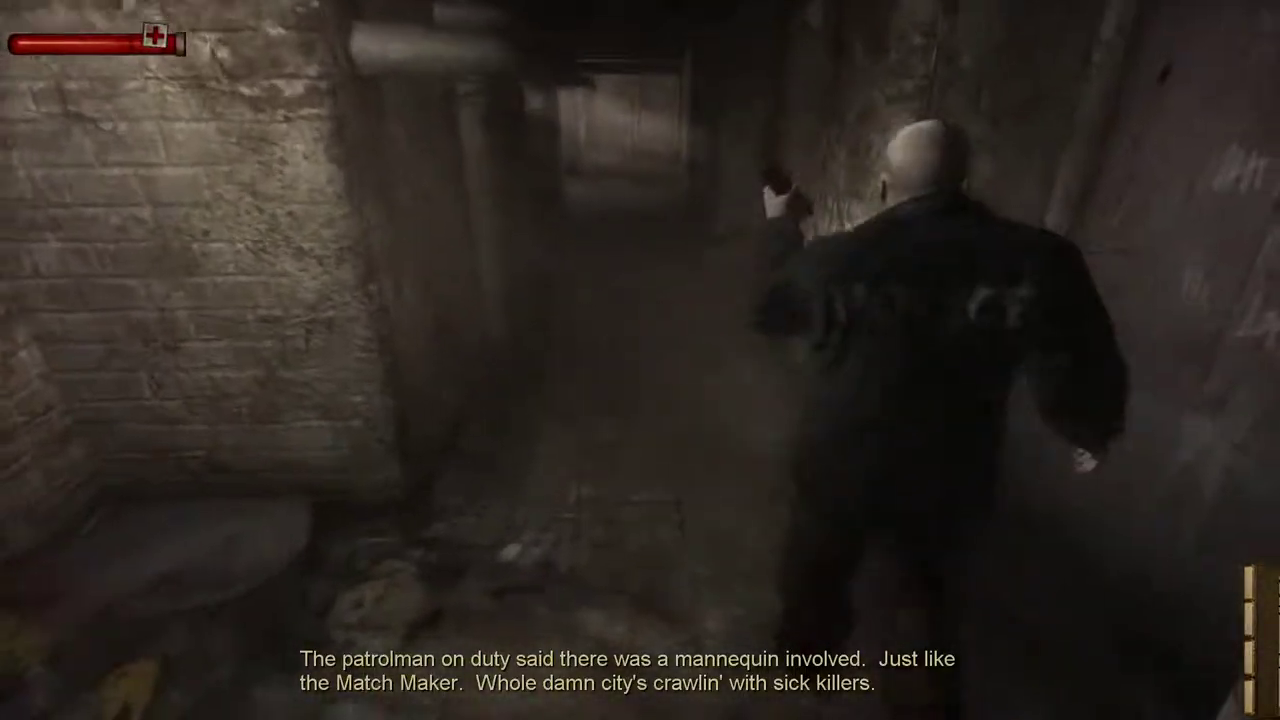
{"action": "key", "text": "w"}
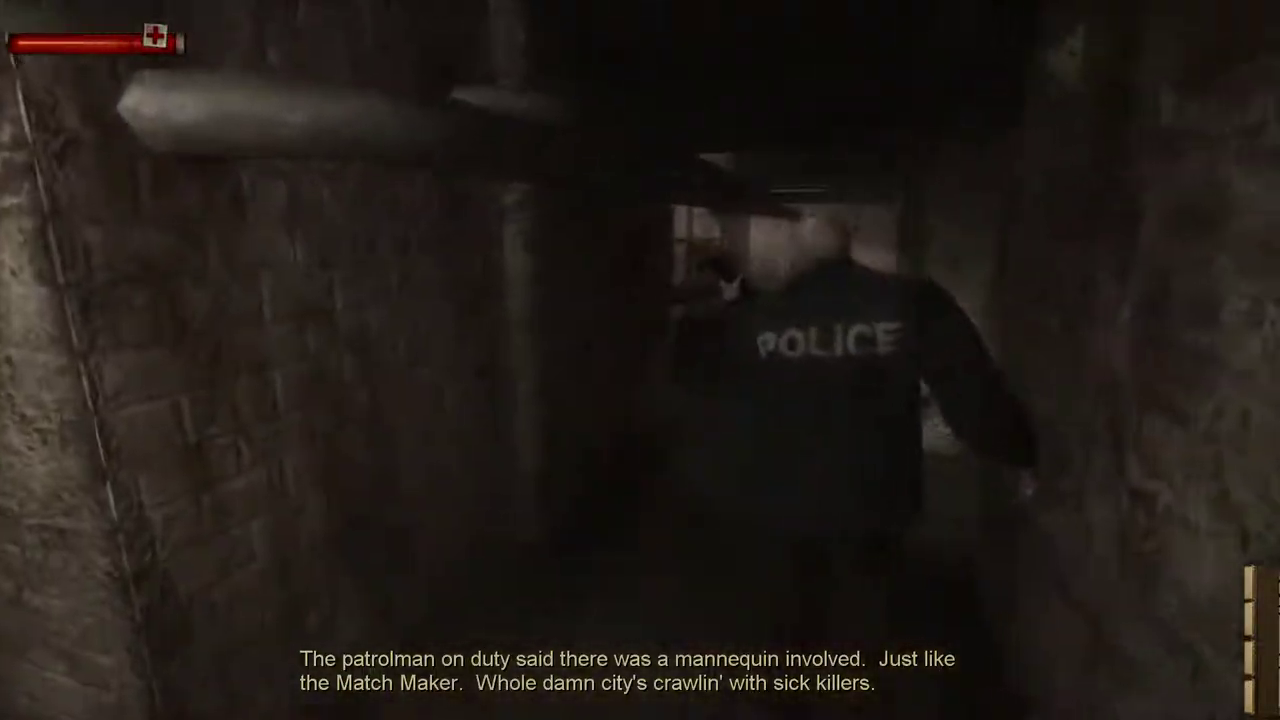
{"action": "key", "text": "w"}
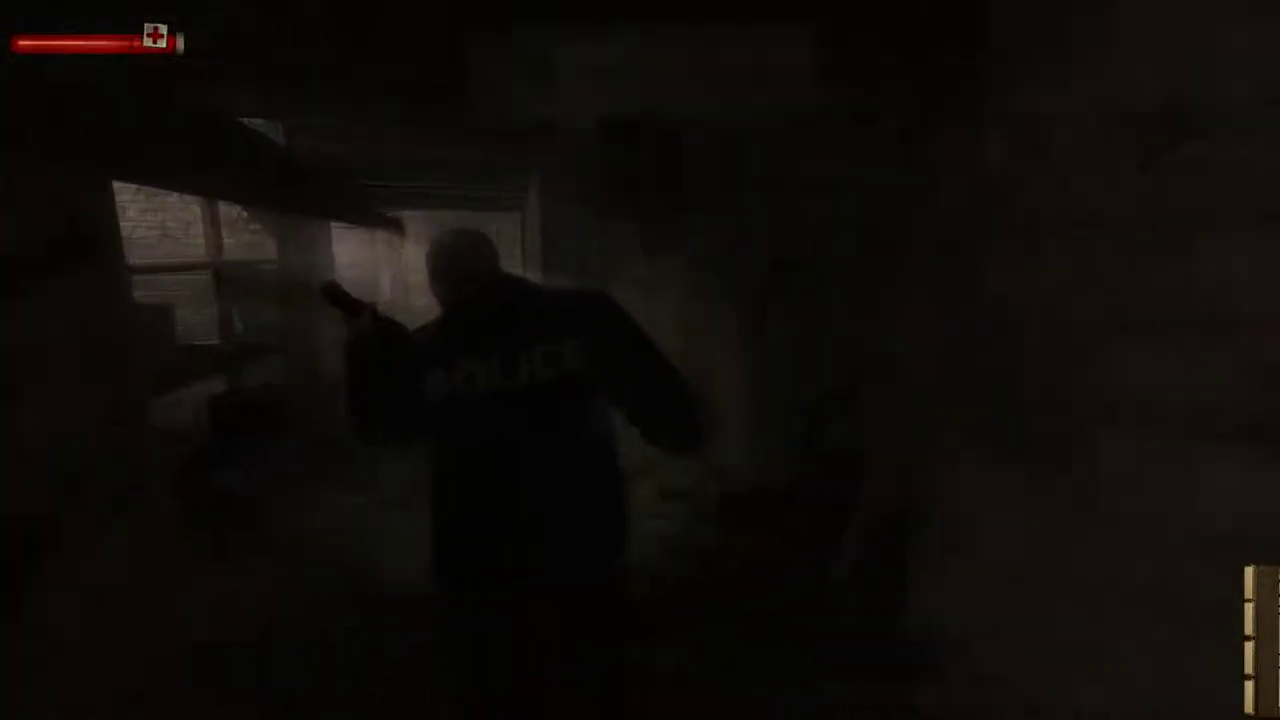
{"action": "key", "text": "w"}
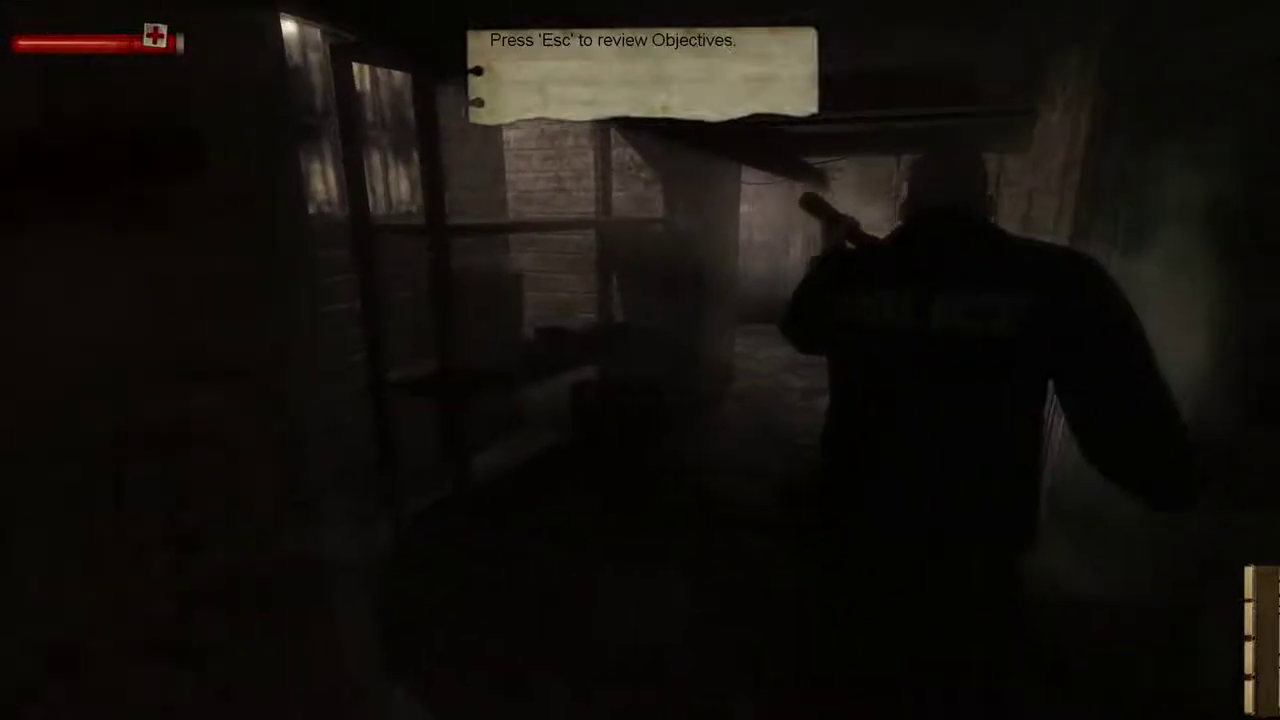
{"action": "key", "text": "w"}
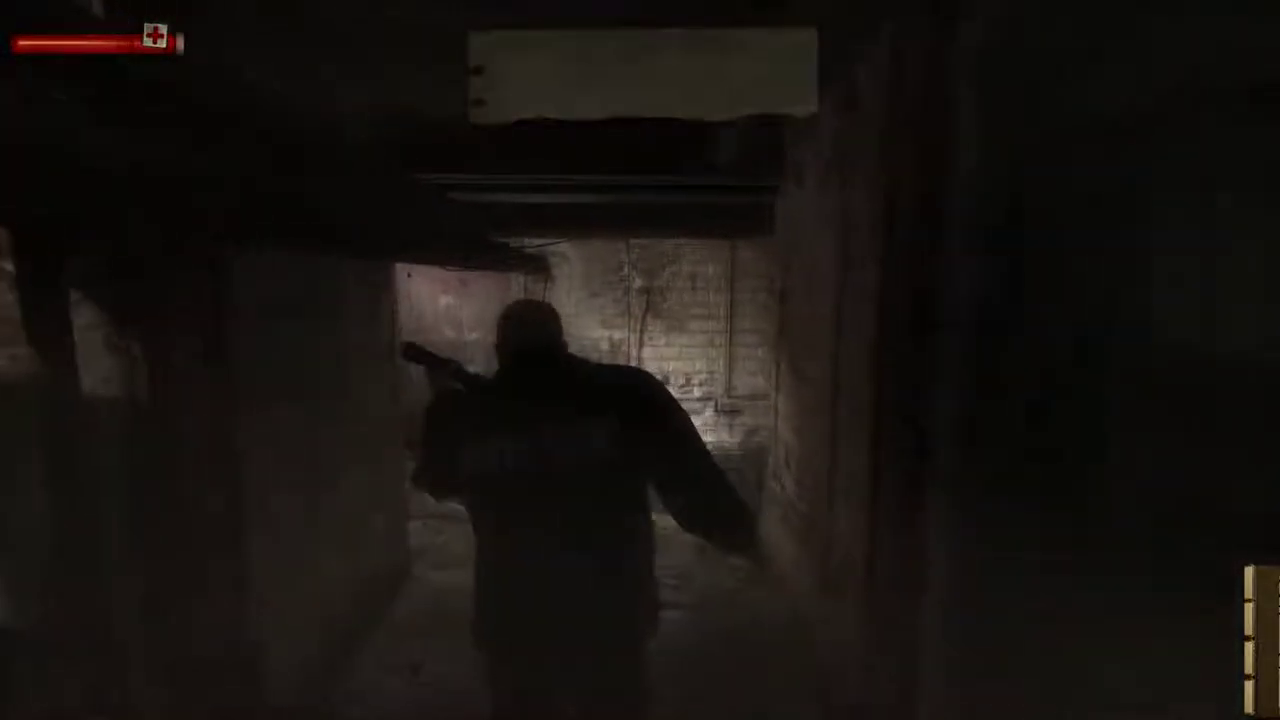
{"action": "key", "text": "w"}
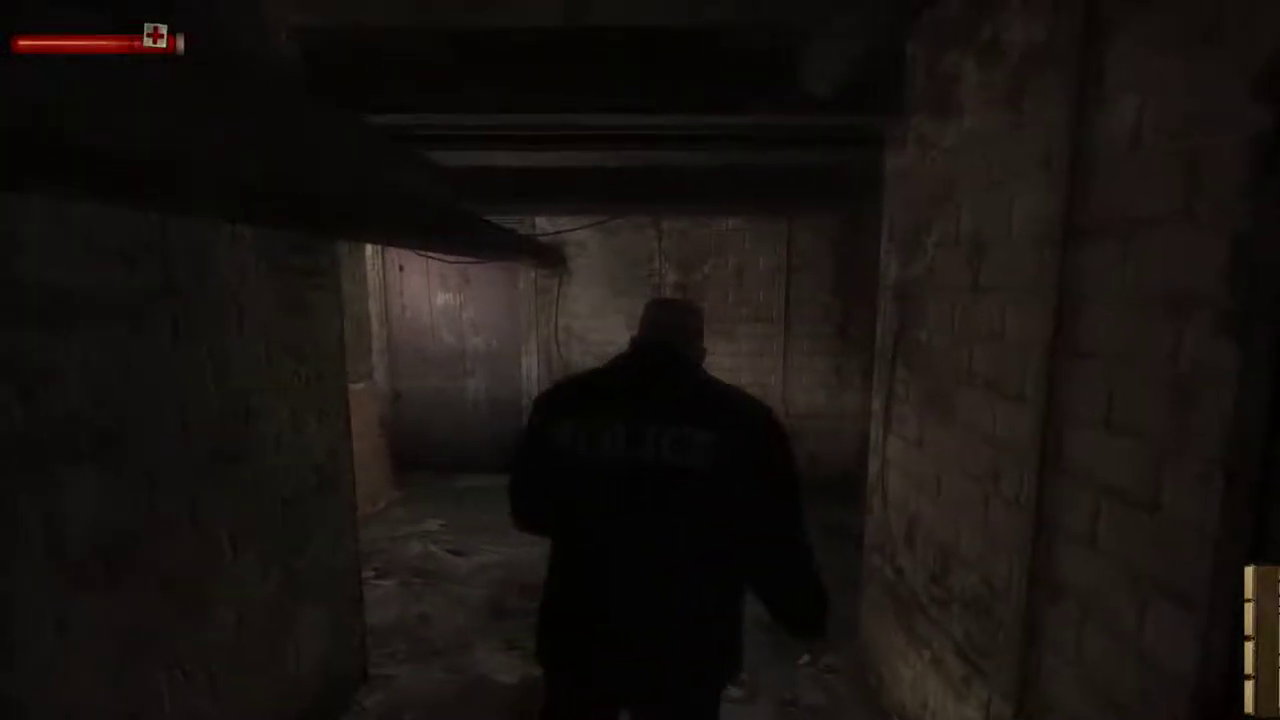
{"action": "key", "text": "w"}
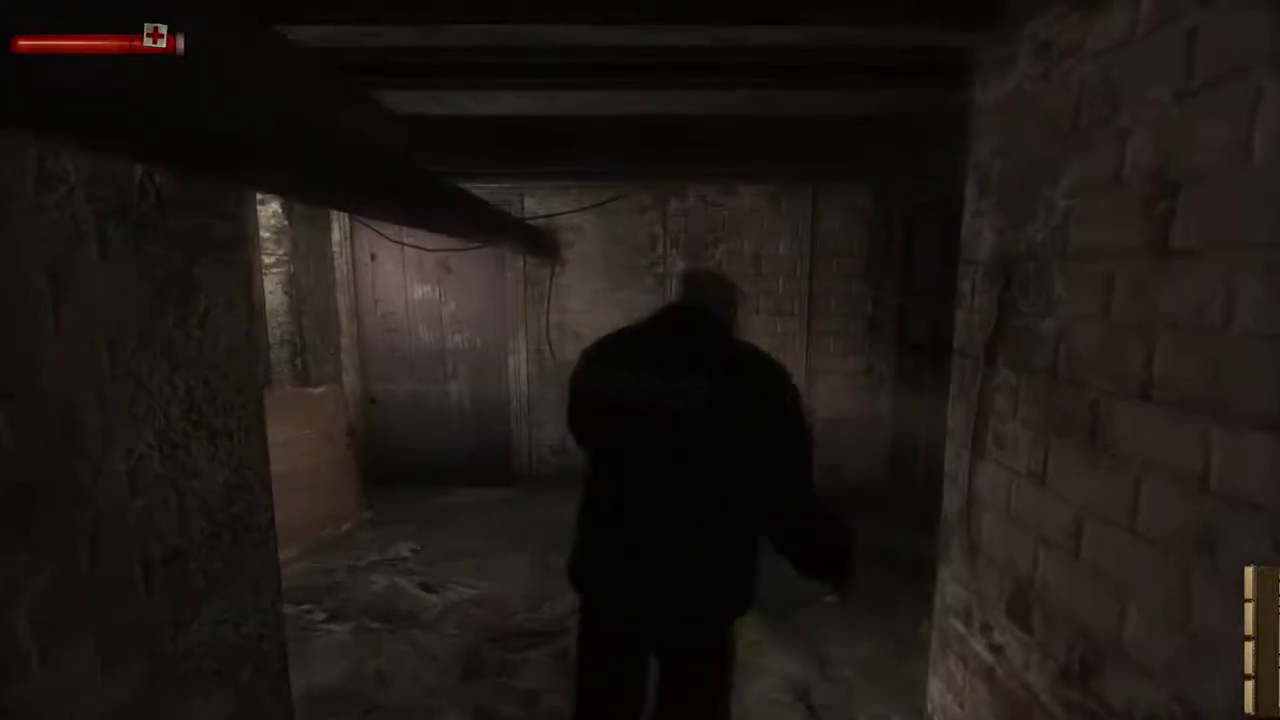
{"action": "key", "text": "w"}
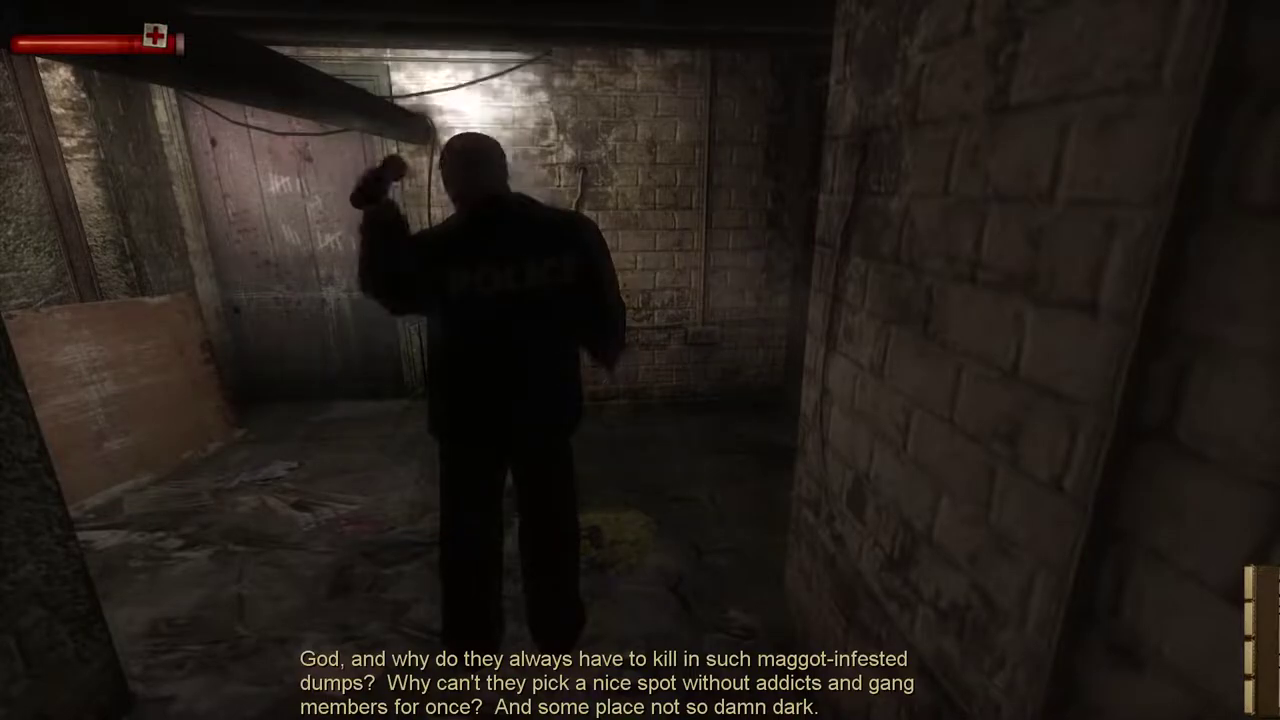
{"action": "key", "text": "w"}
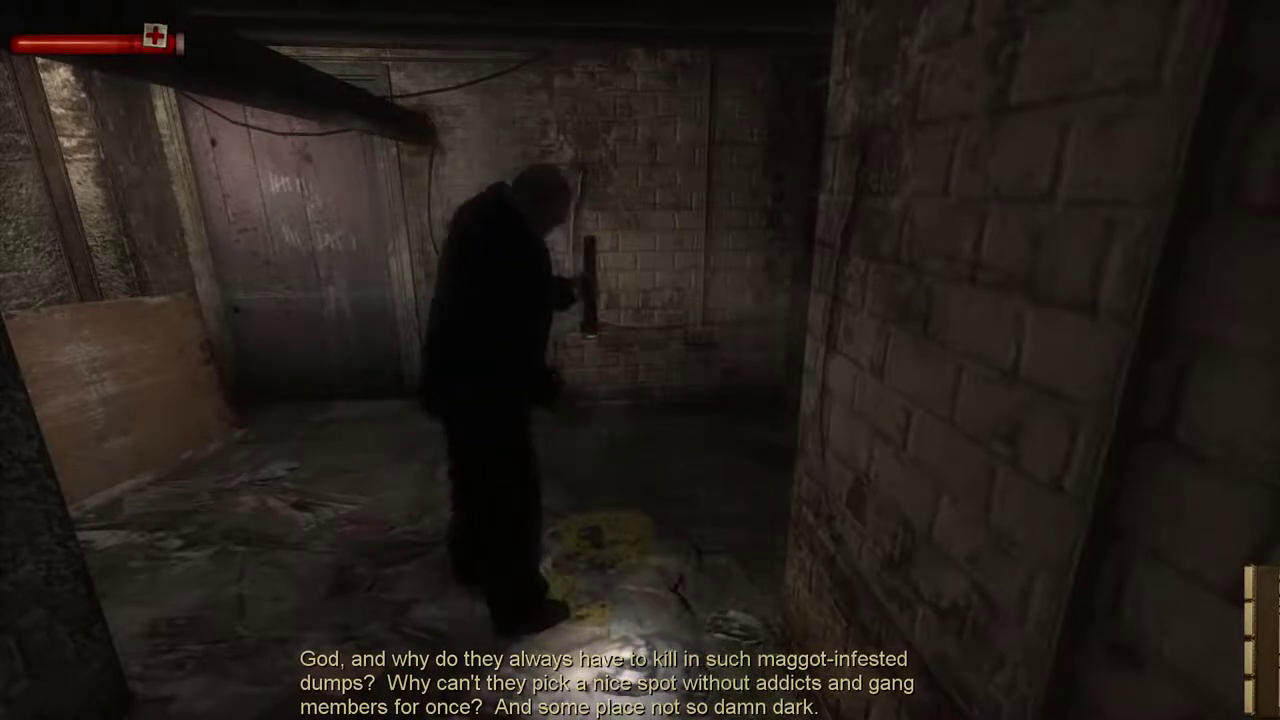
{"action": "key", "text": "w"}
{"action": "key", "text": "w"}
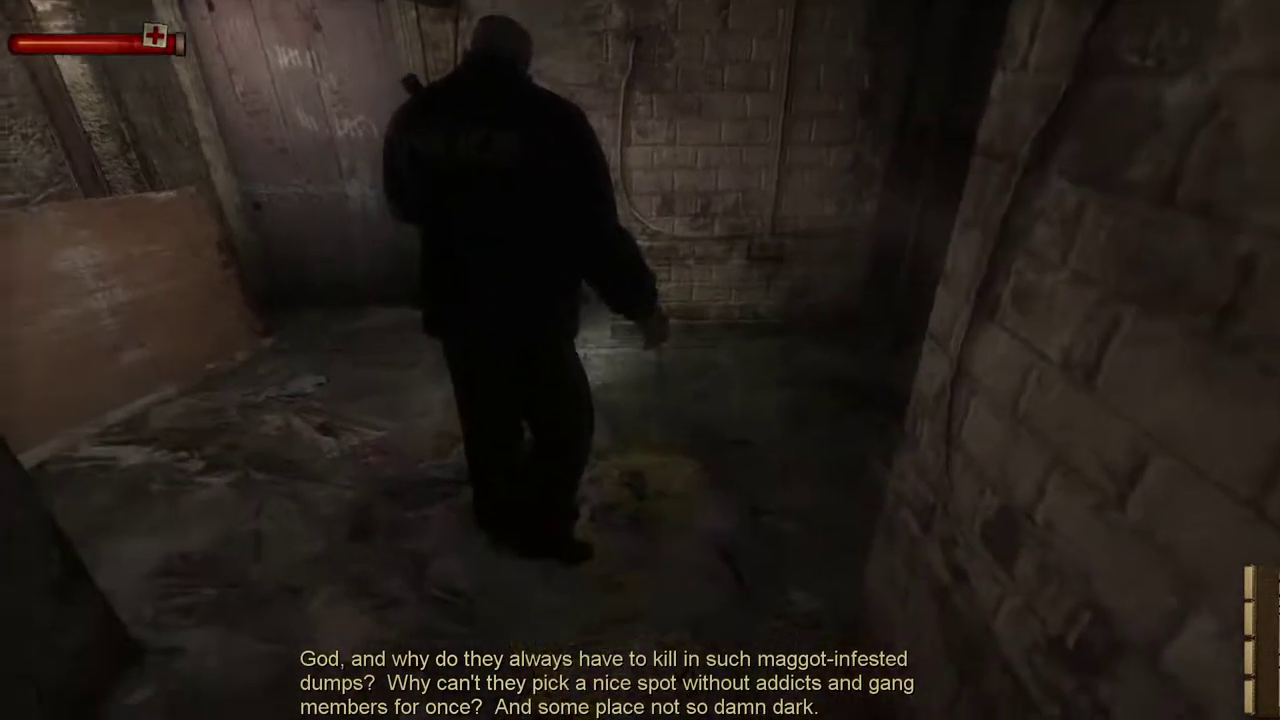
{"action": "key", "text": "f"}
{"action": "key", "text": "w"}
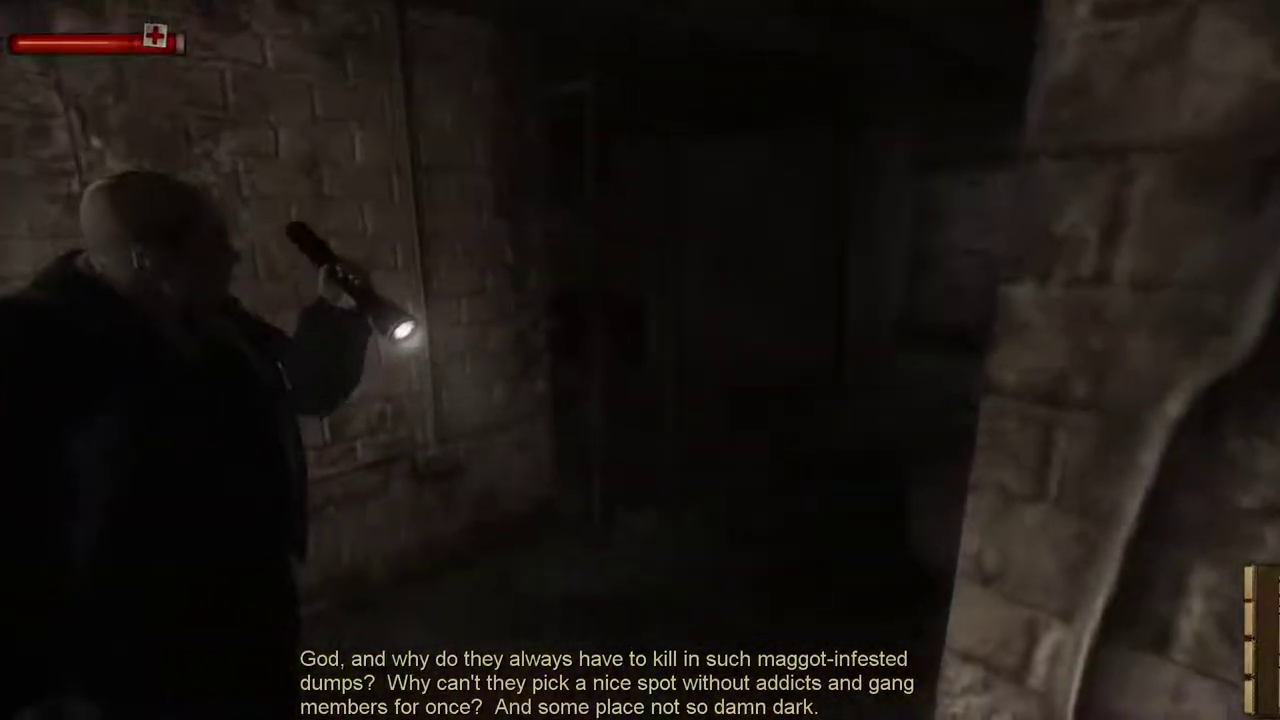
{"action": "key", "text": "w"}
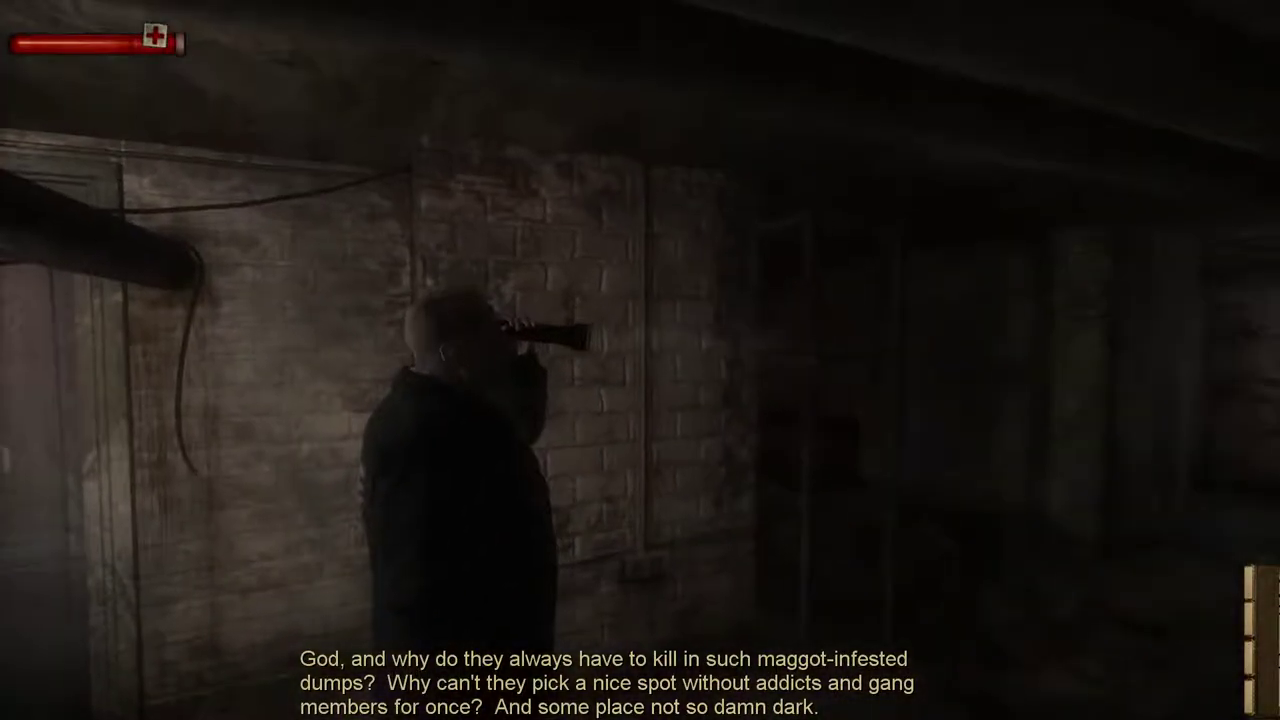
{"action": "key", "text": "w"}
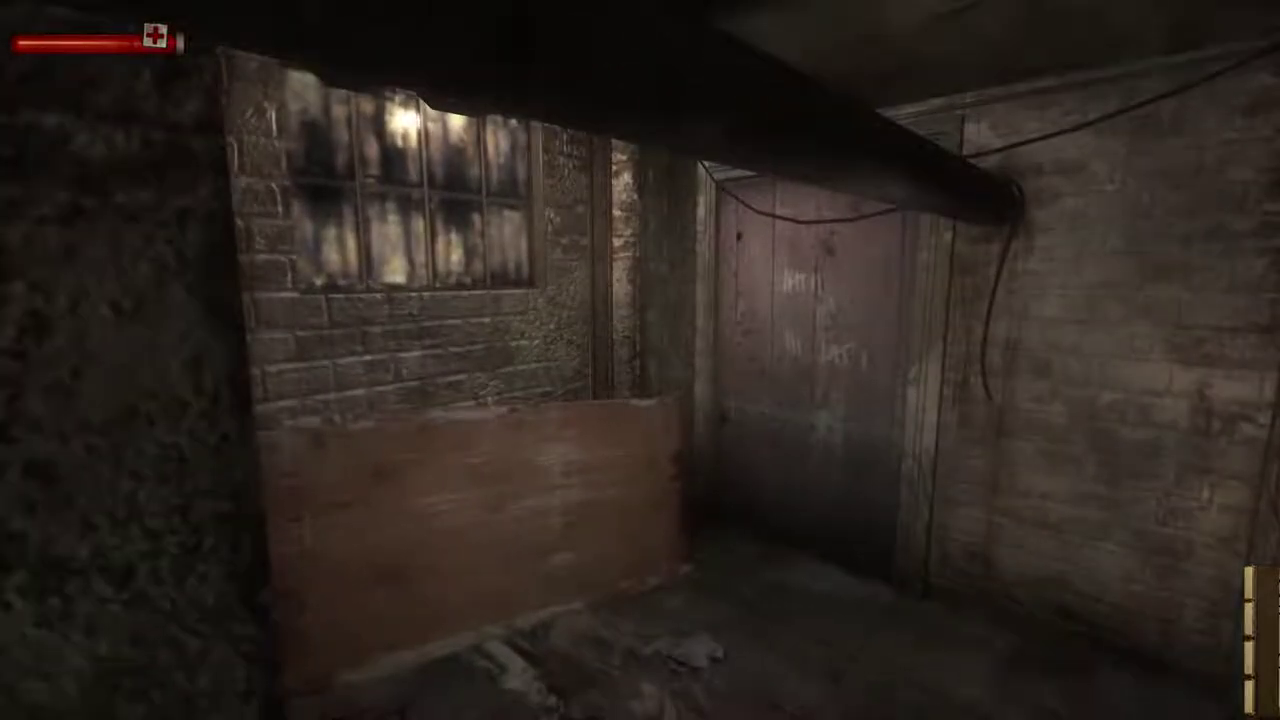
{"action": "key", "text": "w"}
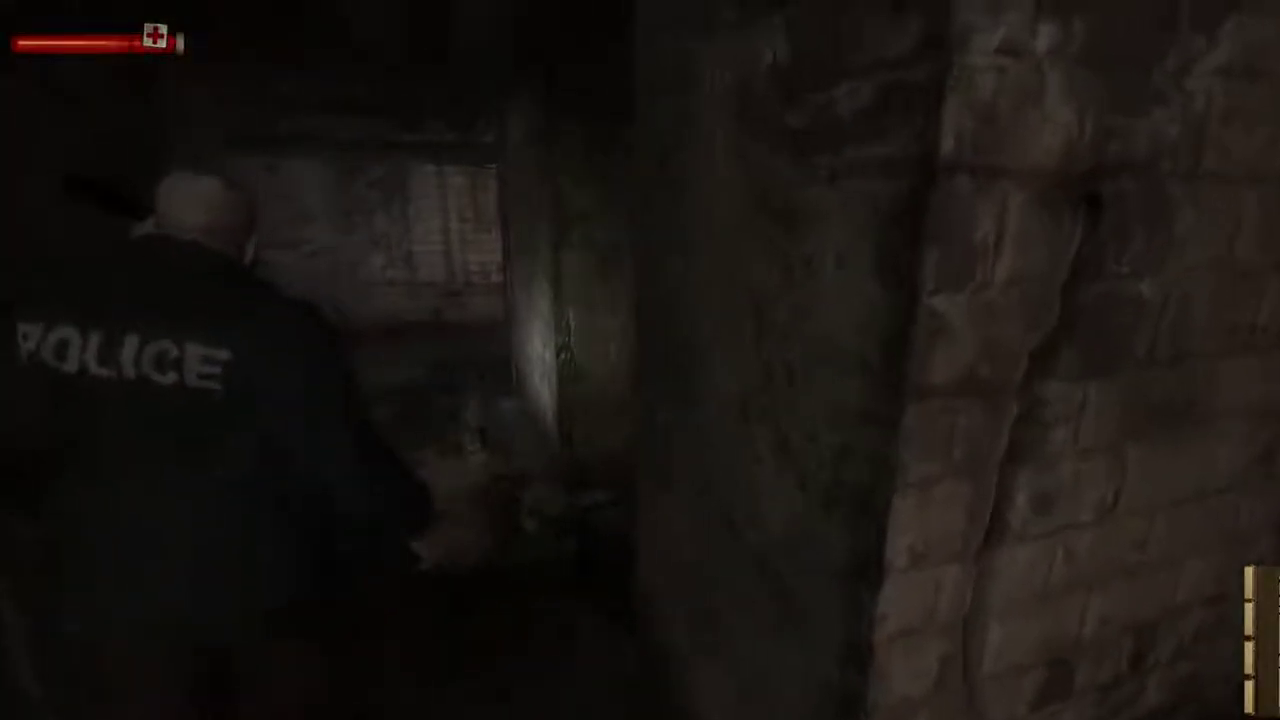
{"action": "key", "text": "w"}
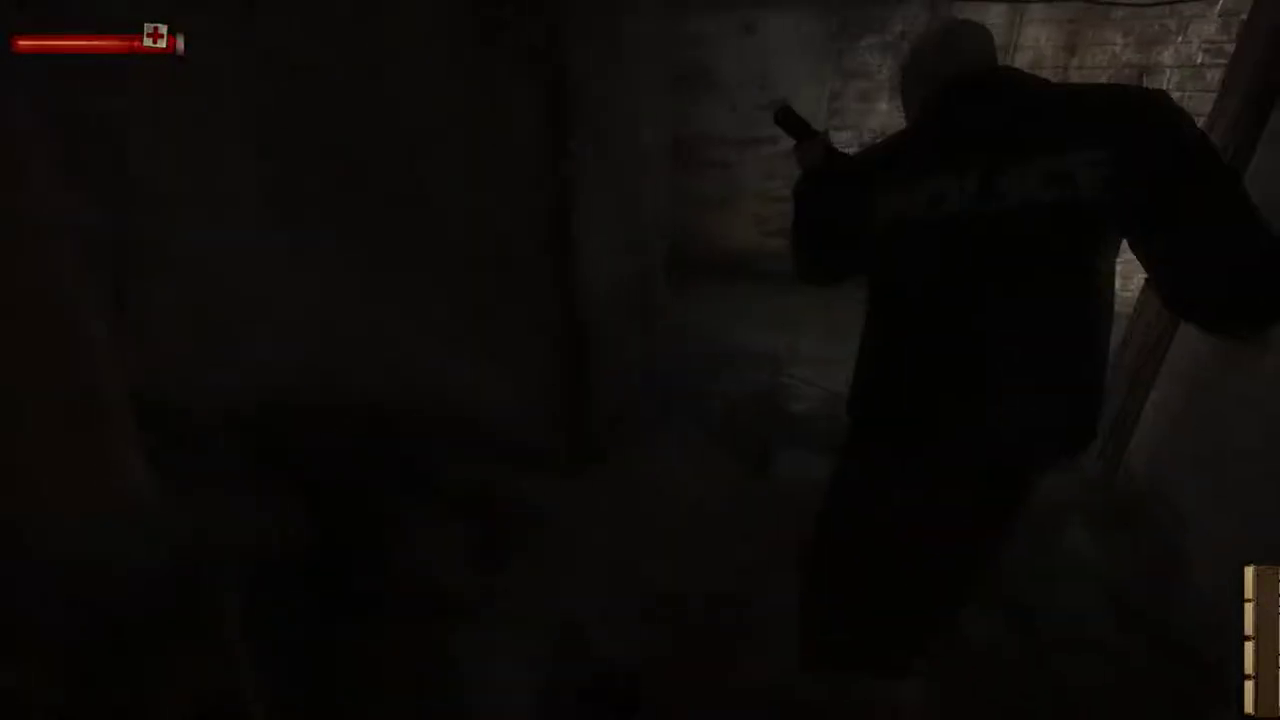
{"action": "key", "text": "w"}
{"action": "key", "text": "w"}
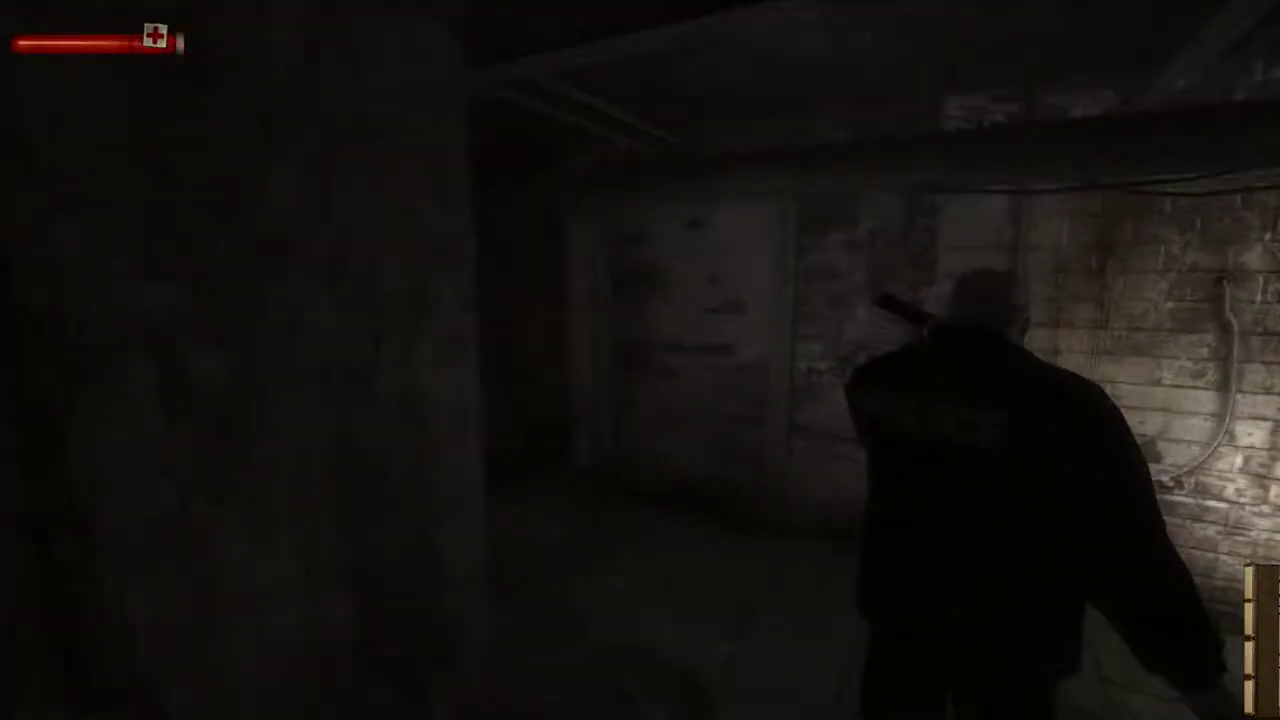
{"action": "key", "text": "w"}
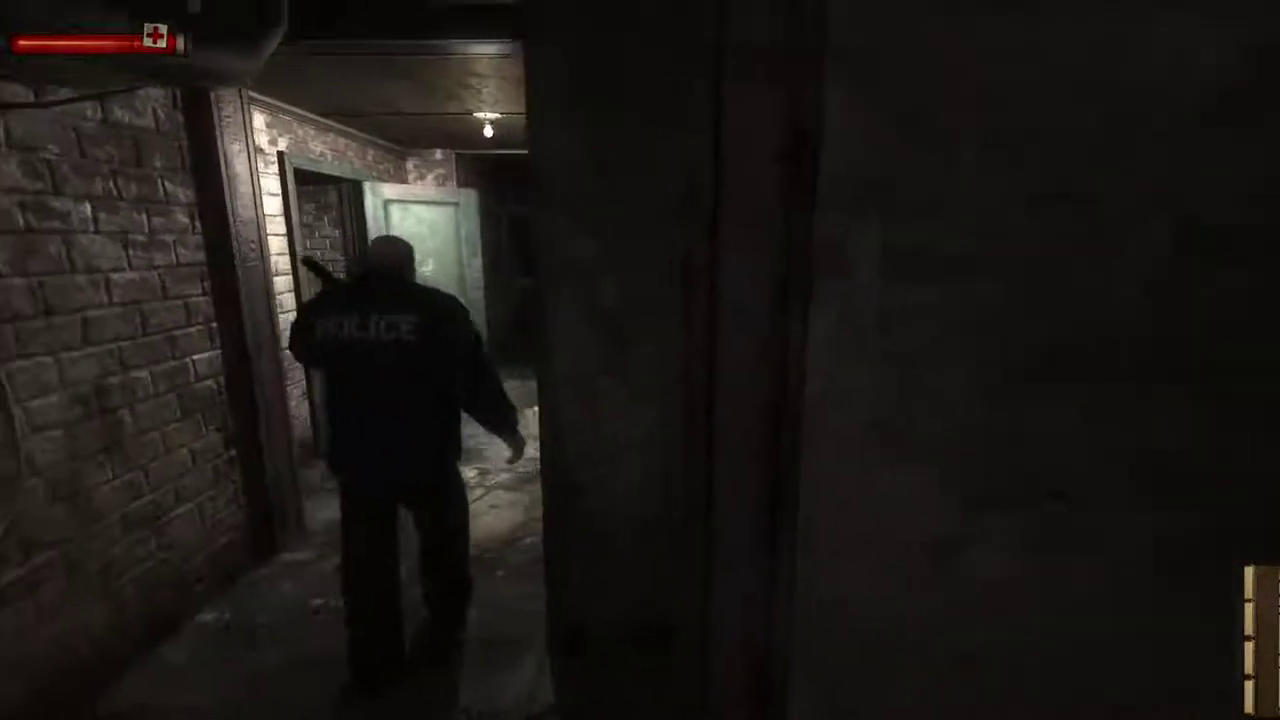
{"action": "key", "text": "w"}
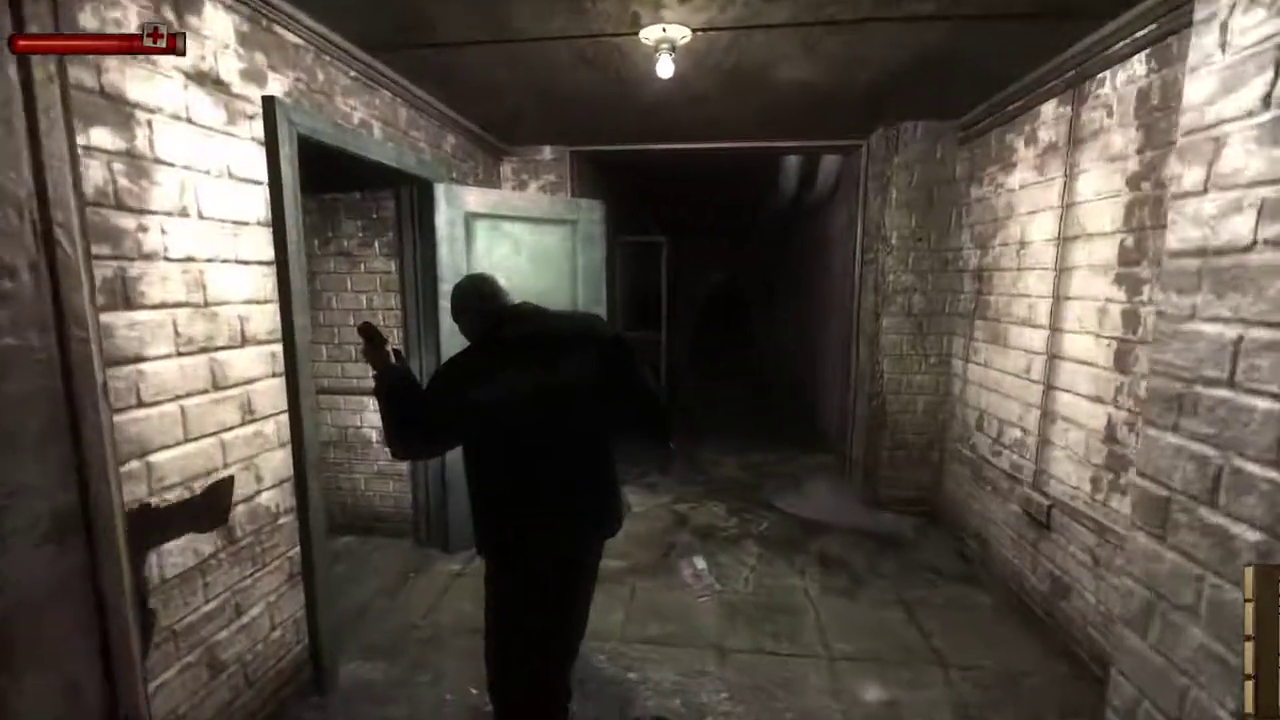
{"action": "key", "text": "w"}
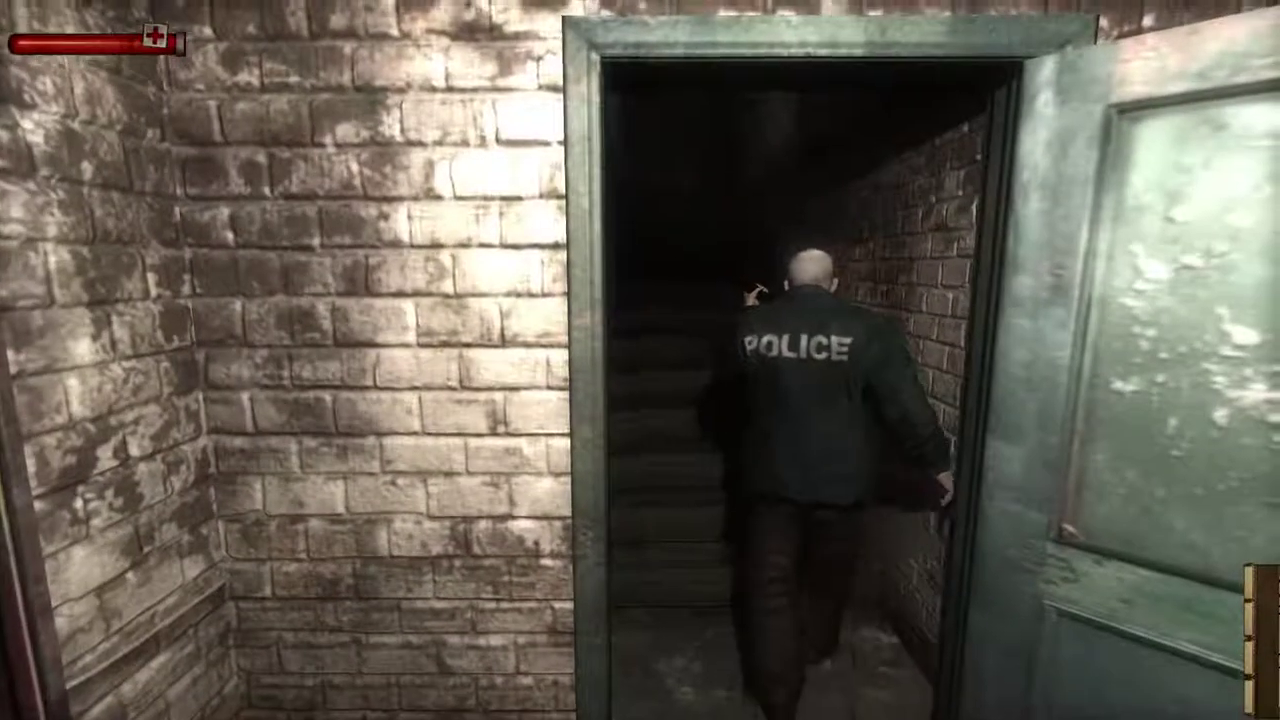
{"action": "key", "text": "w"}
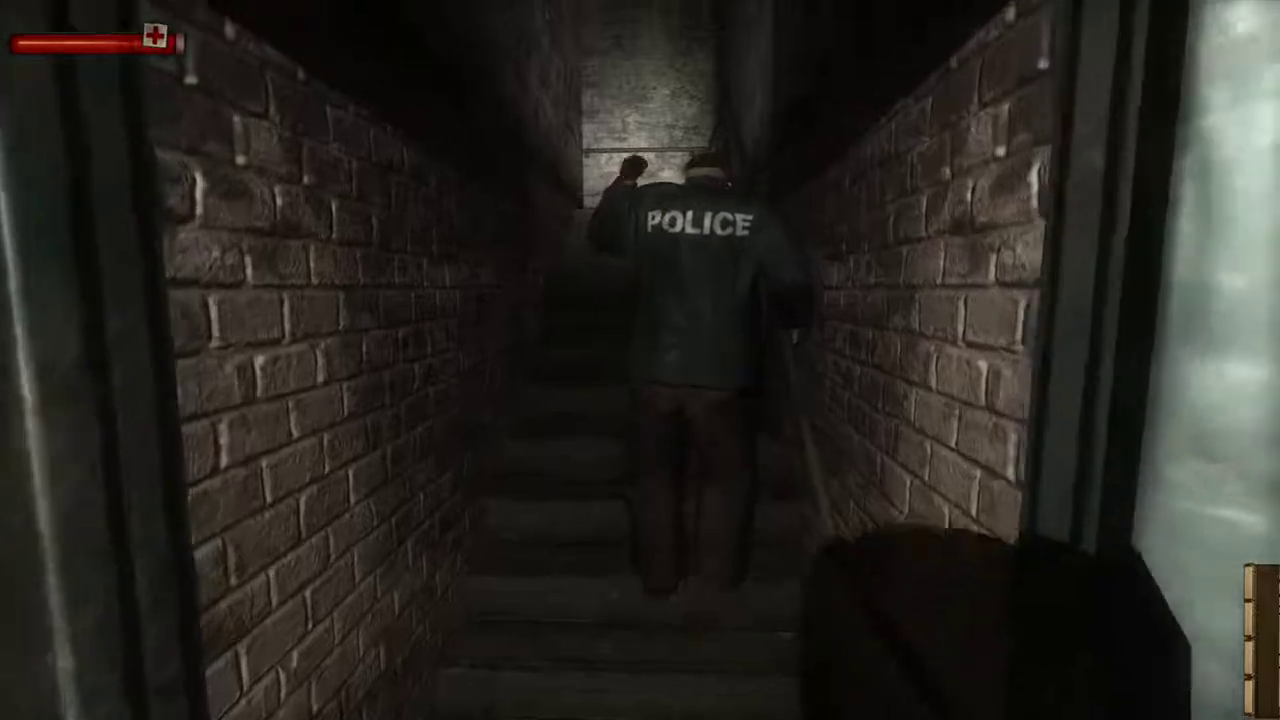
{"action": "key", "text": "w"}
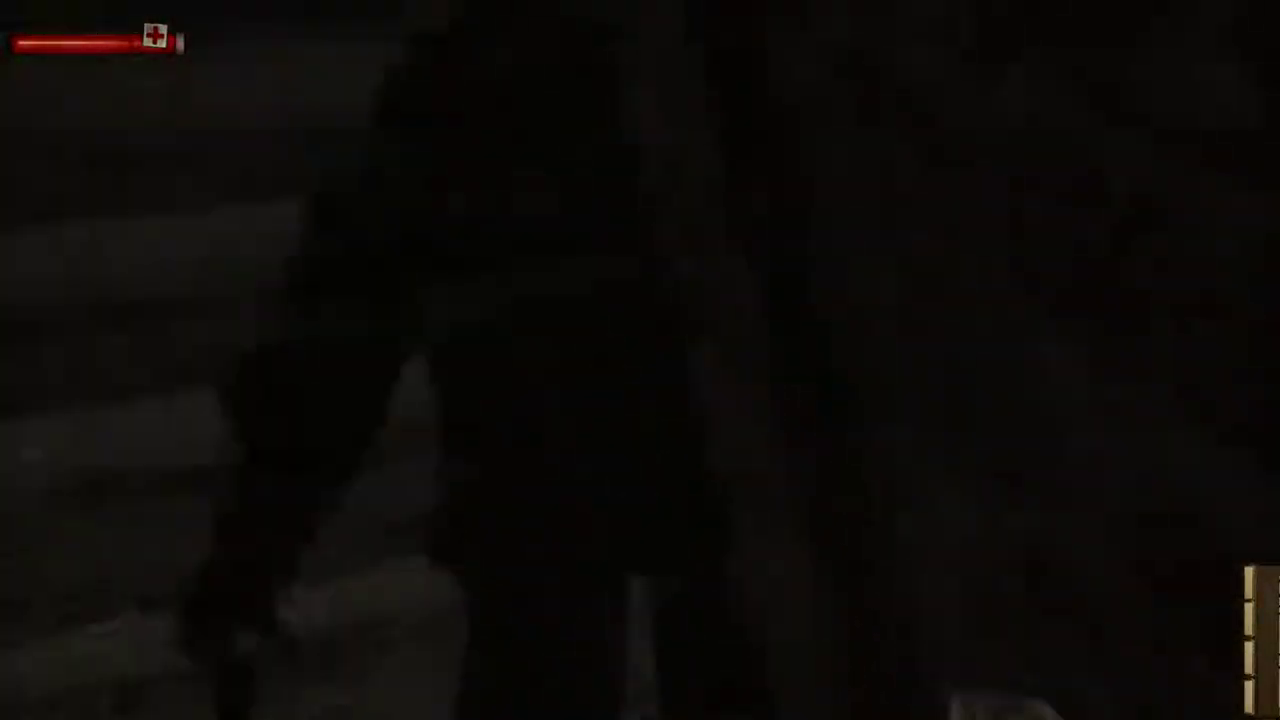
Follow the police officer through the dark brick stairwell into the room beyond
{"action": "key", "text": "w"}
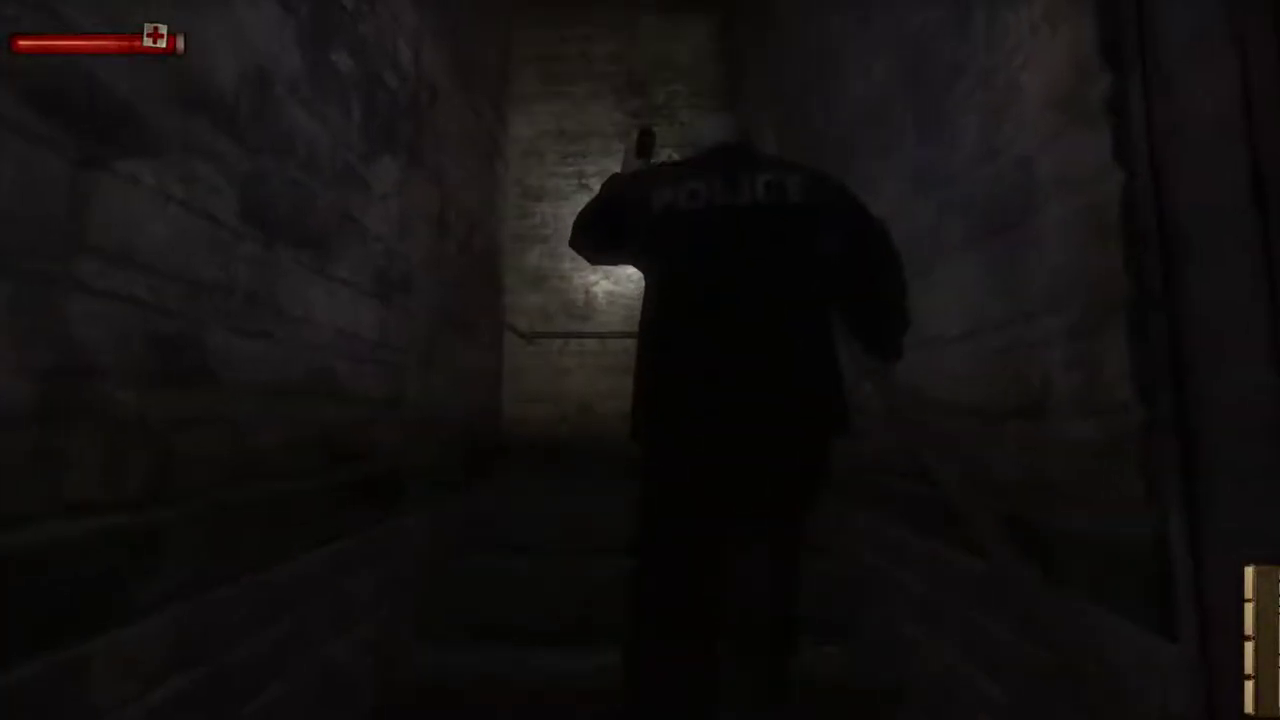
{"action": "key", "text": "w"}
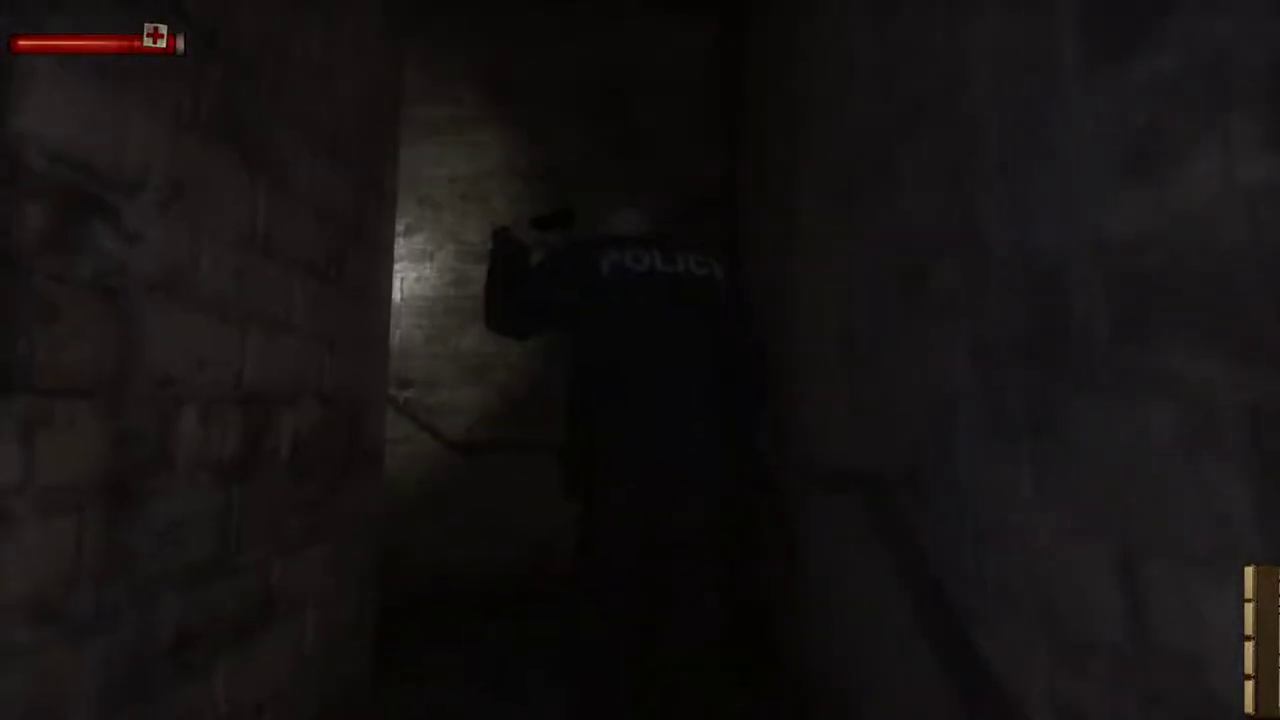
{"action": "key", "text": "w"}
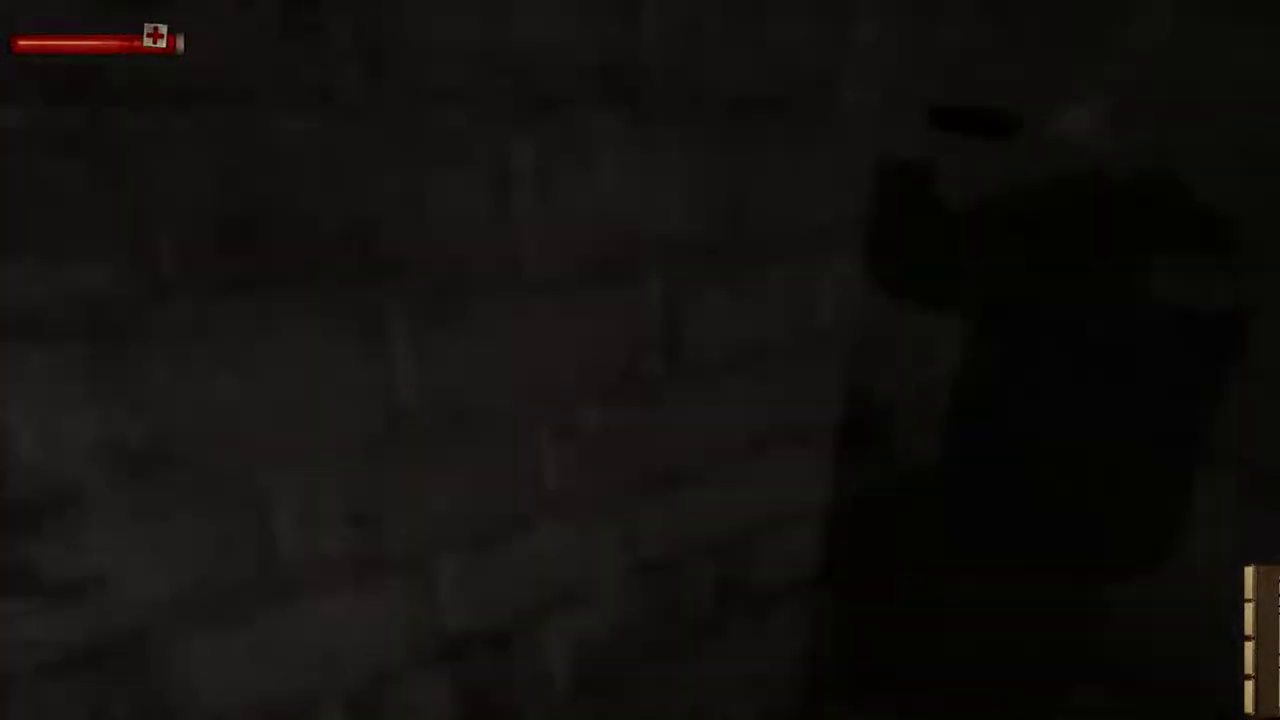
{"action": "key", "text": "w"}
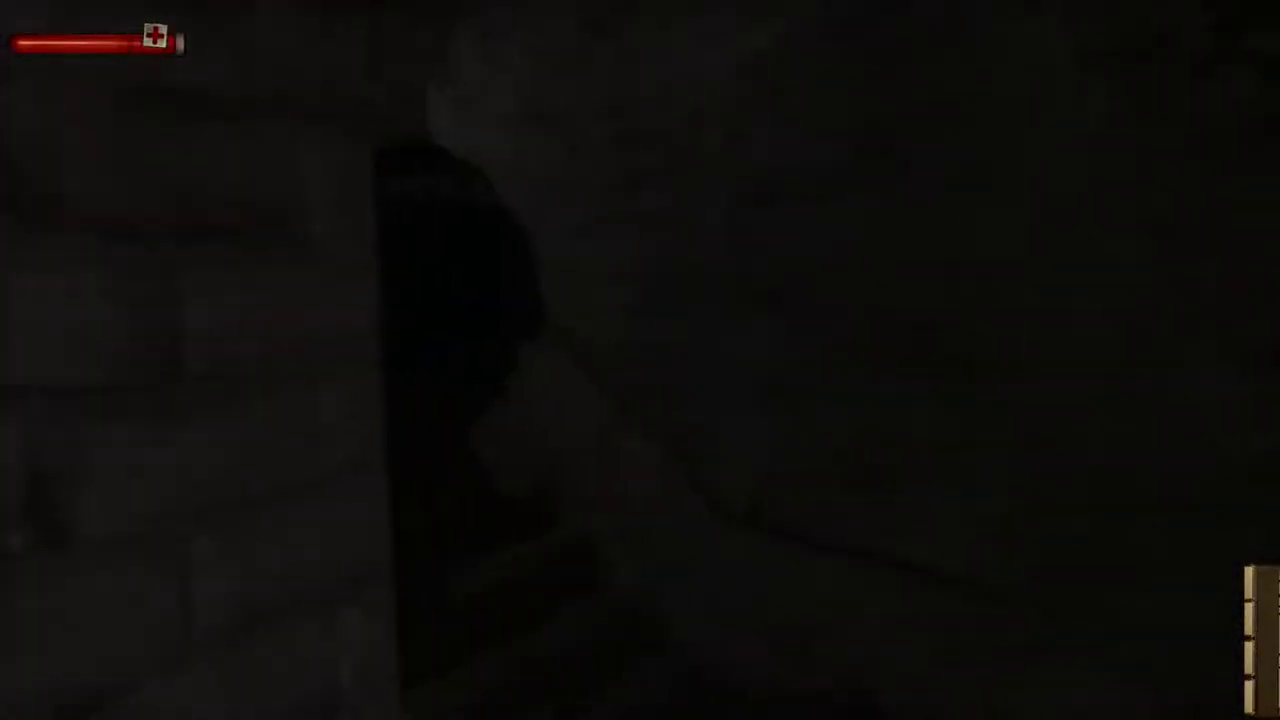
{"action": "key", "text": "w"}
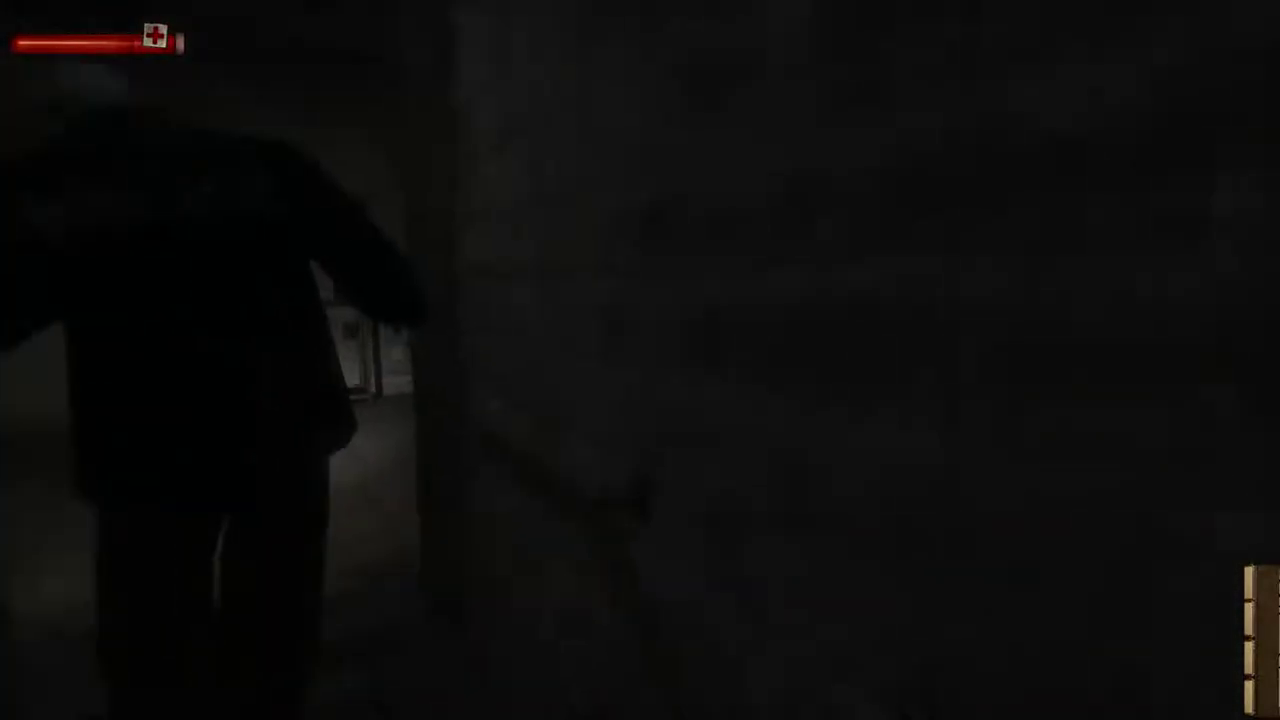
{"action": "key", "text": "w"}
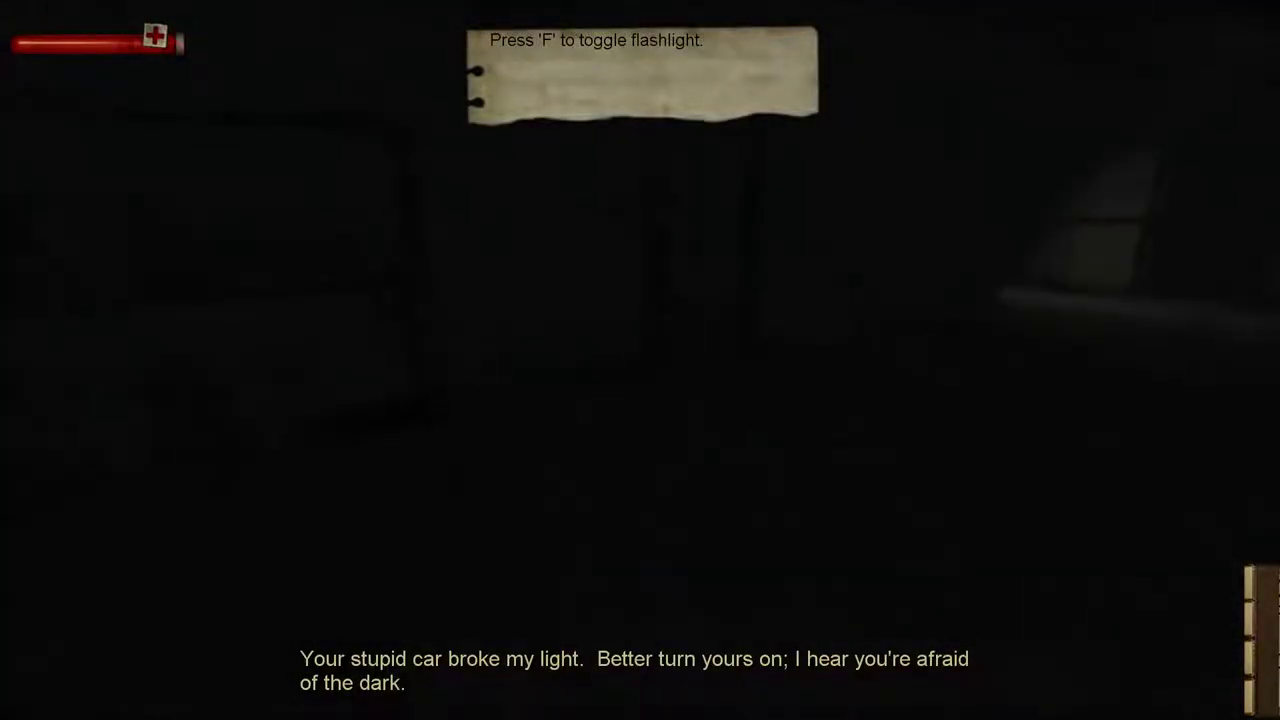
Turn on the flashlight and explore the dark storage rooms with the metal shelving
{"action": "key", "text": "f"}
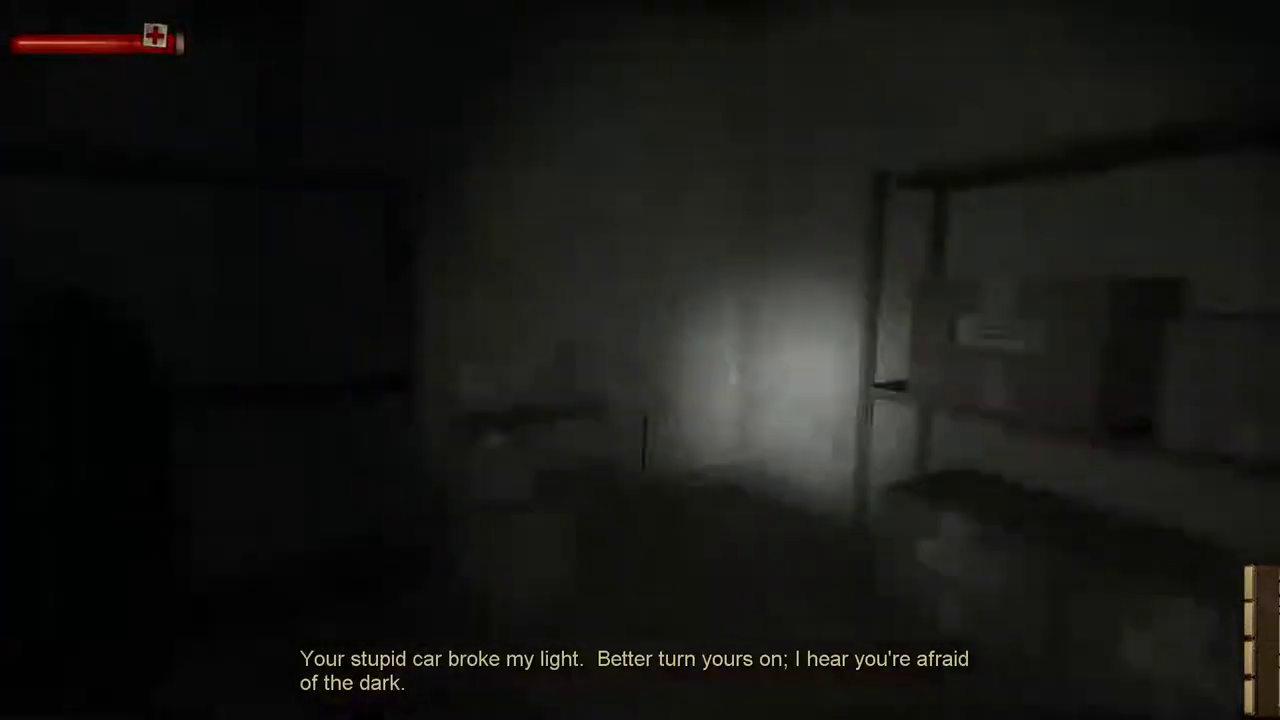
{"action": "key", "text": "w"}
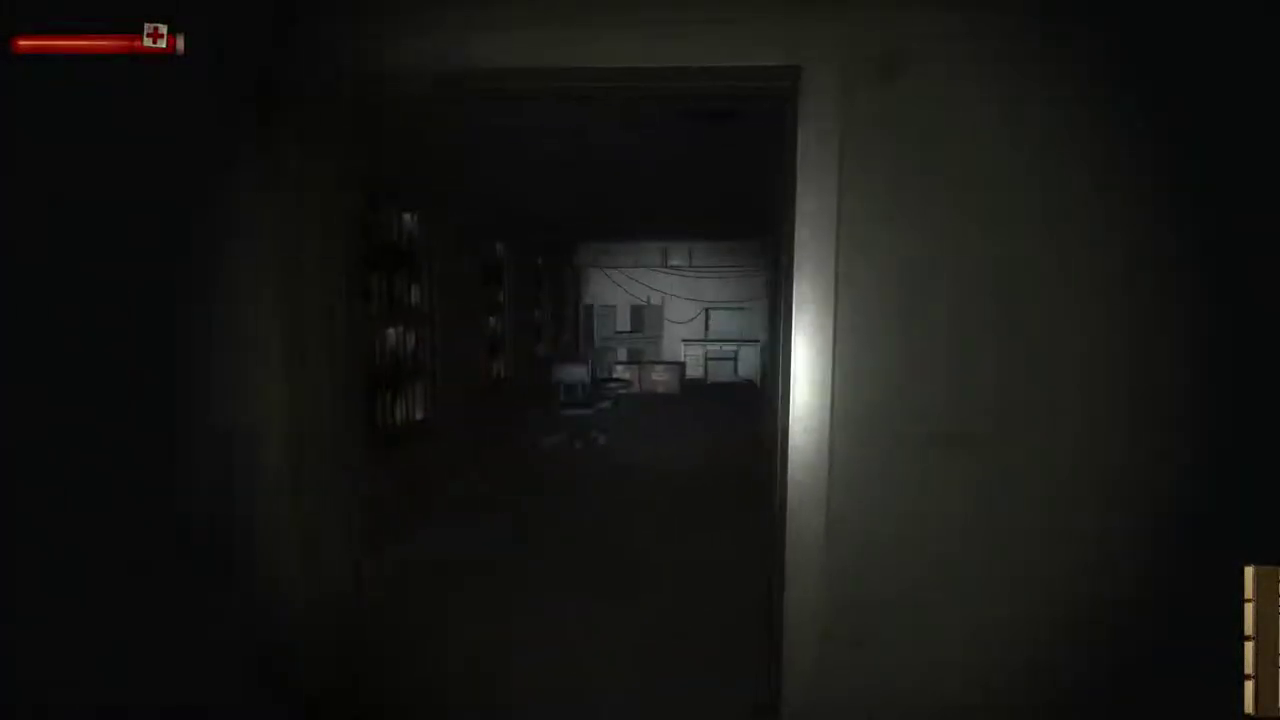
{"action": "key", "text": "w"}
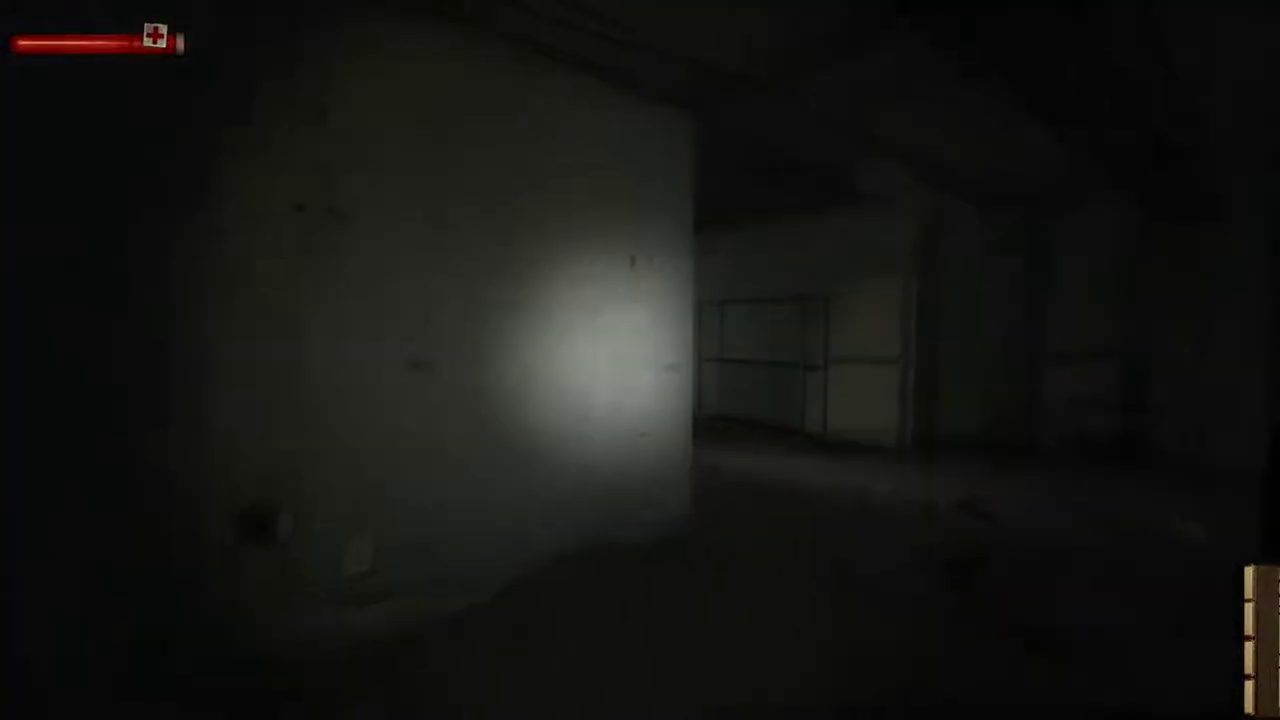
{"action": "key", "text": "w"}
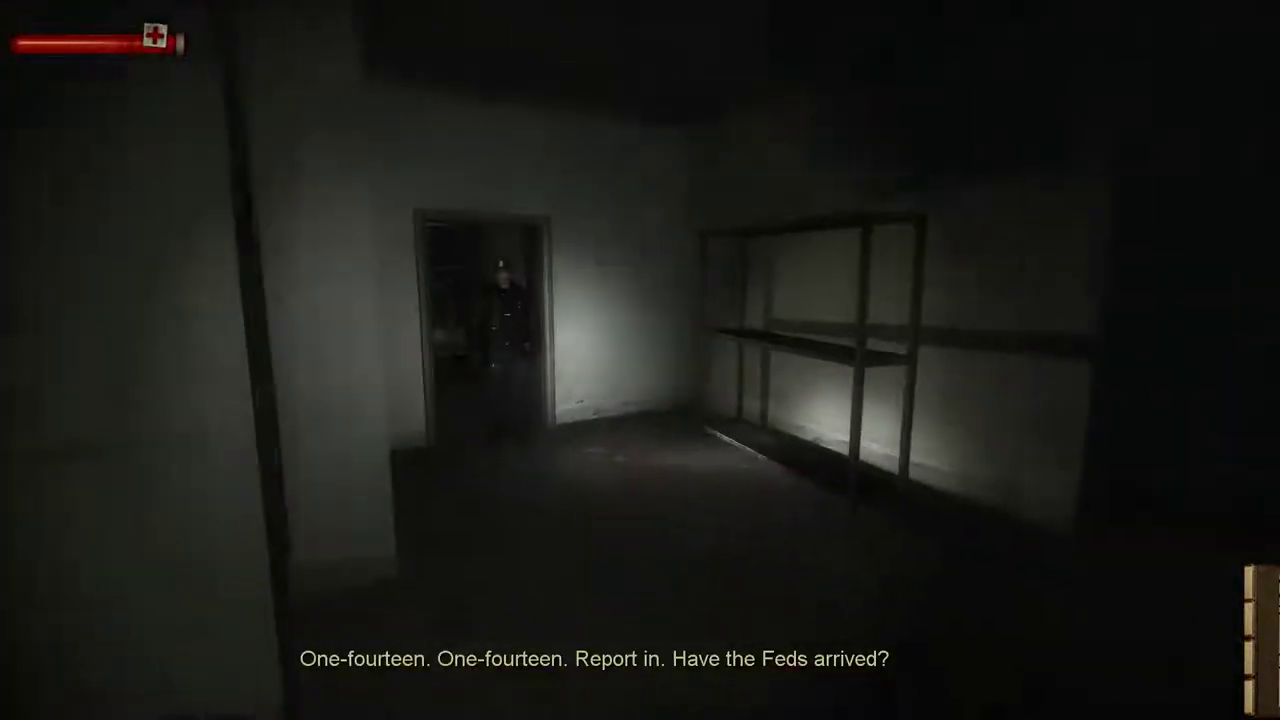
{"action": "key", "text": "w"}
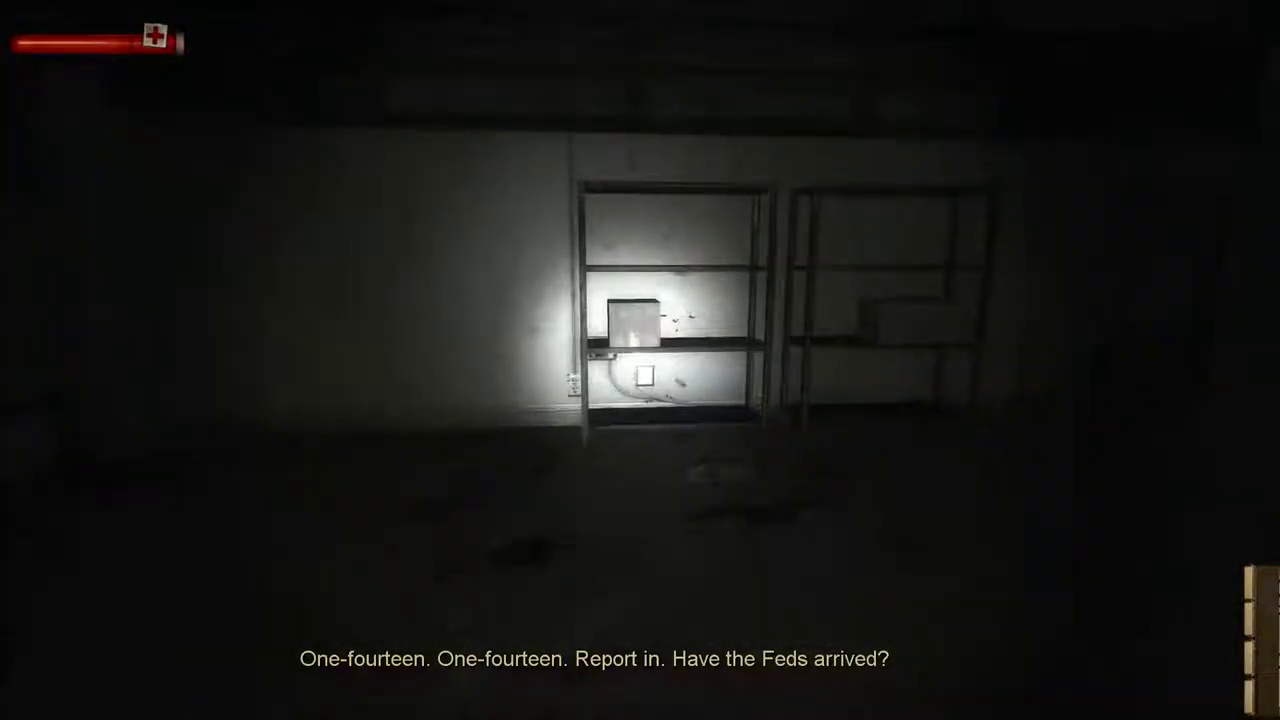
{"action": "left_click_drag", "start_coordinate": [640, 360], "coordinate": [800, 360]}
Pause the game and save progress to the existing quick save slot
{"action": "key", "text": "Escape"}
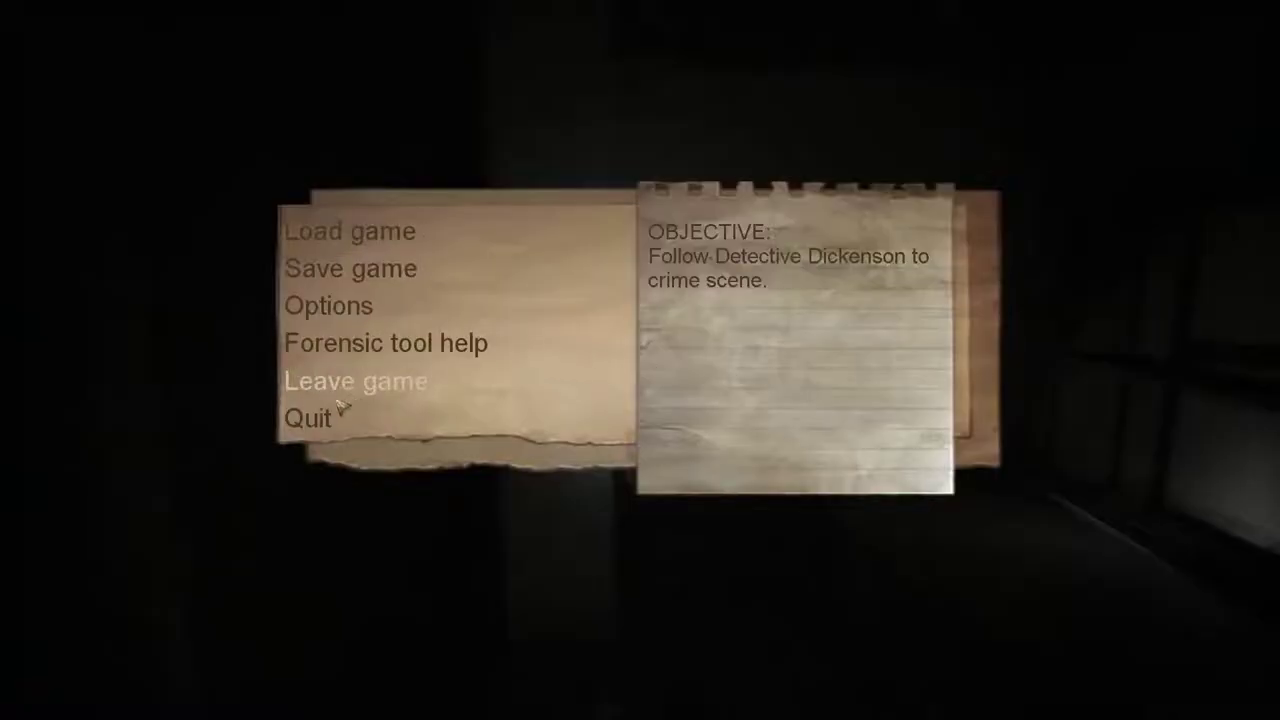
{"action": "left_click", "coordinate": [345, 270]}
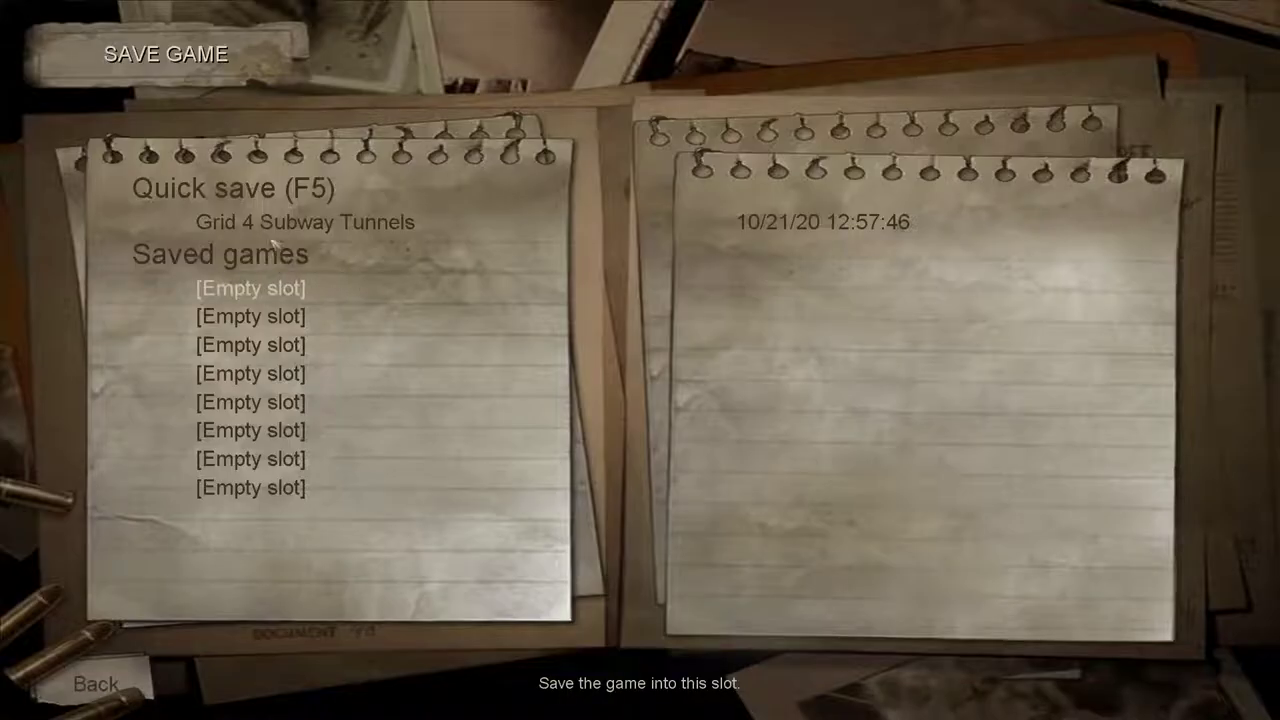
{"action": "left_click", "coordinate": [305, 222]}
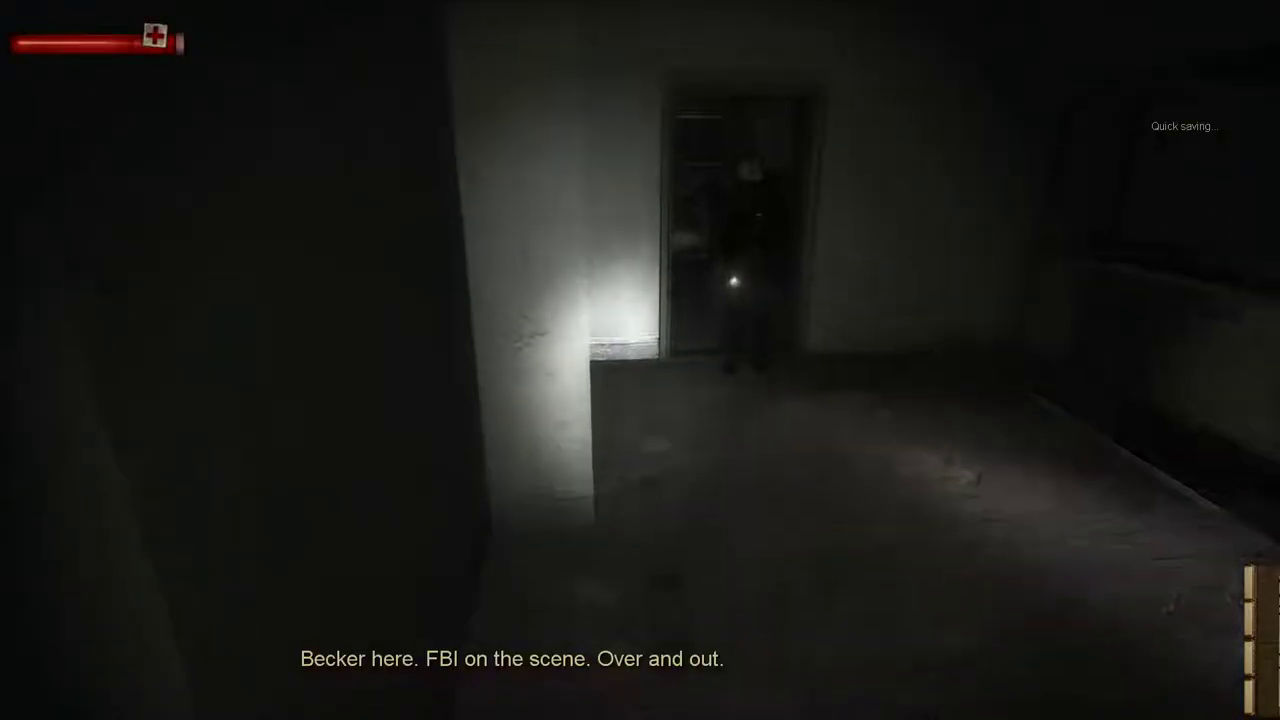
Quit Condemned: Criminal Origins to the desktop
{"action": "key", "text": "Escape"}
{"action": "left_click", "coordinate": [330, 420]}
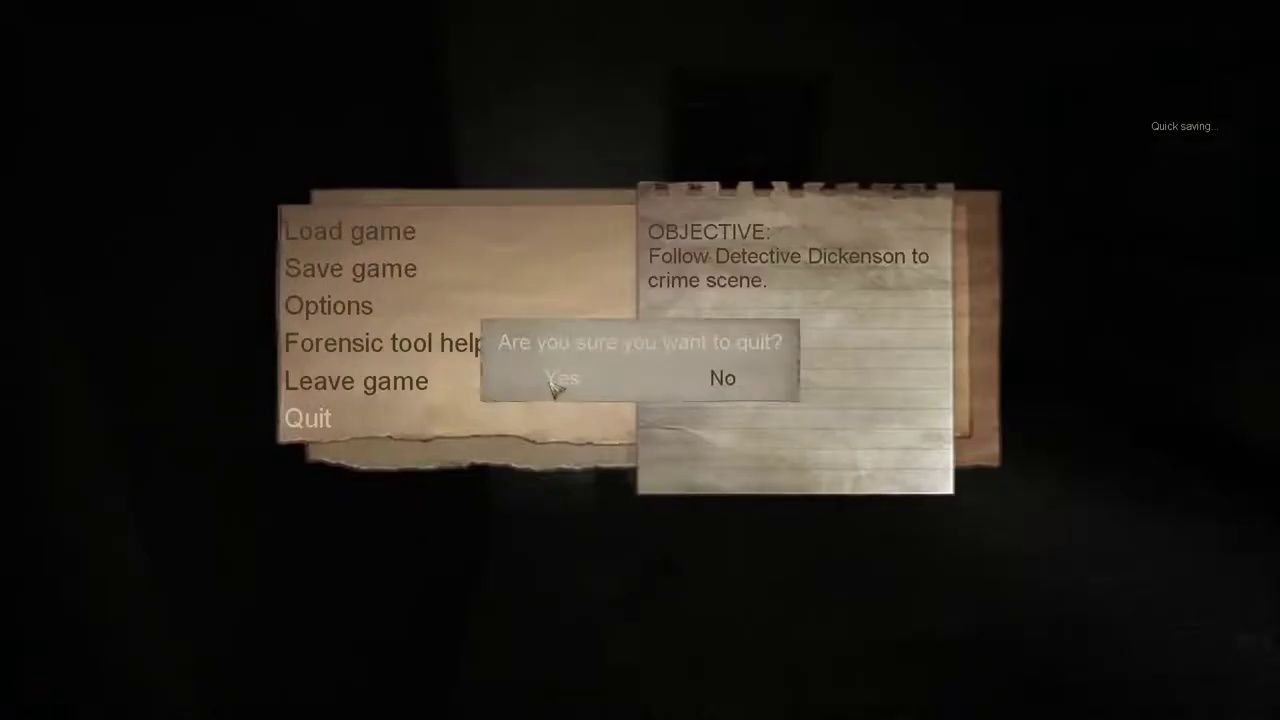
{"action": "left_click", "coordinate": [557, 385]}
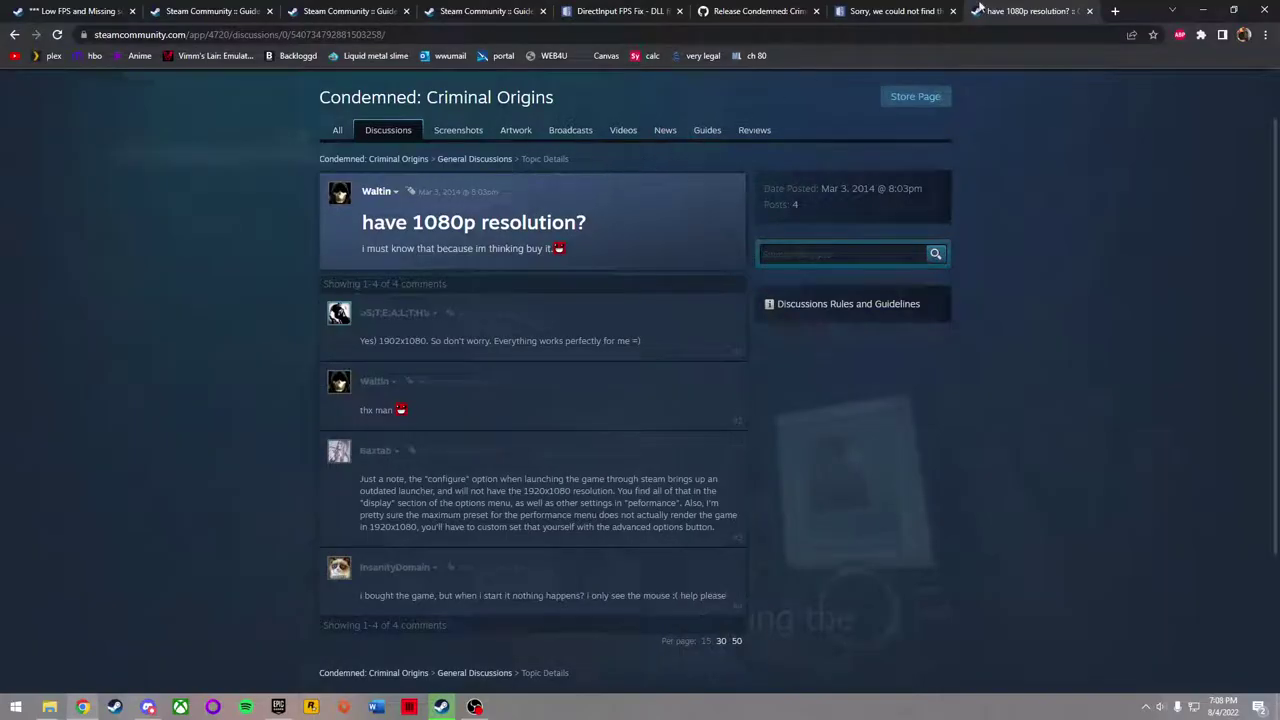
Close the 1080p resolution discussion and review the missing Steam files instructions on the Condemned GitHub release page
{"action": "left_click", "coordinate": [1089, 11]}
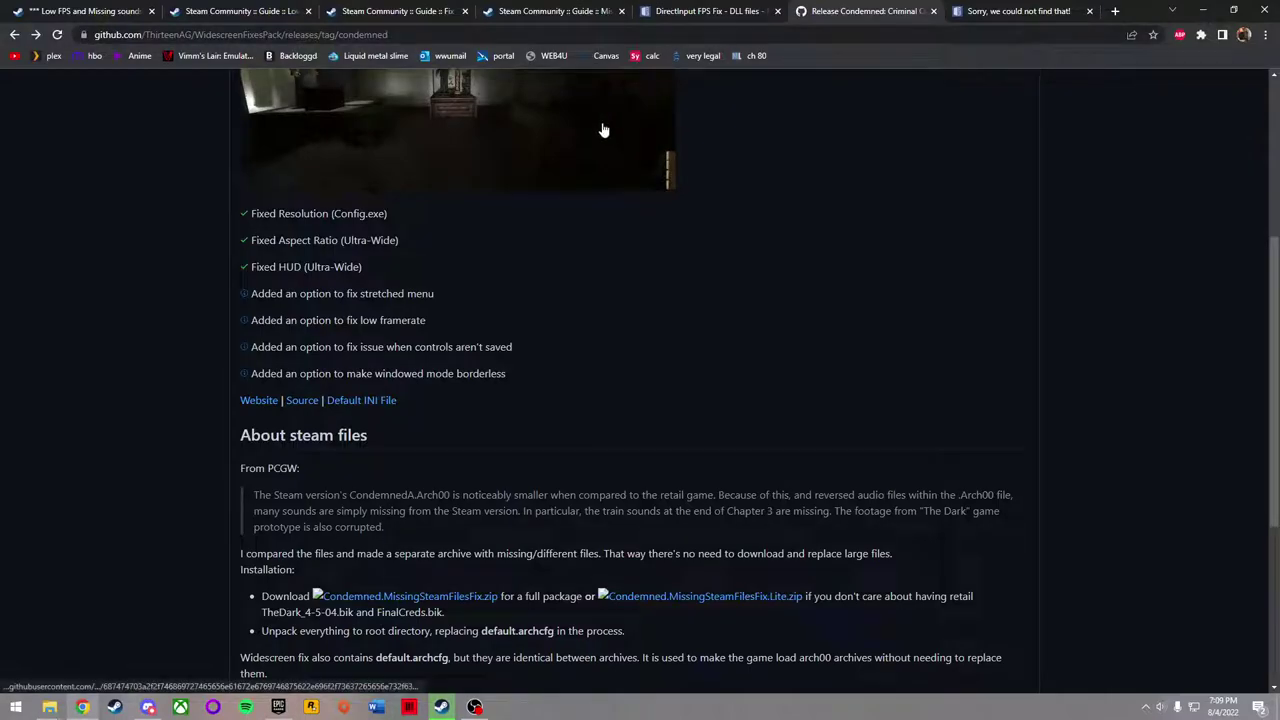
{"action": "scroll", "coordinate": [508, 390], "scroll_direction": "down", "scroll_amount": 1}
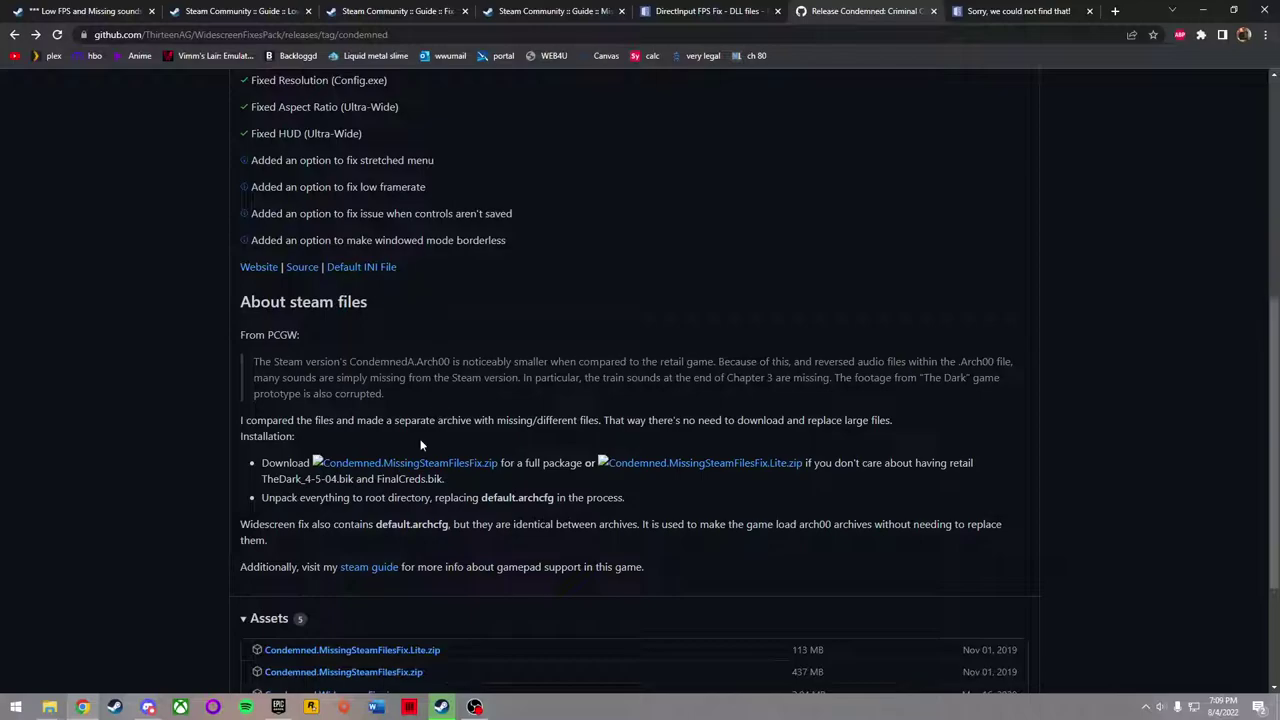
{"action": "scroll", "coordinate": [385, 600], "scroll_direction": "up", "scroll_amount": 1}
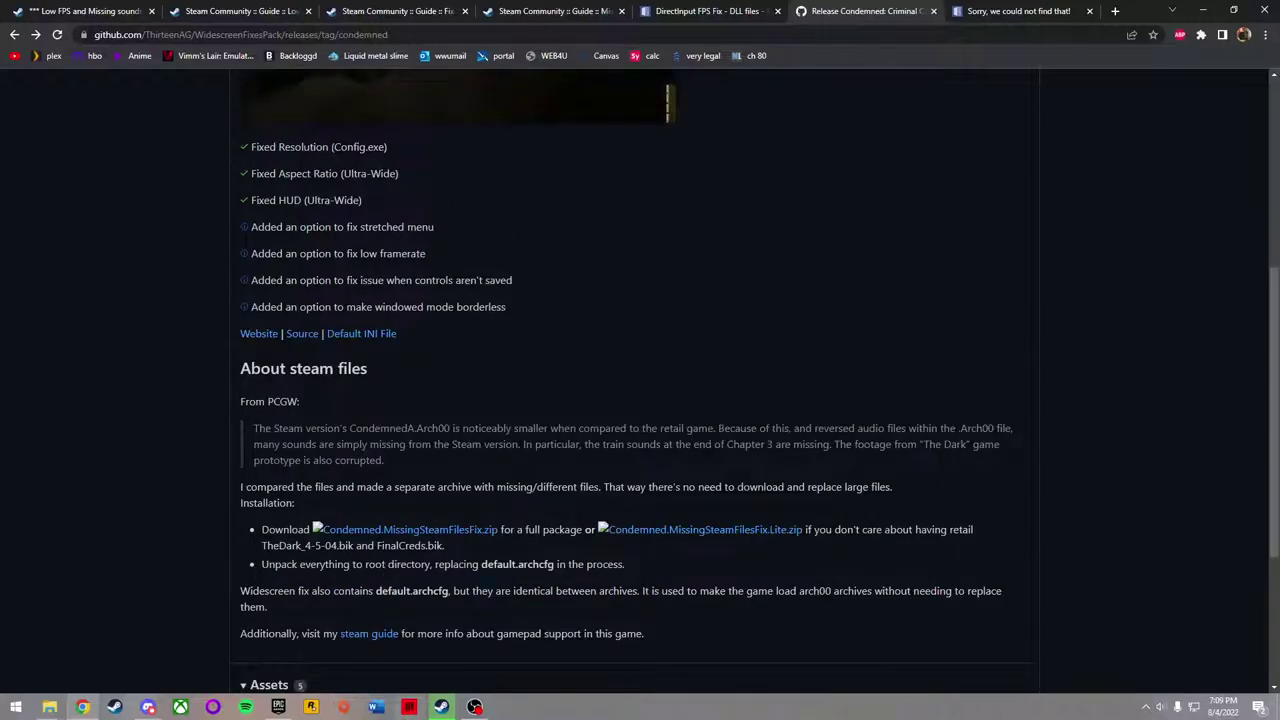
Switch to File Explorer and open the Game folder inside Condemned.MissingSteamFilesFix in the game's install directory
{"action": "left_click", "coordinate": [52, 708]}
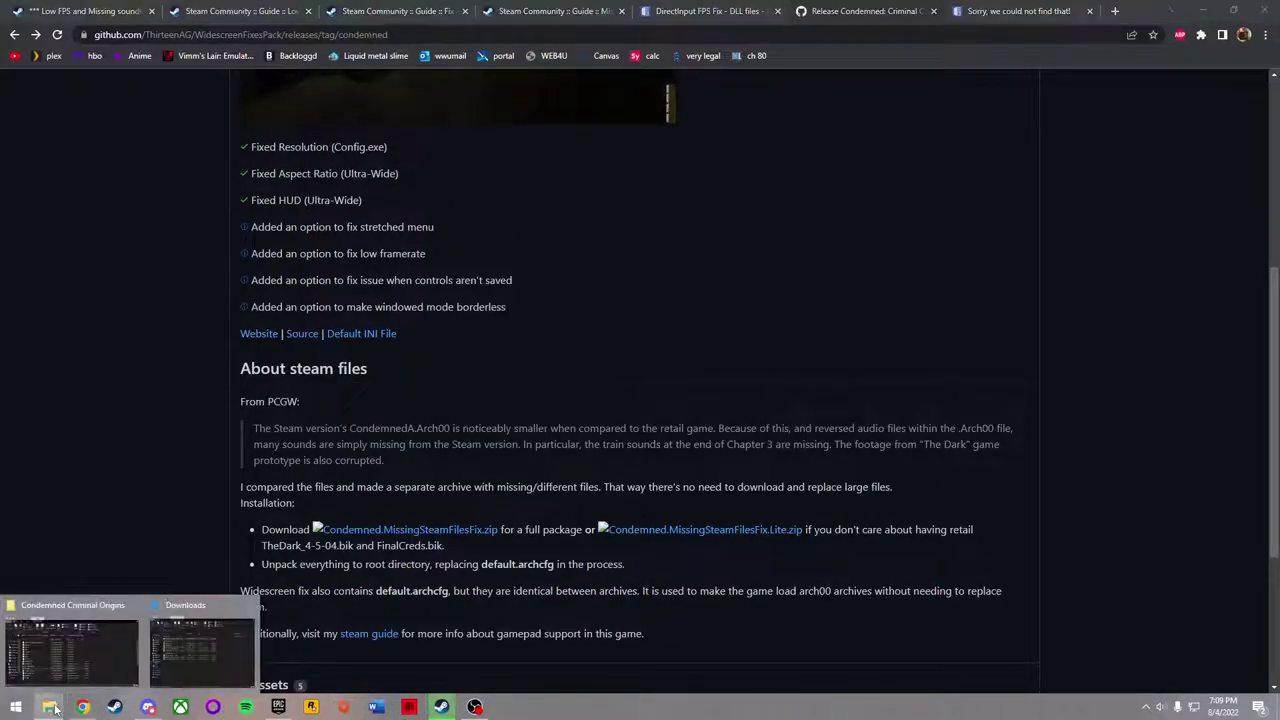
{"action": "left_click", "coordinate": [14, 643]}
{"action": "left_click", "coordinate": [491, 500]}
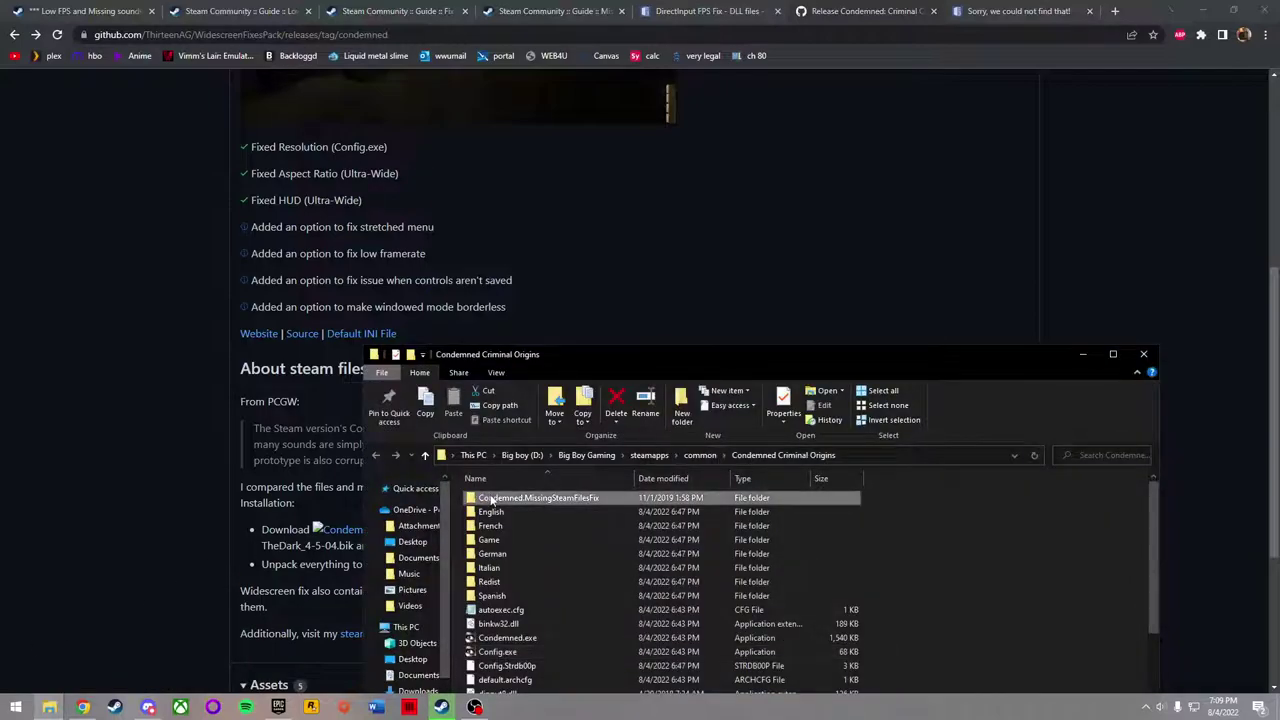
{"action": "double_click", "coordinate": [491, 500]}
{"action": "double_click", "coordinate": [491, 500]}
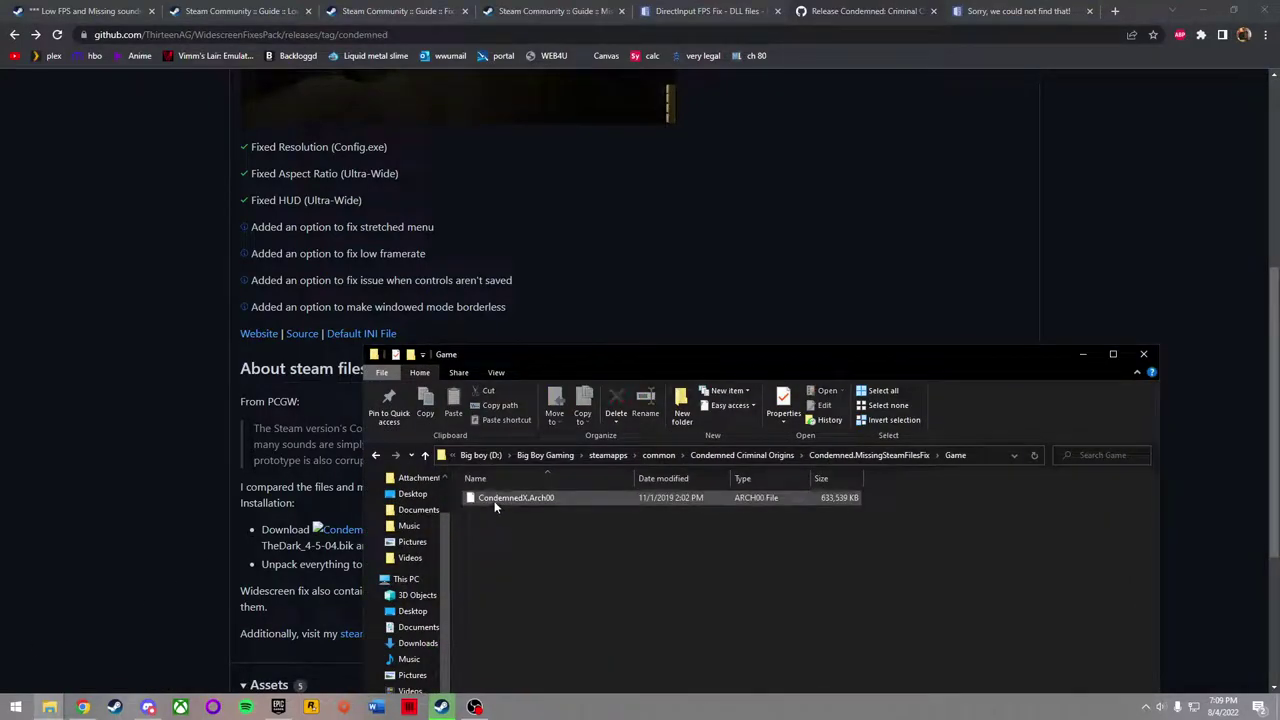
Try to open CondemnedX.Arch00 in a text editor, keeping that app as the default for .Arch00 files
{"action": "double_click", "coordinate": [494, 507]}
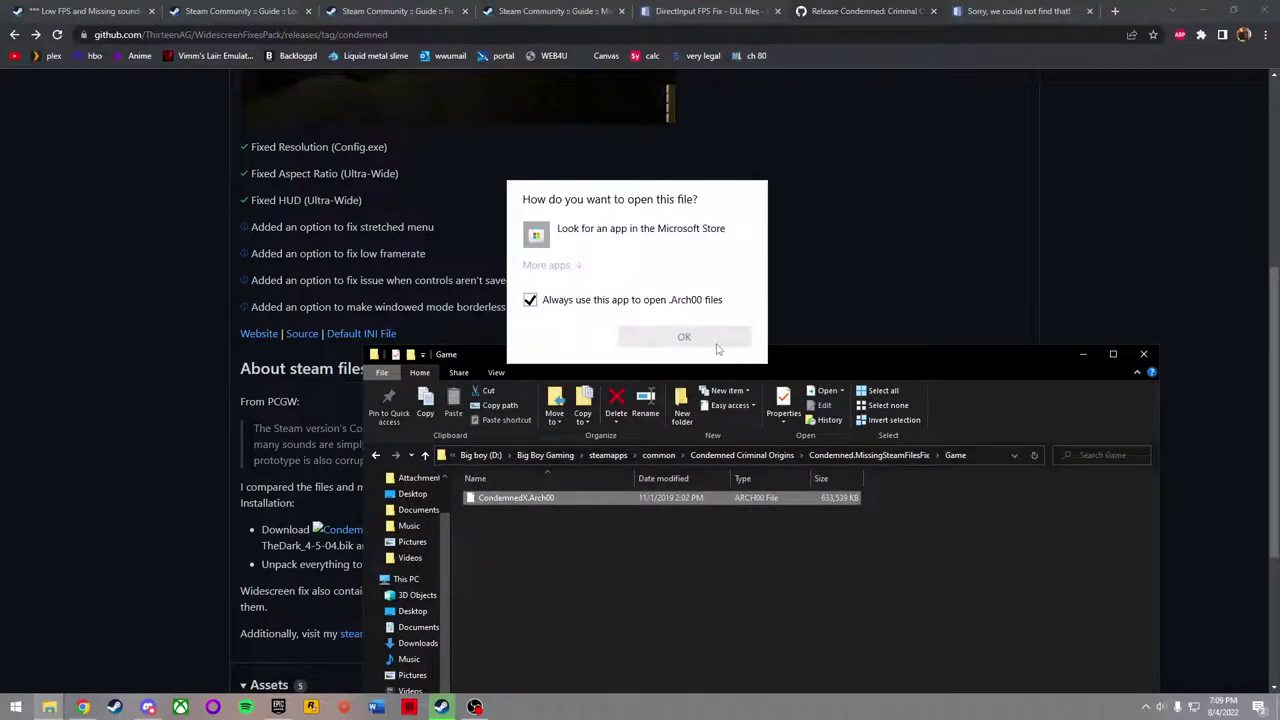
{"action": "left_click", "coordinate": [577, 266]}
{"action": "scroll", "coordinate": [577, 310], "scroll_direction": "down", "scroll_amount": 5}
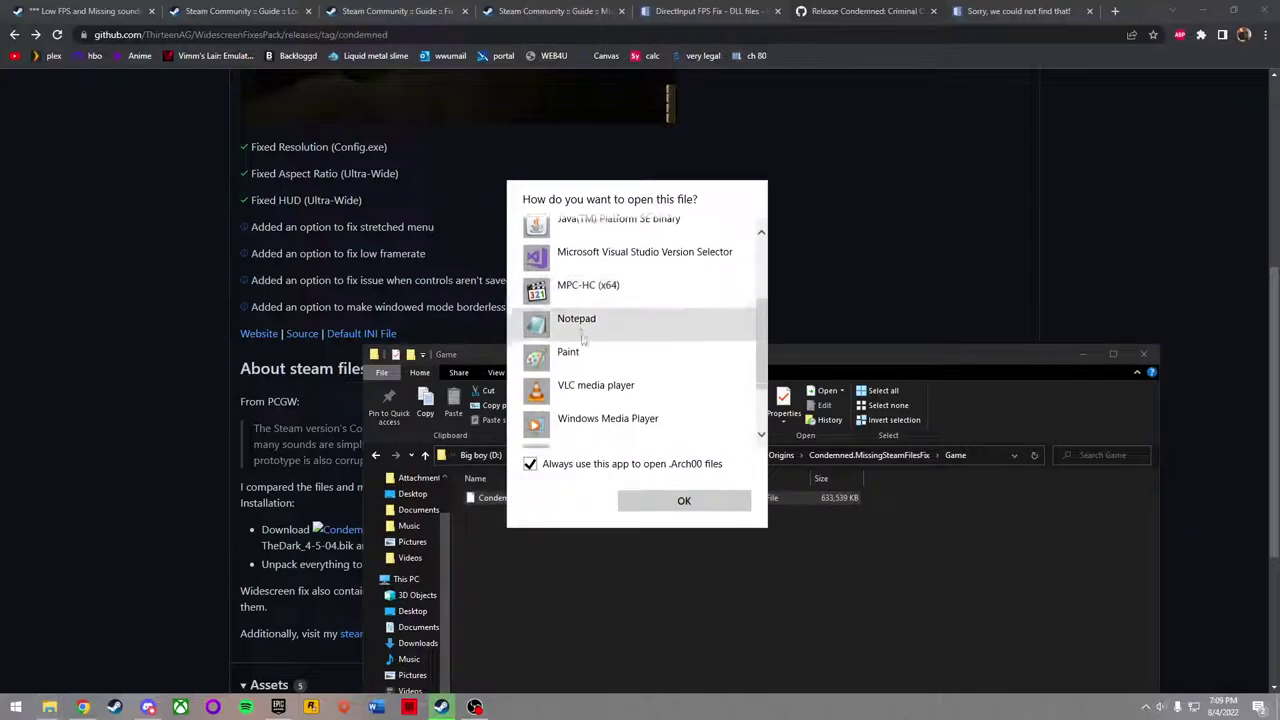
{"action": "left_click", "coordinate": [600, 395]}
{"action": "left_click", "coordinate": [651, 497]}
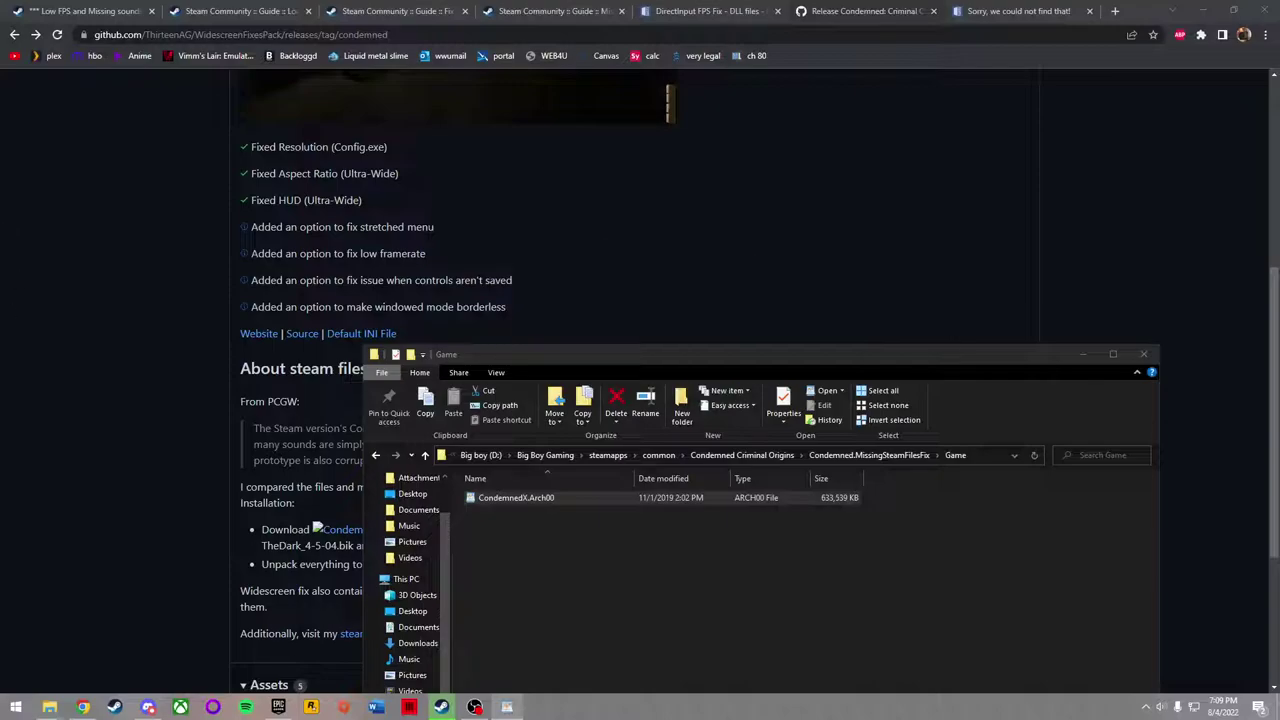
{"action": "left_click", "coordinate": [516, 497]}
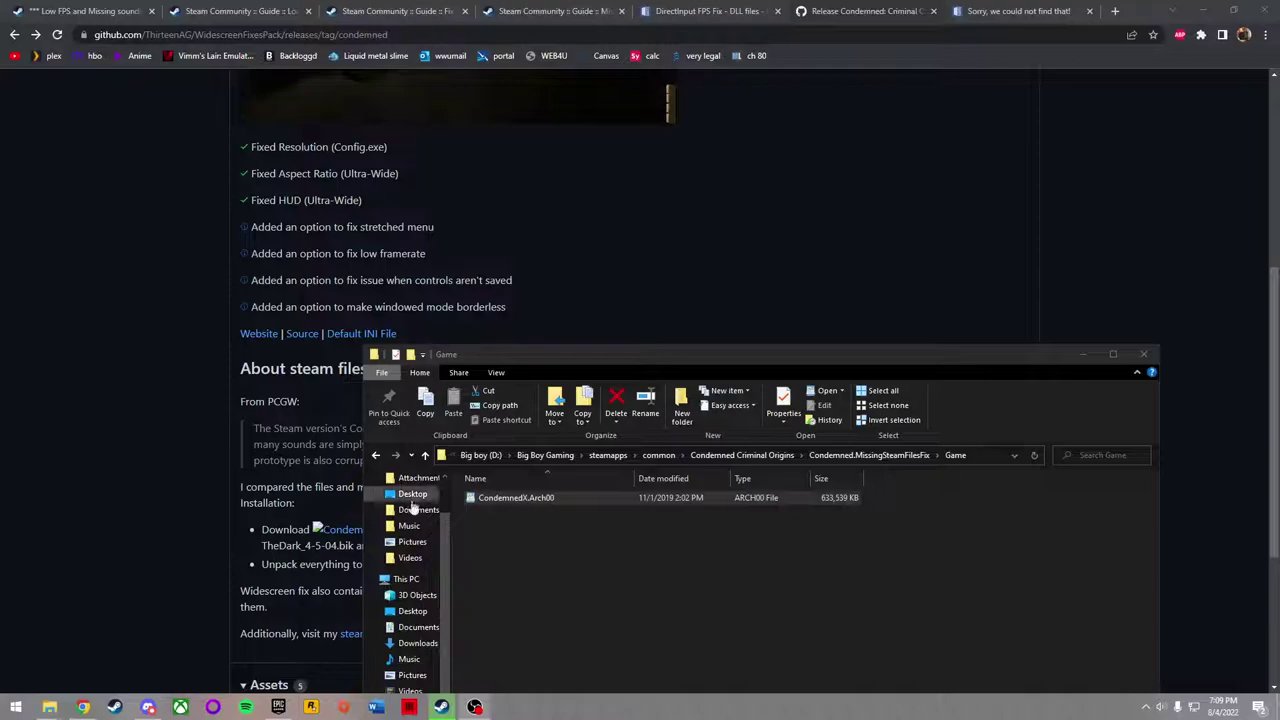
Return to the Condemned Criminal Origins folder and move its window aside to review the release page's installation notes and assets
{"action": "left_click", "coordinate": [377, 455]}
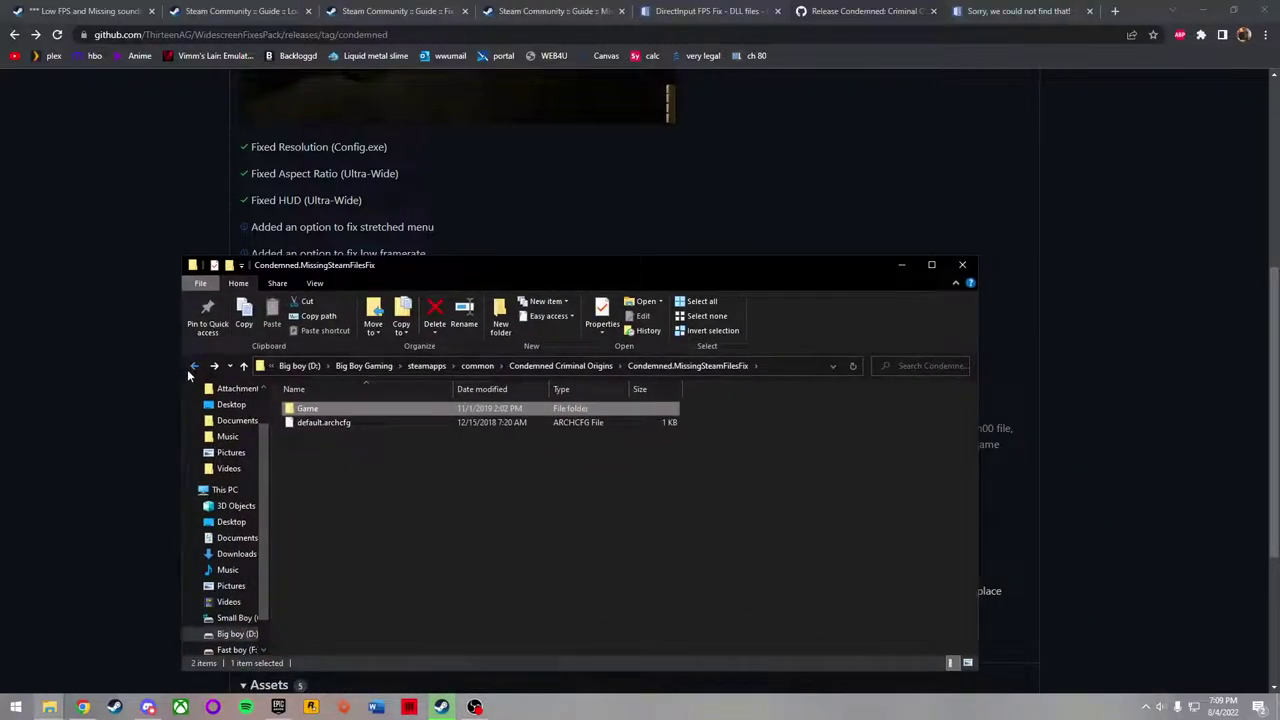
{"action": "left_click", "coordinate": [192, 366]}
{"action": "scroll", "coordinate": [77, 373], "scroll_direction": "down", "scroll_amount": 3}
{"action": "scroll", "coordinate": [70, 355], "scroll_direction": "up", "scroll_amount": 1}
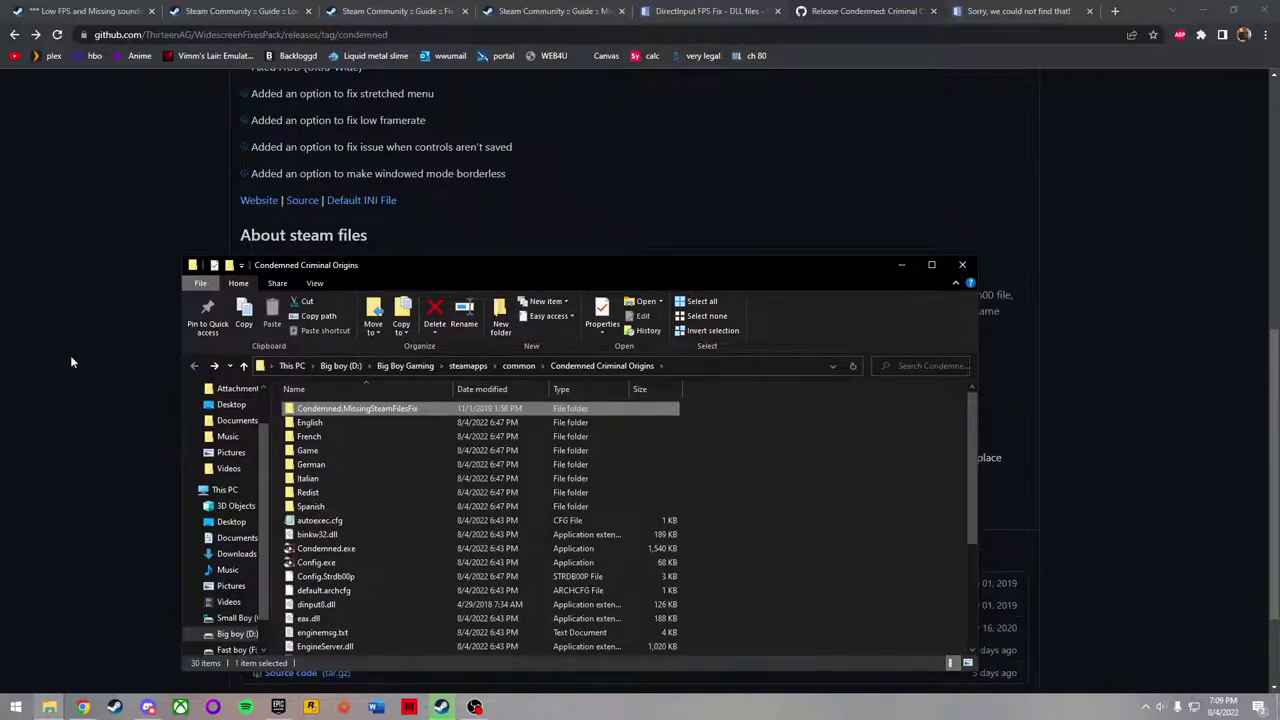
{"action": "left_click_drag", "start_coordinate": [366, 278], "coordinate": [1069, 235]}
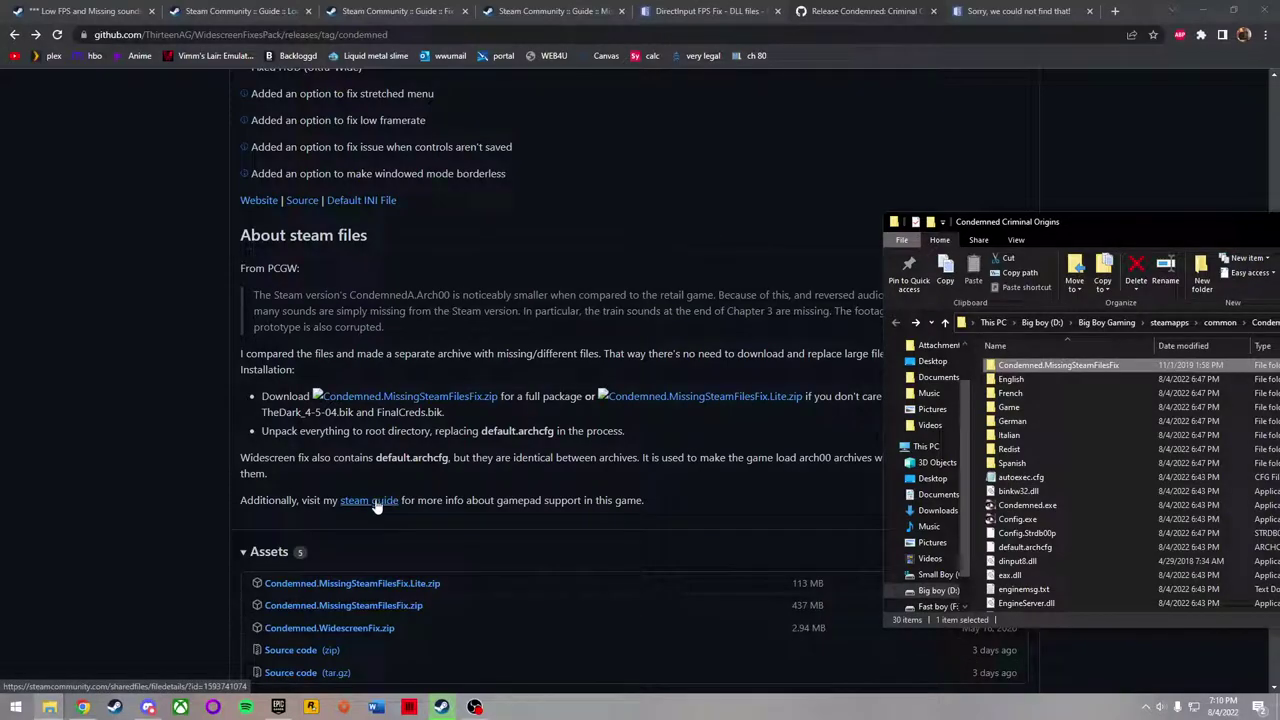
{"action": "scroll", "coordinate": [375, 507], "scroll_direction": "down", "scroll_amount": 3}
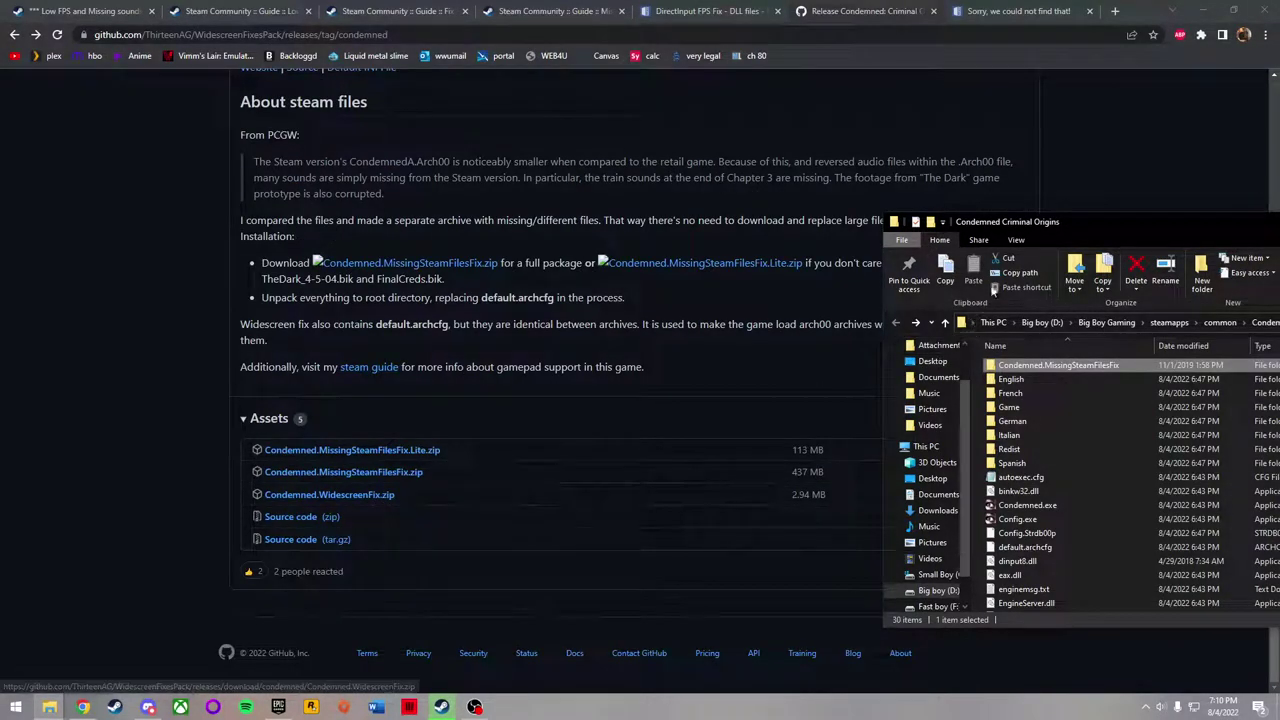
View default.archcfg from the Condemned.MissingSteamFilesFix folder in Notepad as the default .archcfg app, and close both the file and folder
{"action": "left_click_drag", "start_coordinate": [1085, 222], "coordinate": [278, 307]}
{"action": "double_click", "coordinate": [193, 450]}
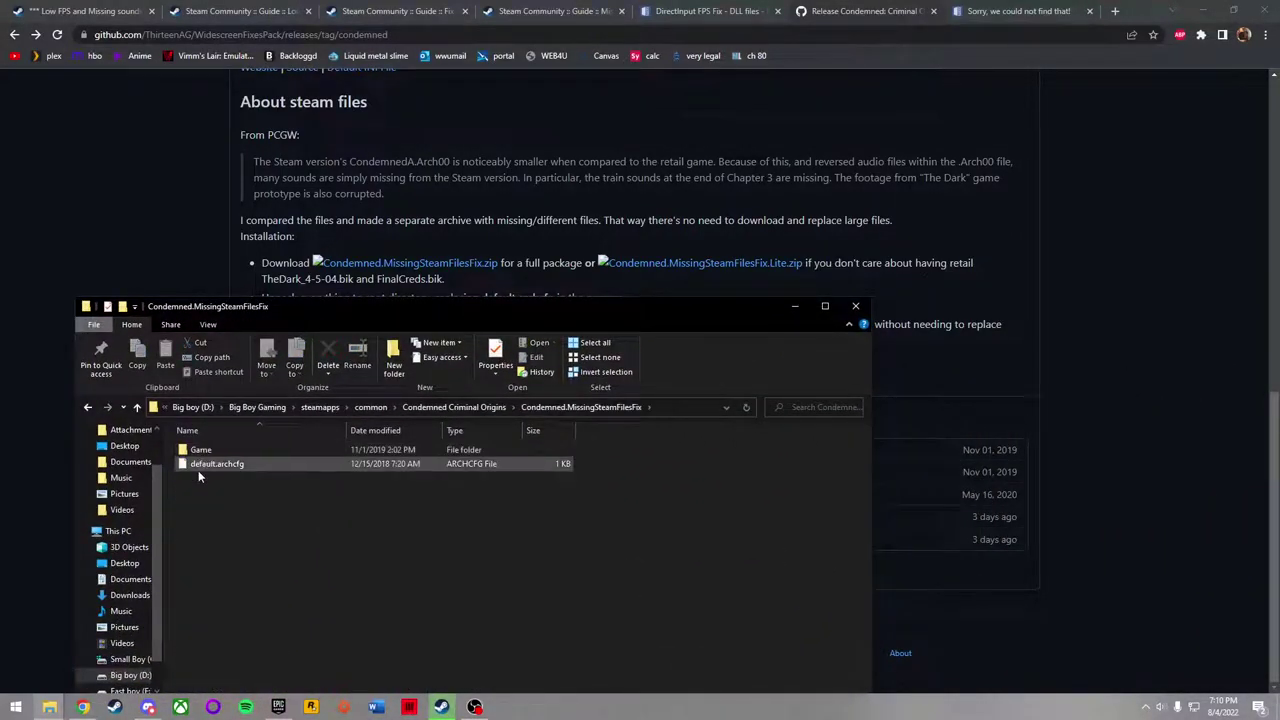
{"action": "double_click", "coordinate": [200, 466]}
{"action": "left_click", "coordinate": [558, 265]}
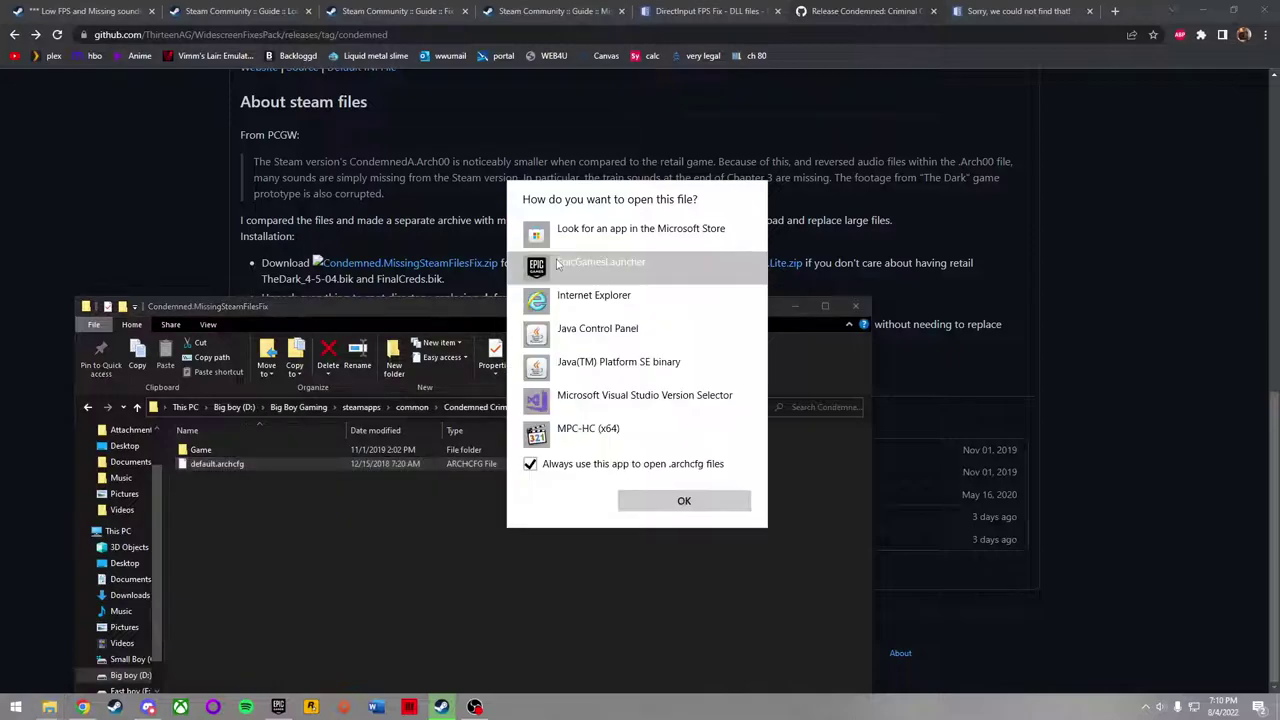
{"action": "scroll", "coordinate": [605, 390], "scroll_direction": "down", "scroll_amount": 2}
{"action": "left_click", "coordinate": [585, 256]}
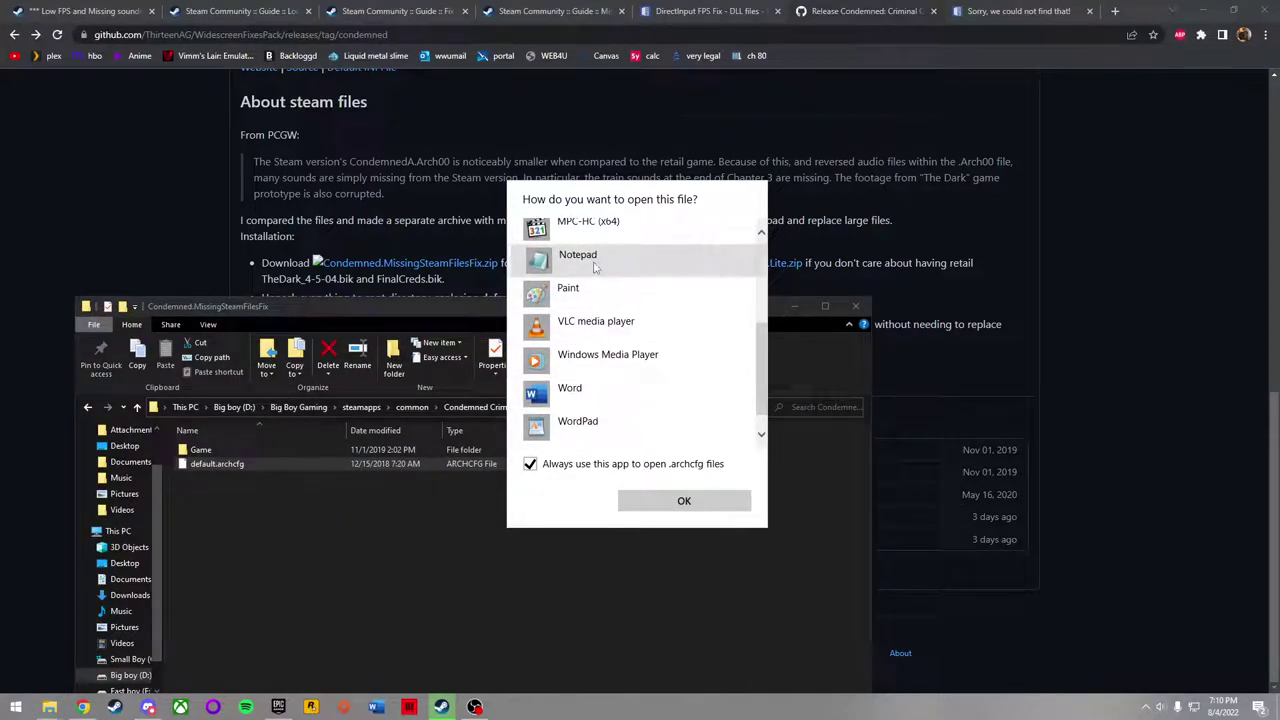
{"action": "left_click", "coordinate": [637, 499]}
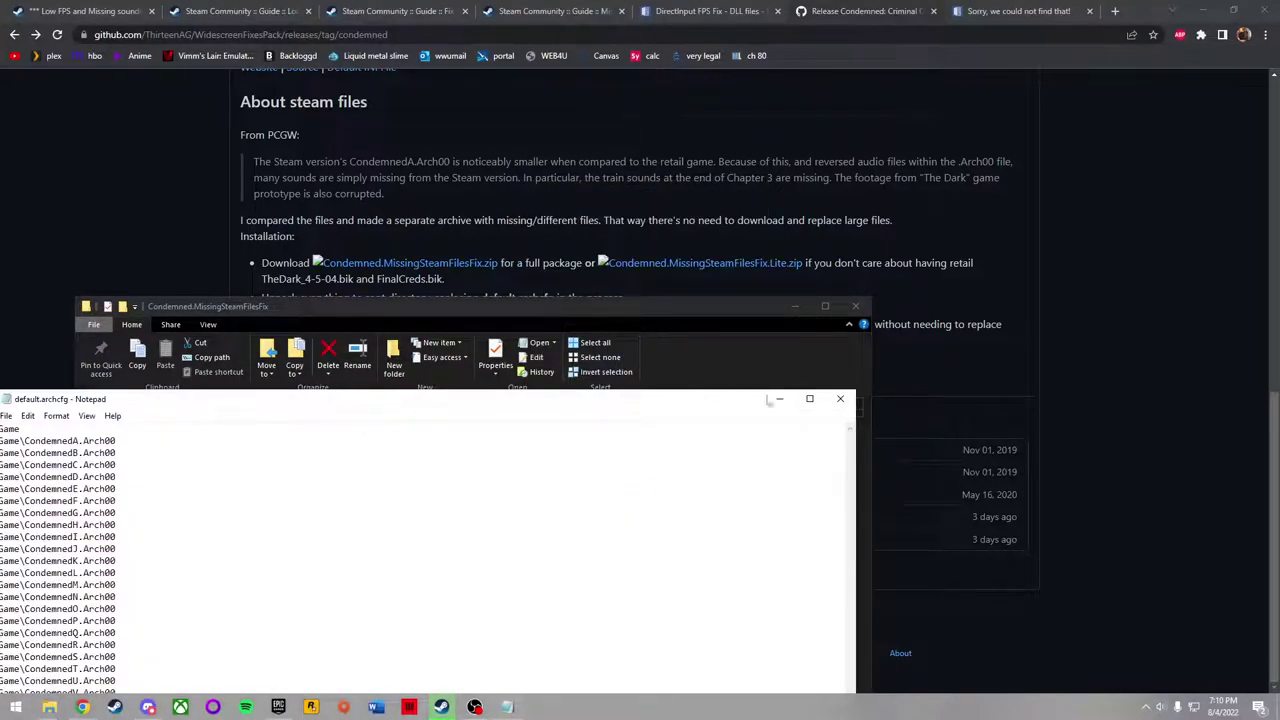
{"action": "left_click", "coordinate": [846, 398]}
{"action": "left_click", "coordinate": [855, 306]}
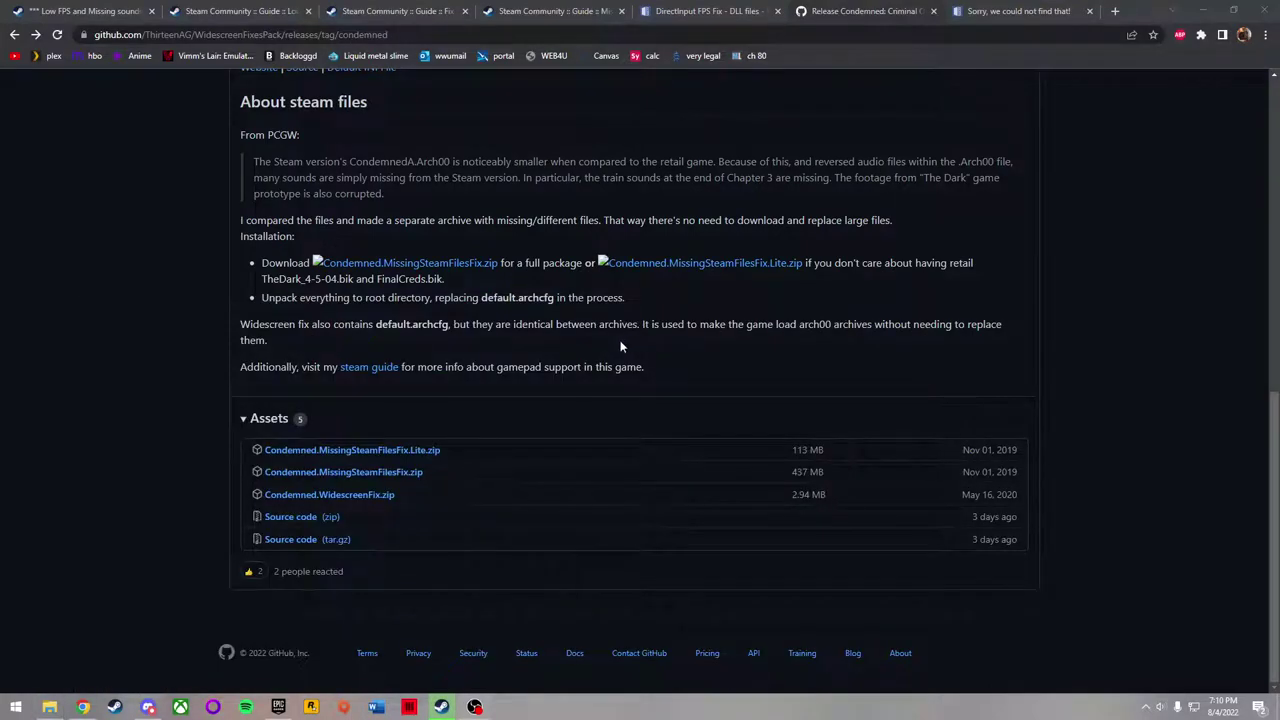
Switch to the DirectInput FPS Fix page and review its quick start guide, features, supported games and install instructions
{"action": "scroll", "coordinate": [625, 360], "scroll_direction": "up", "scroll_amount": 10}
{"action": "left_click", "coordinate": [700, 11]}
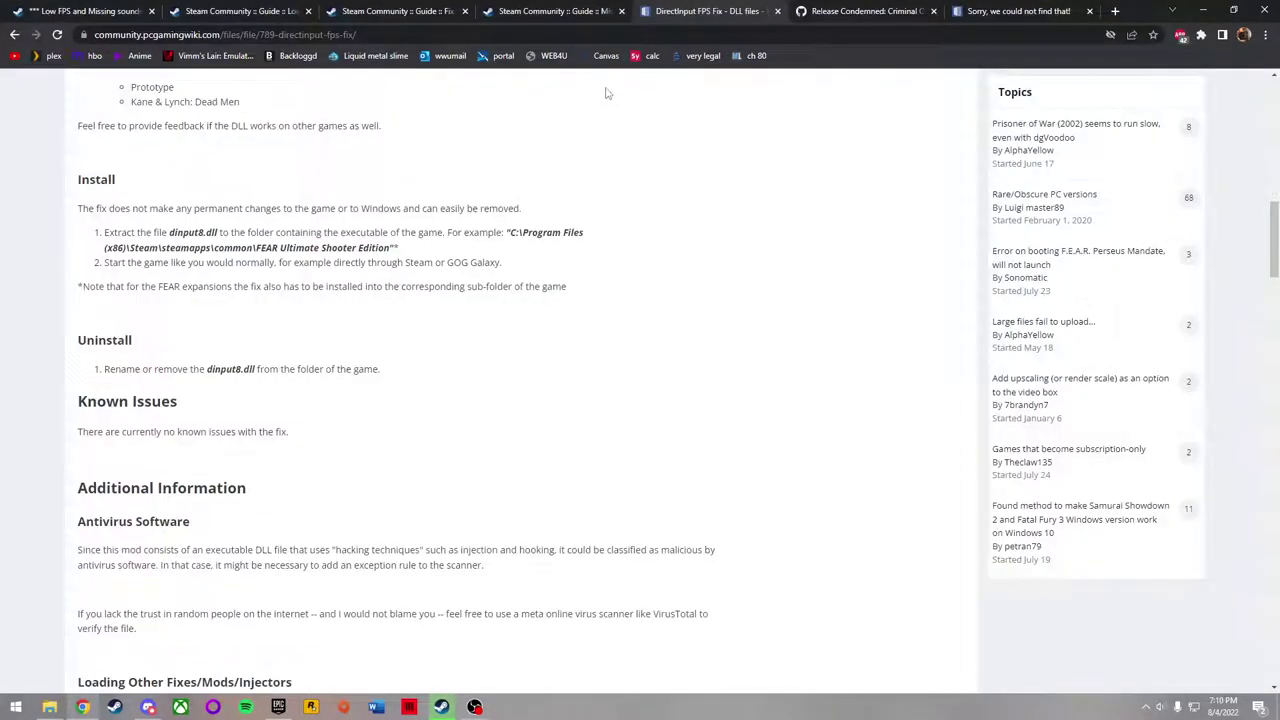
{"action": "scroll", "coordinate": [611, 200], "scroll_direction": "up", "scroll_amount": 5}
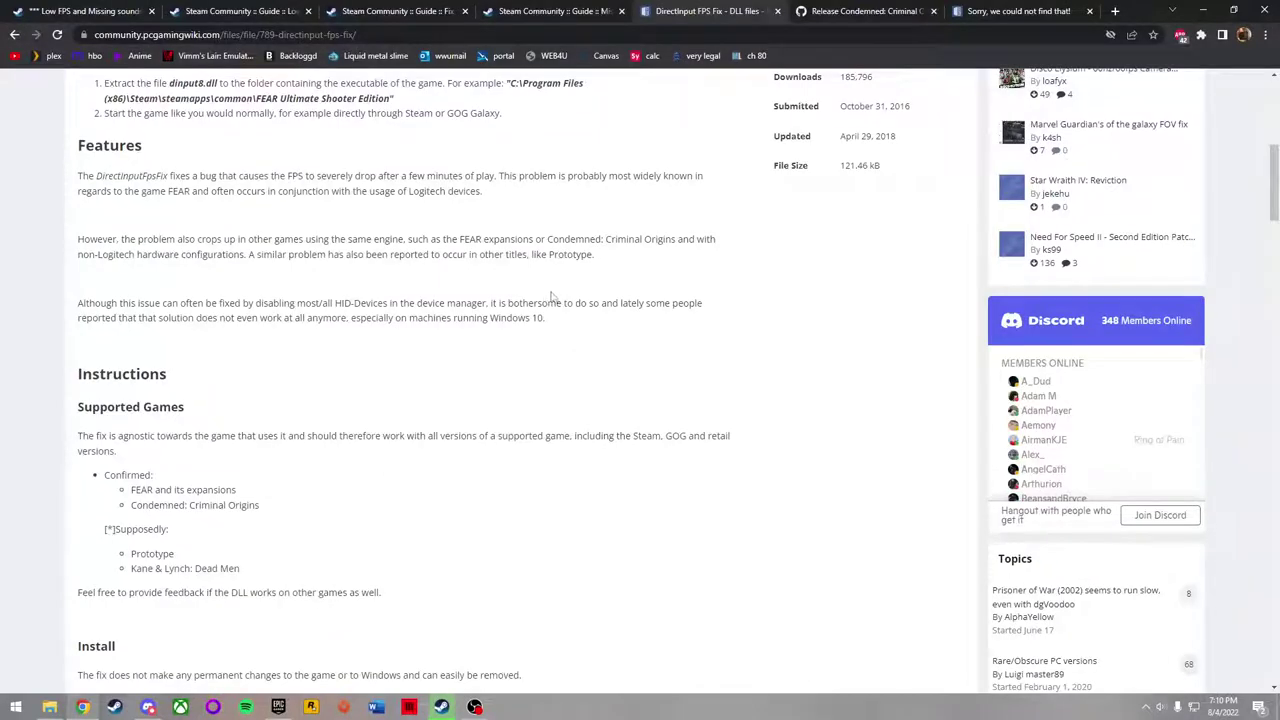
{"action": "scroll", "coordinate": [552, 297], "scroll_direction": "up", "scroll_amount": 3}
{"action": "scroll", "coordinate": [552, 322], "scroll_direction": "up", "scroll_amount": 2}
{"action": "scroll", "coordinate": [552, 322], "scroll_direction": "down", "scroll_amount": 2}
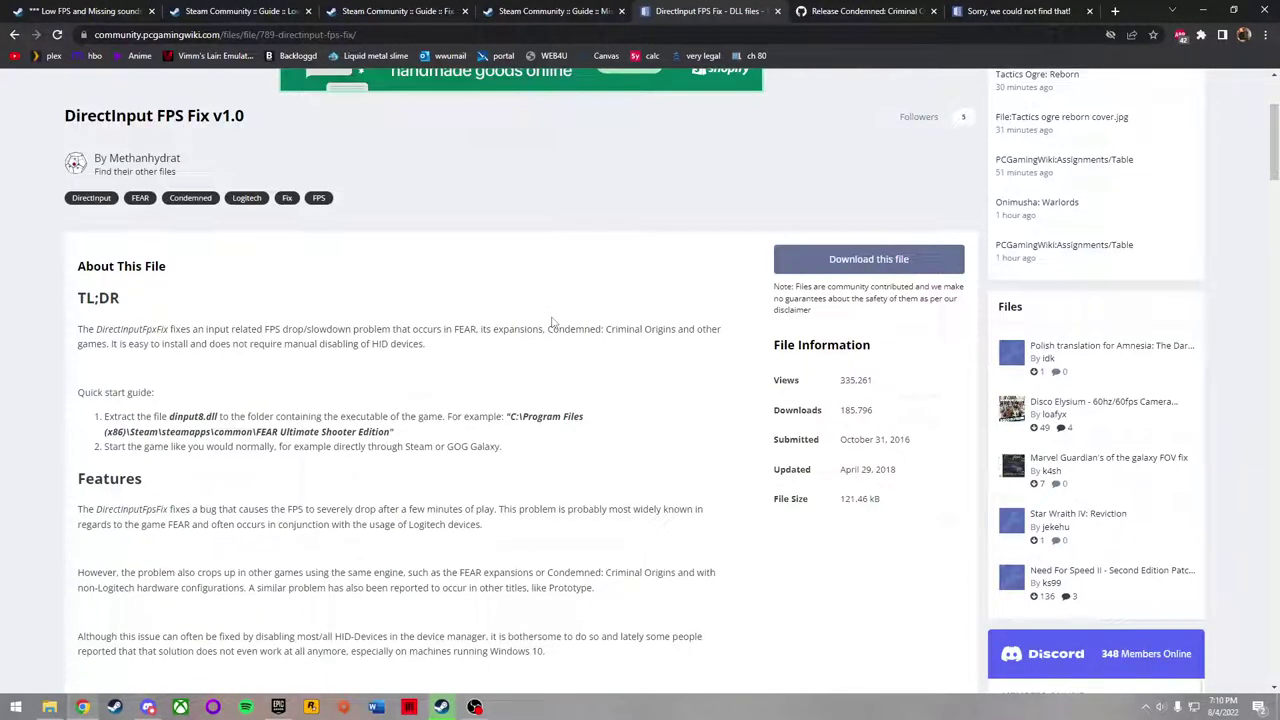
{"action": "scroll", "coordinate": [434, 346], "scroll_direction": "down", "scroll_amount": 4}
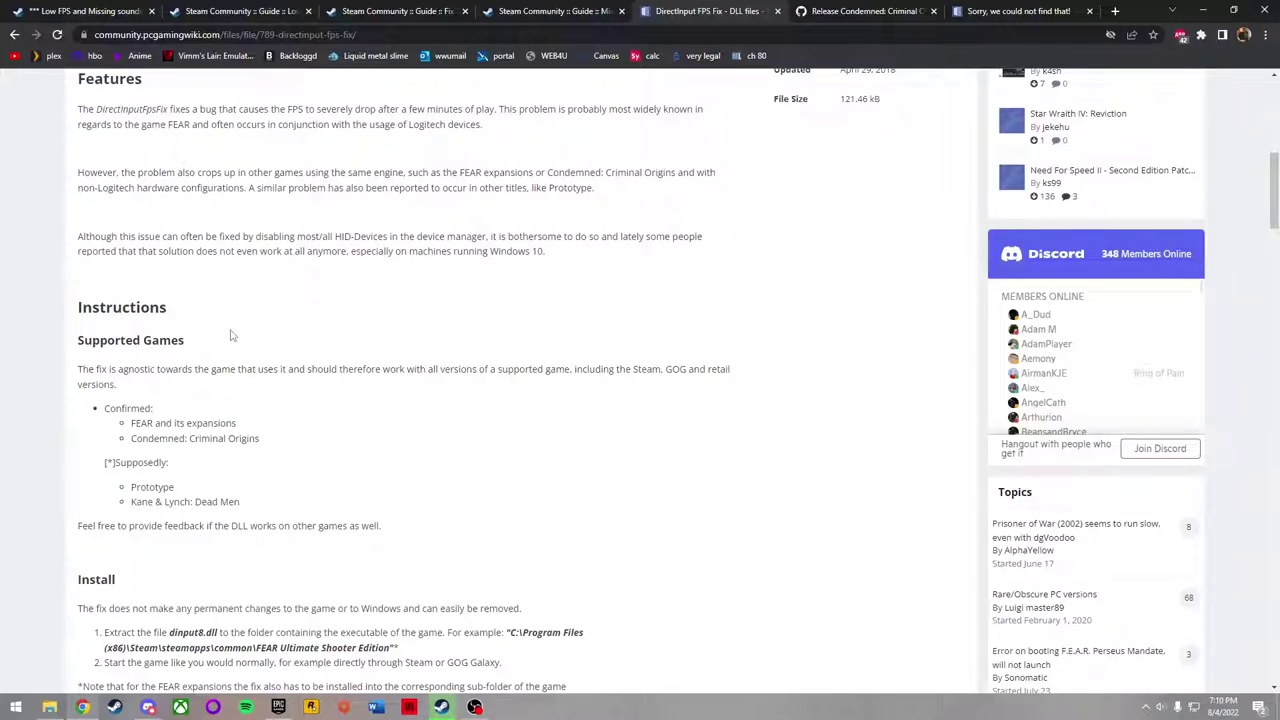
{"action": "scroll", "coordinate": [230, 336], "scroll_direction": "up", "scroll_amount": 3}
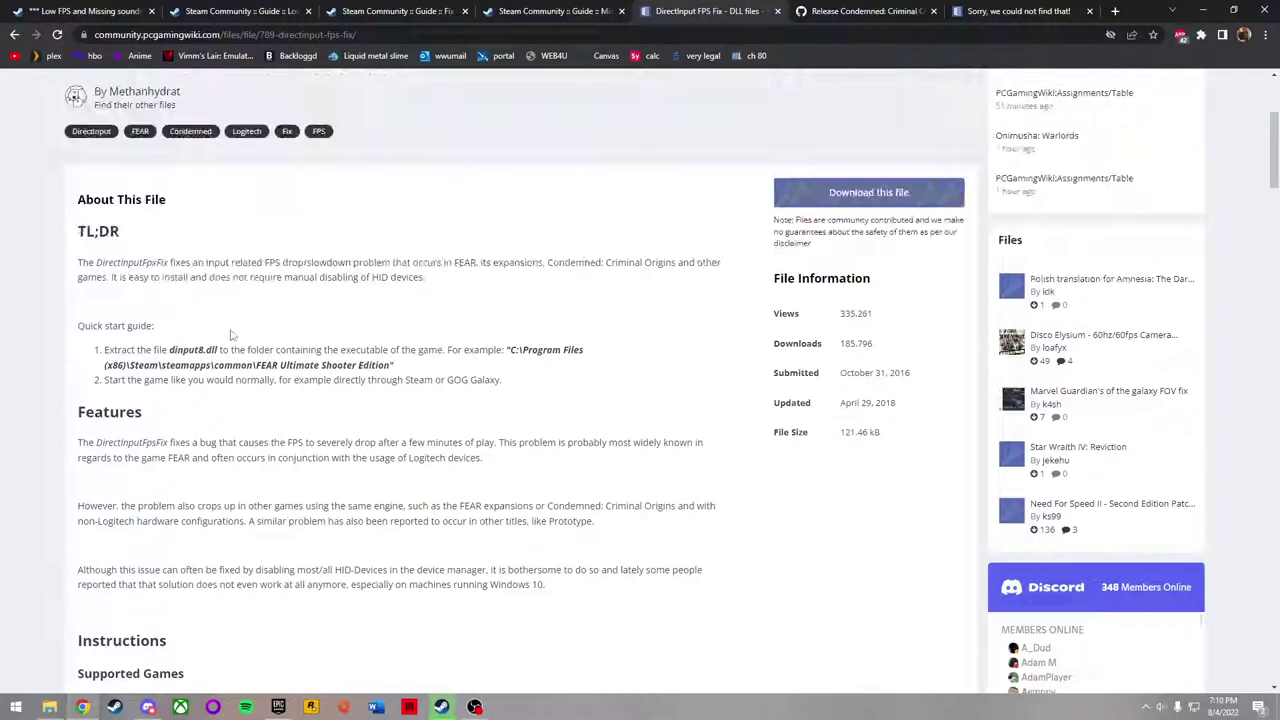
Download DirectInputFpsFix_v1_0.zip, accepting the download terms, and dismiss the download dialog
{"action": "left_click", "coordinate": [790, 196]}
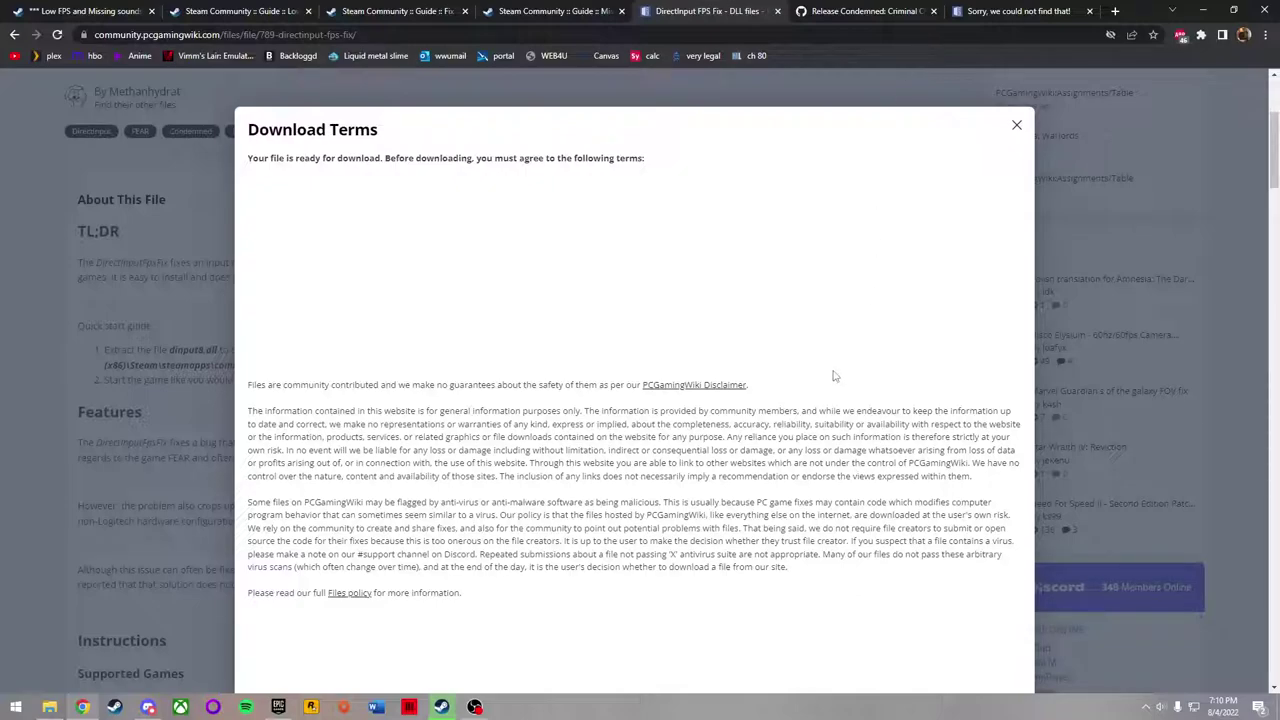
{"action": "scroll", "coordinate": [743, 451], "scroll_direction": "down", "scroll_amount": 5}
{"action": "left_click", "coordinate": [666, 363]}
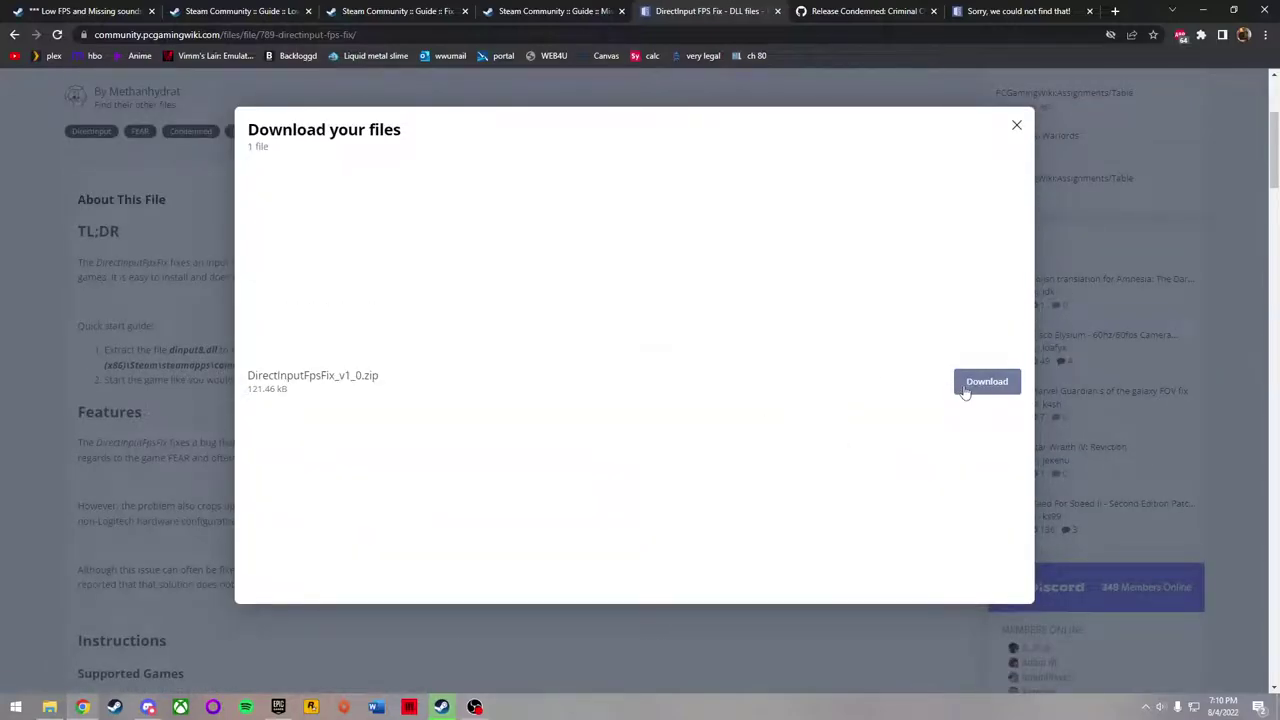
{"action": "left_click", "coordinate": [966, 384]}
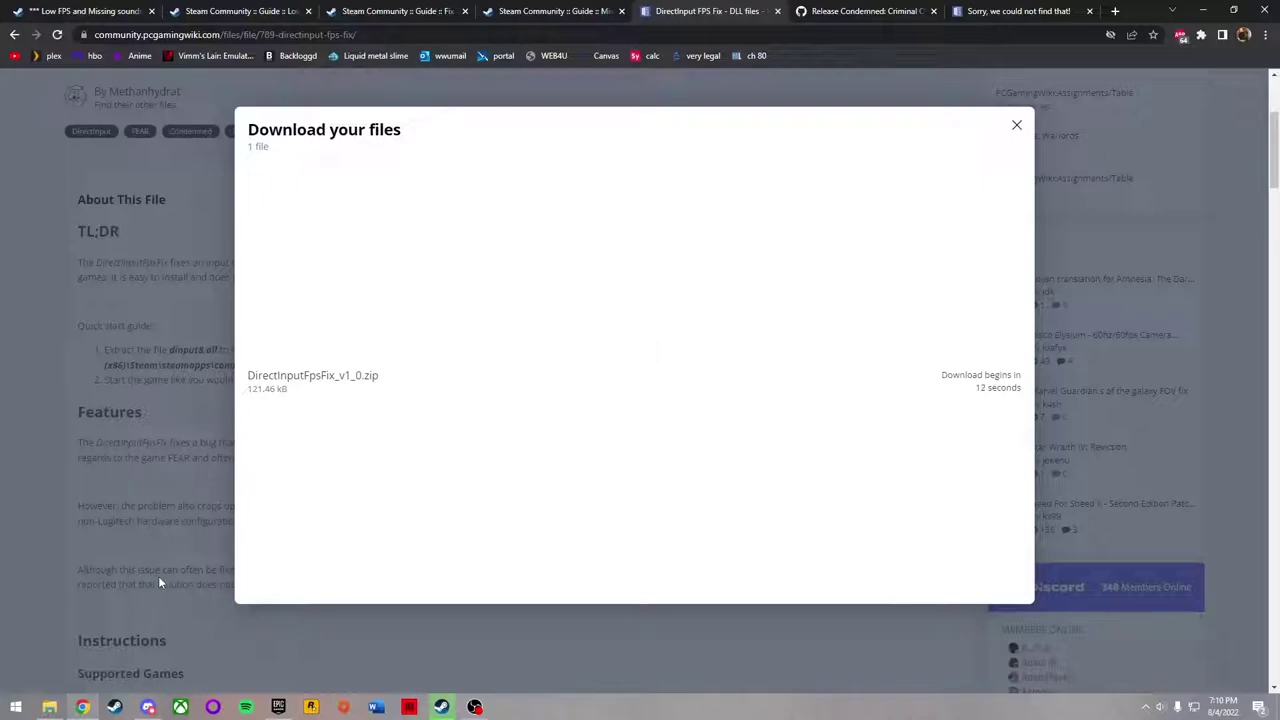
{"action": "scroll", "coordinate": [184, 551], "scroll_direction": "down", "scroll_amount": 5}
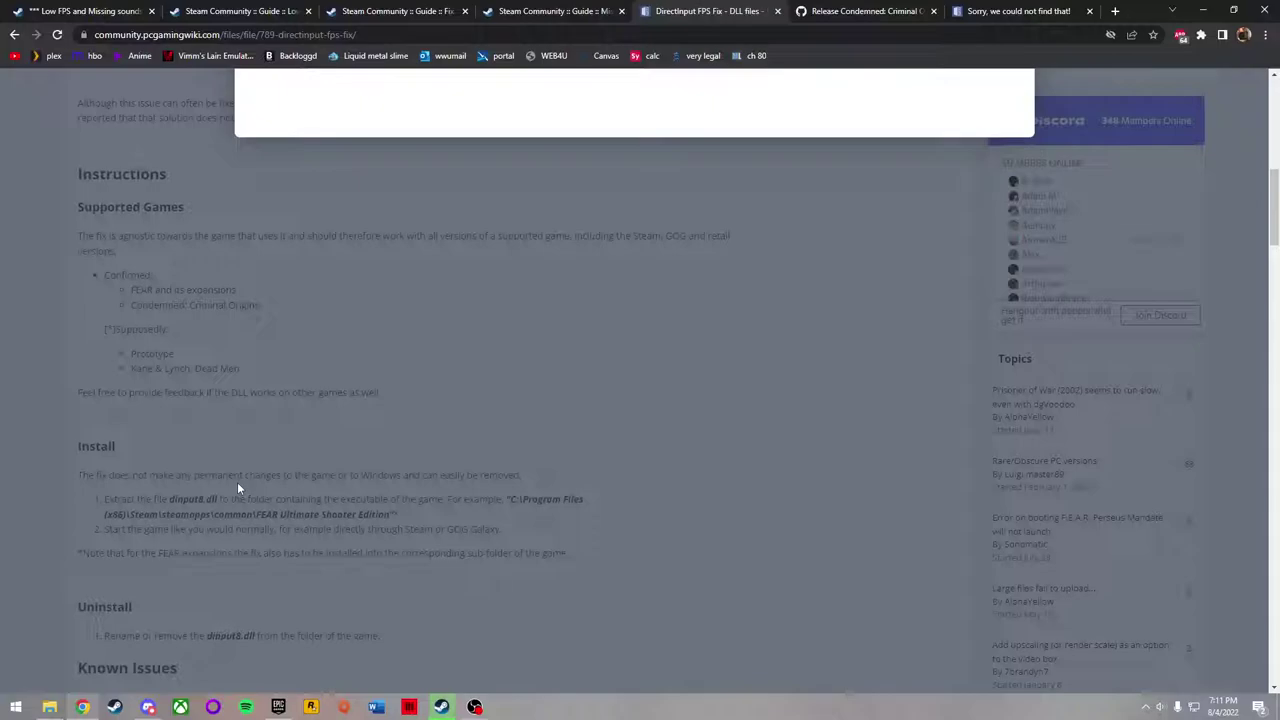
{"action": "left_click", "coordinate": [237, 482]}
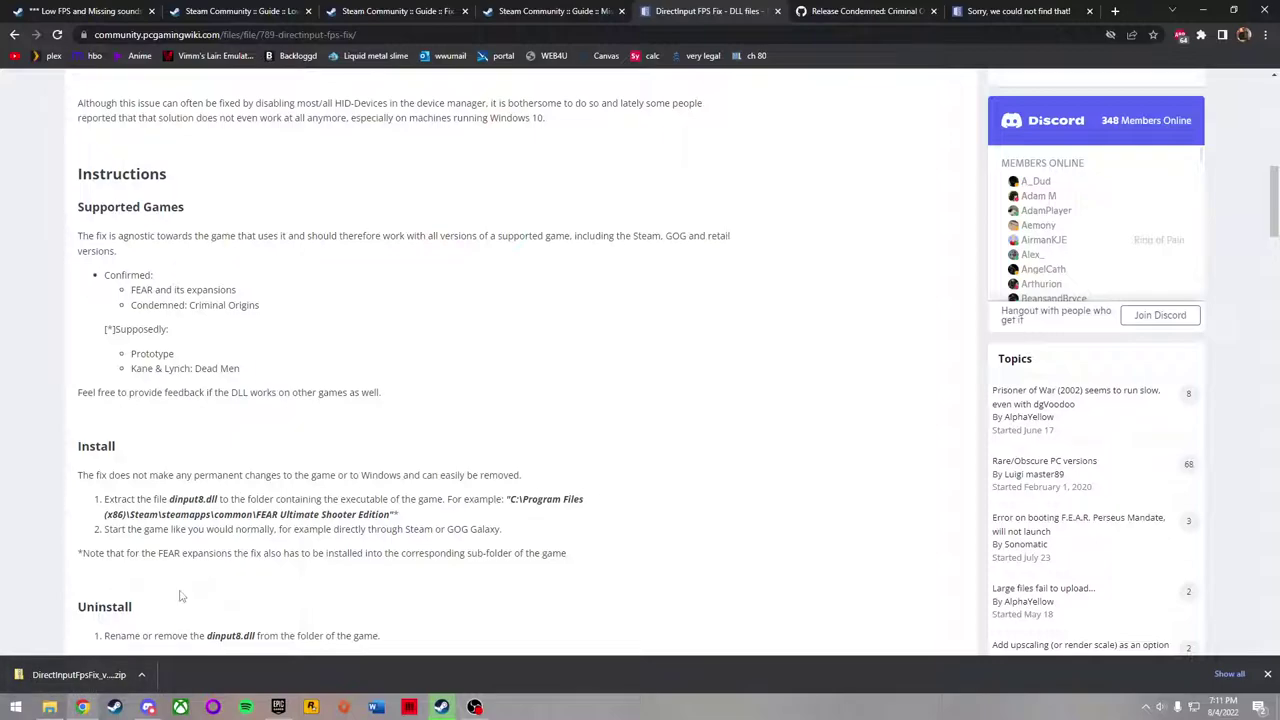
Open the downloaded FPS fix archive in File Explorer, go up to its Downloads folder and close the duplicate Downloads window
{"action": "scroll", "coordinate": [183, 597], "scroll_direction": "down", "scroll_amount": 2}
{"action": "left_click", "coordinate": [52, 709]}
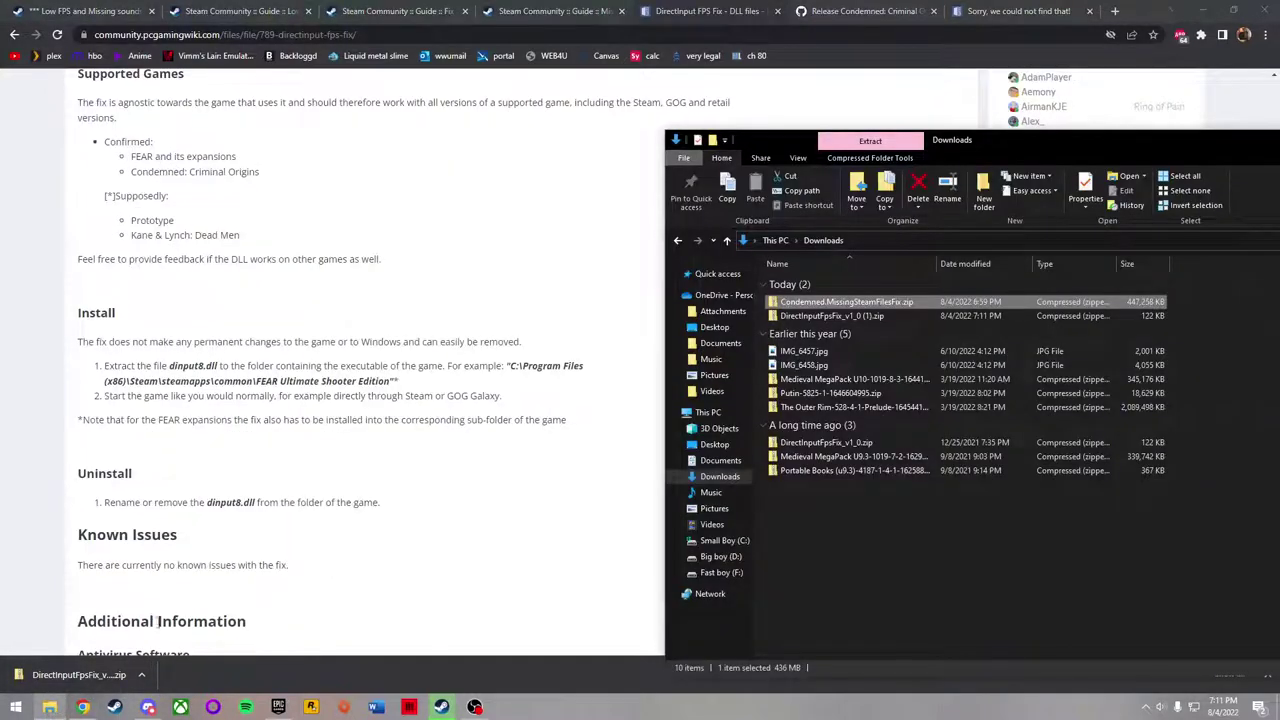
{"action": "mouse_move", "coordinate": [80, 674]}
{"action": "left_mouse_down"}
{"action": "mouse_move", "coordinate": [408, 588]}
{"action": "mouse_move", "coordinate": [181, 708]}
{"action": "mouse_move", "coordinate": [60, 675]}
{"action": "mouse_move", "coordinate": [50, 707]}
{"action": "mouse_move", "coordinate": [60, 676]}
{"action": "left_mouse_up"}
{"action": "left_click", "coordinate": [62, 681]}
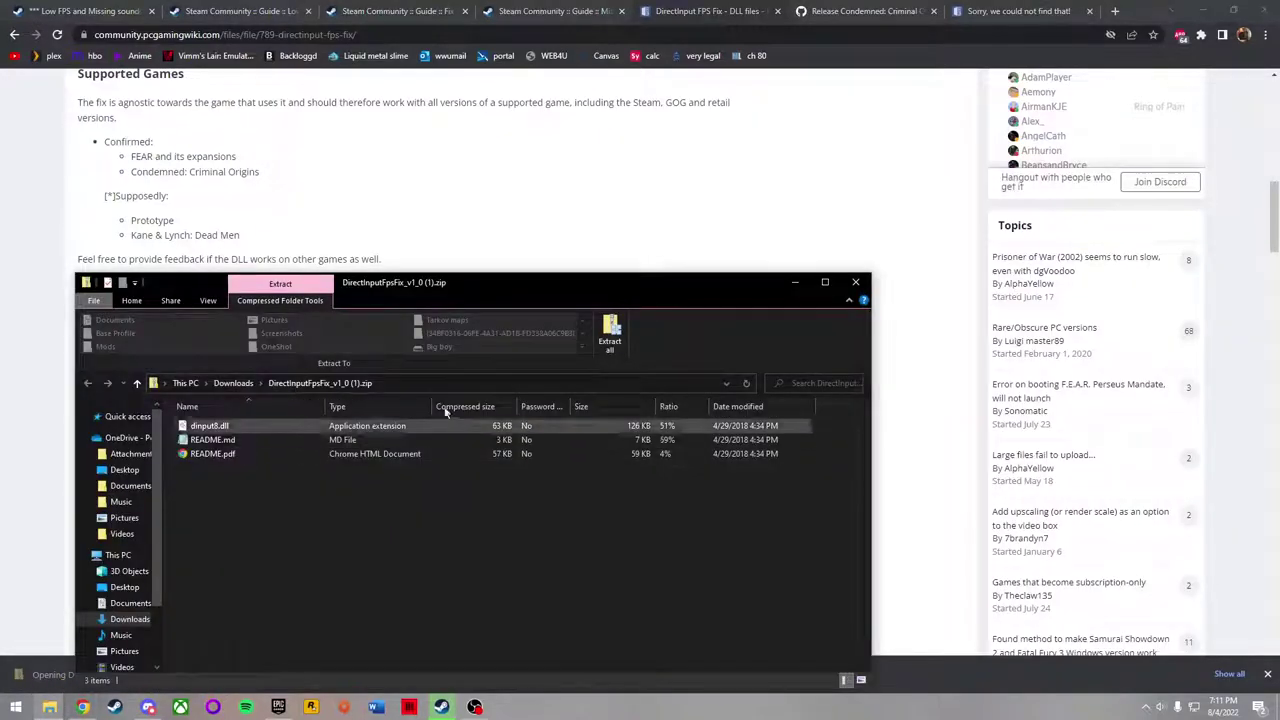
{"action": "left_click", "coordinate": [236, 383]}
{"action": "mouse_move", "coordinate": [49, 707]}
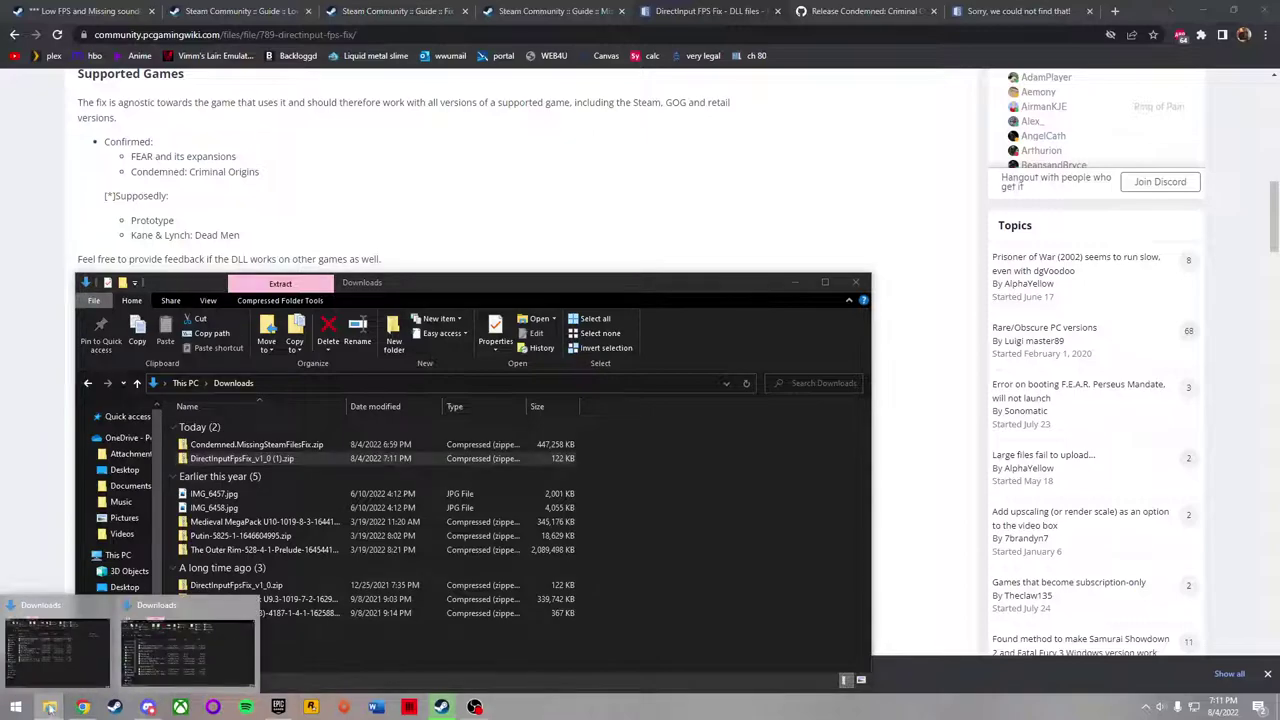
{"action": "mouse_move", "coordinate": [170, 626]}
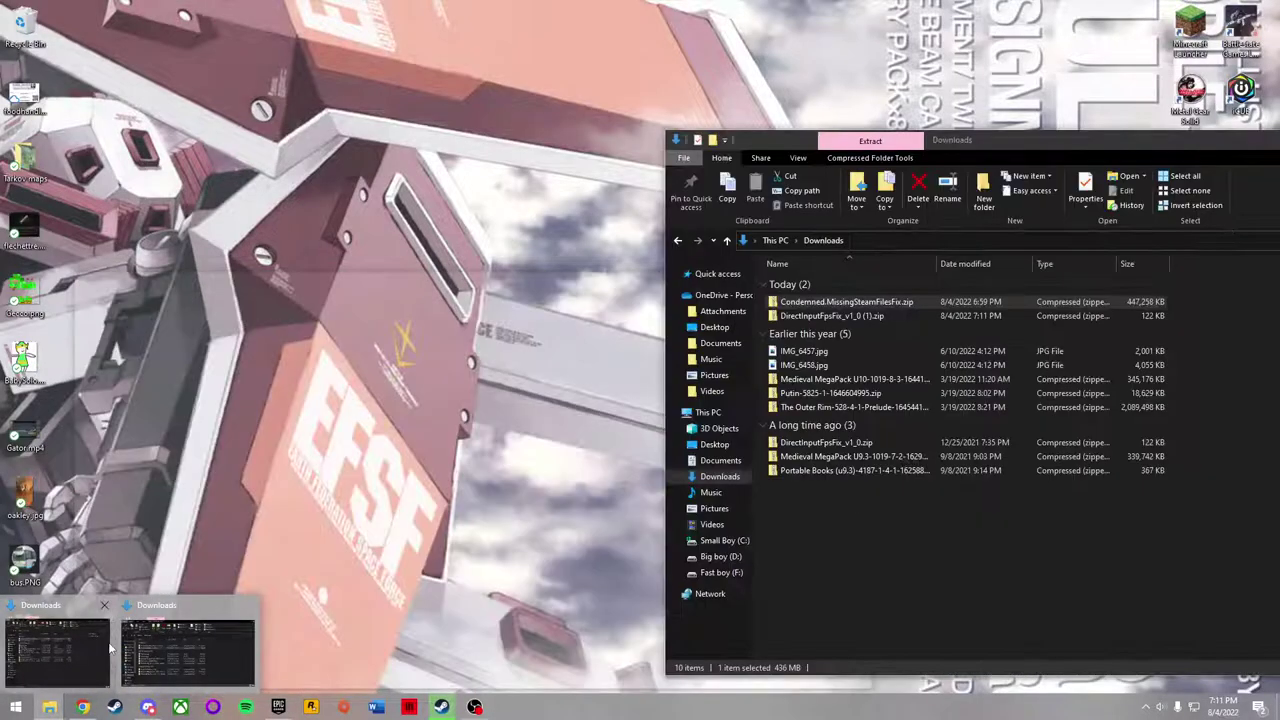
{"action": "left_click", "coordinate": [57, 652]}
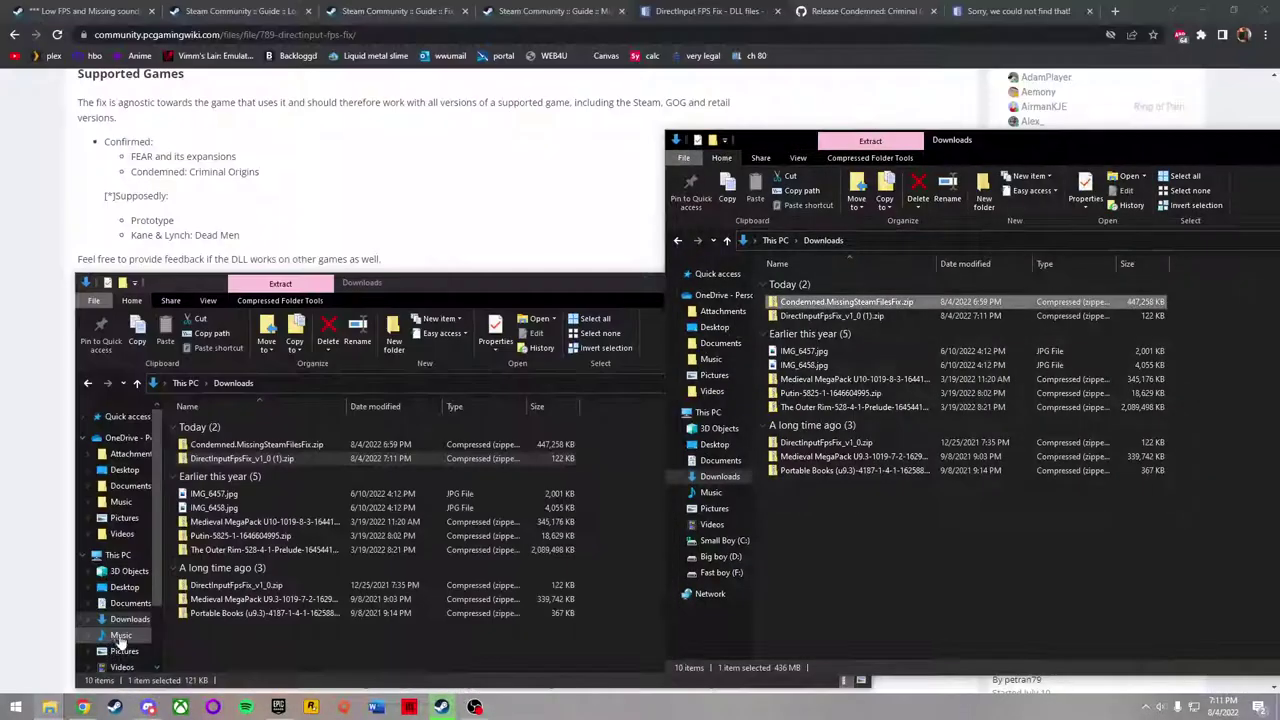
{"action": "left_click_drag", "start_coordinate": [1118, 157], "coordinate": [808, 164]}
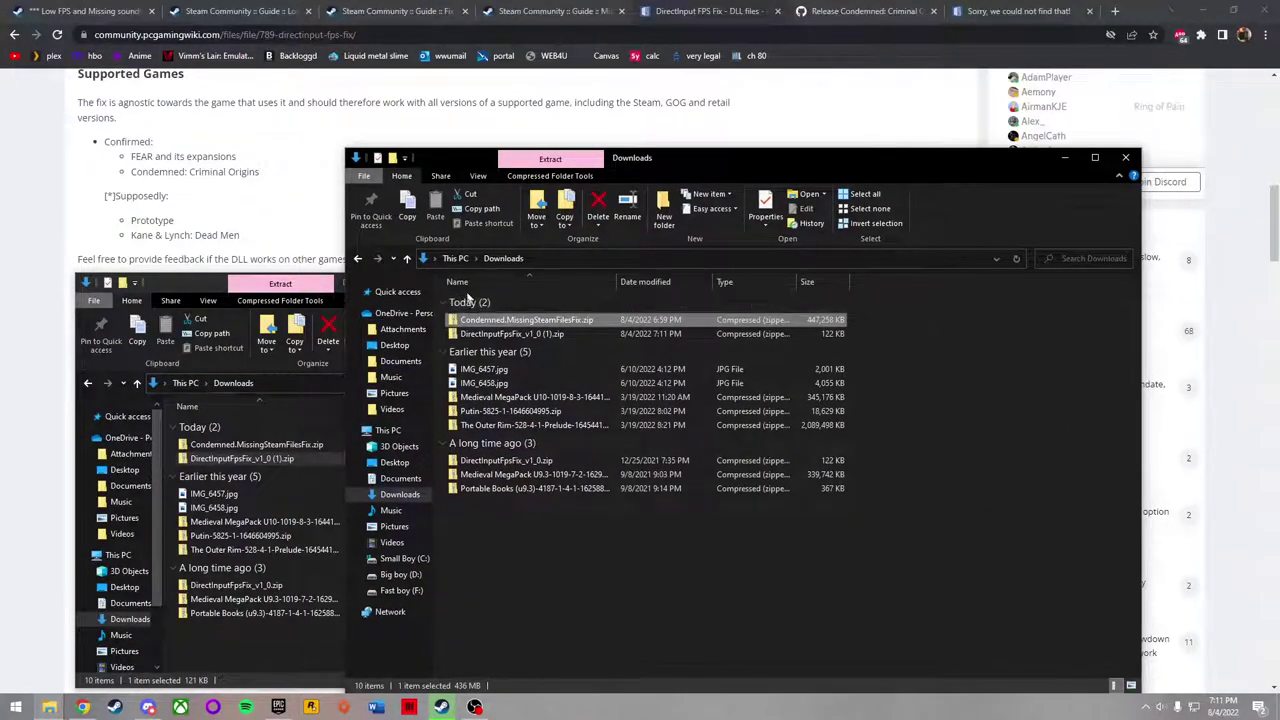
{"action": "left_click", "coordinate": [1125, 157]}
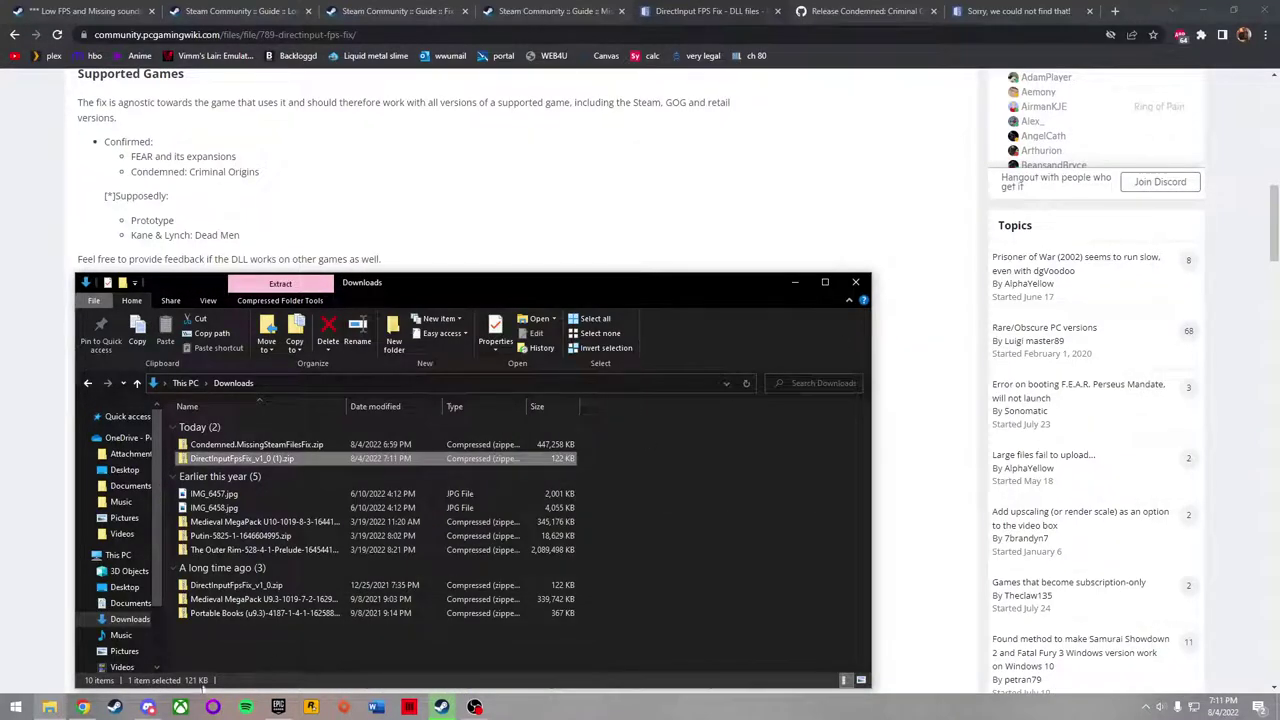
Switch to Steam, browse the local files of Condemned: Criminal Origins and arrange that folder's window beside the Downloads window
{"action": "left_click", "coordinate": [441, 707]}
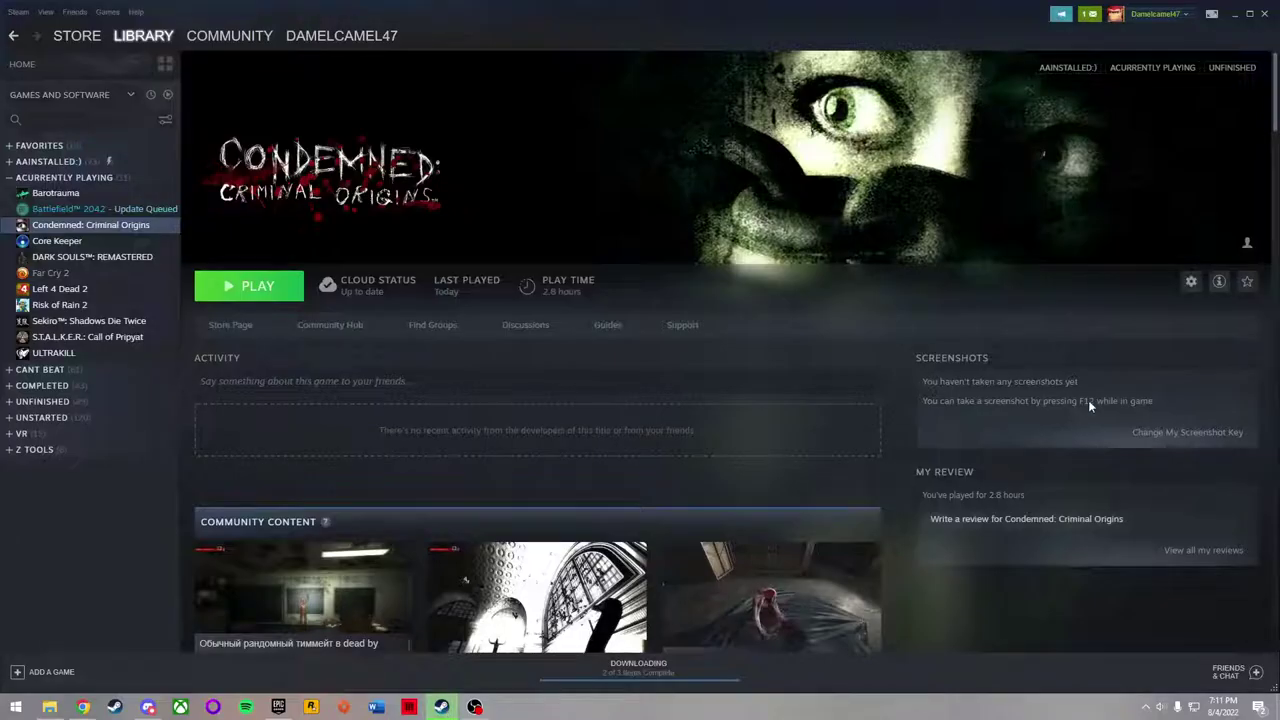
{"action": "left_click", "coordinate": [1189, 281]}
{"action": "mouse_move", "coordinate": [1200, 358]}
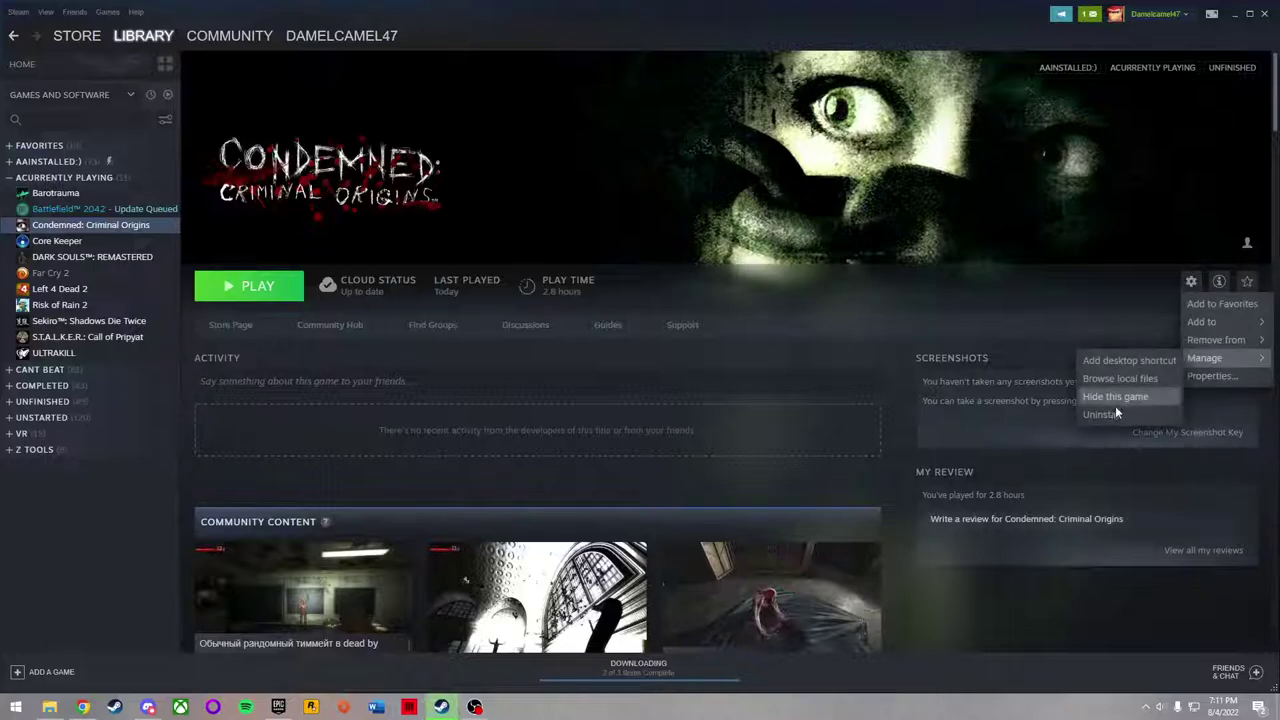
{"action": "left_click", "coordinate": [1091, 381]}
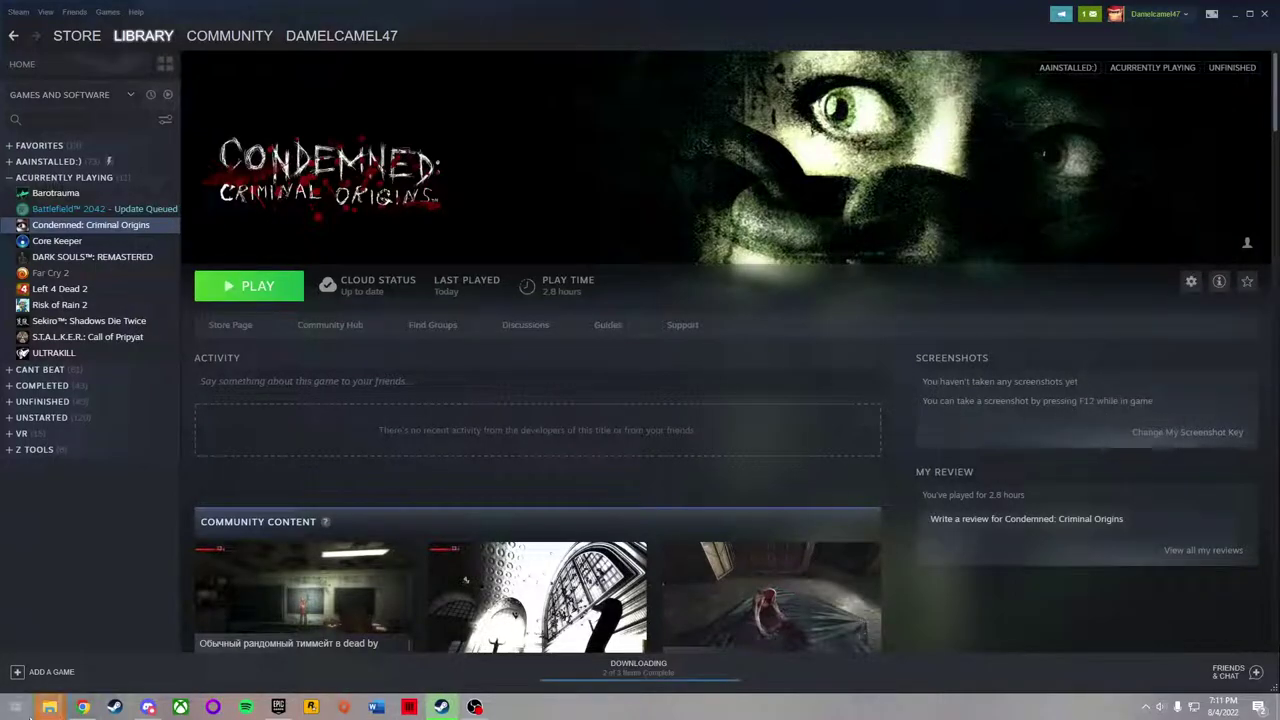
{"action": "mouse_move", "coordinate": [52, 707]}
{"action": "left_click", "coordinate": [58, 642]}
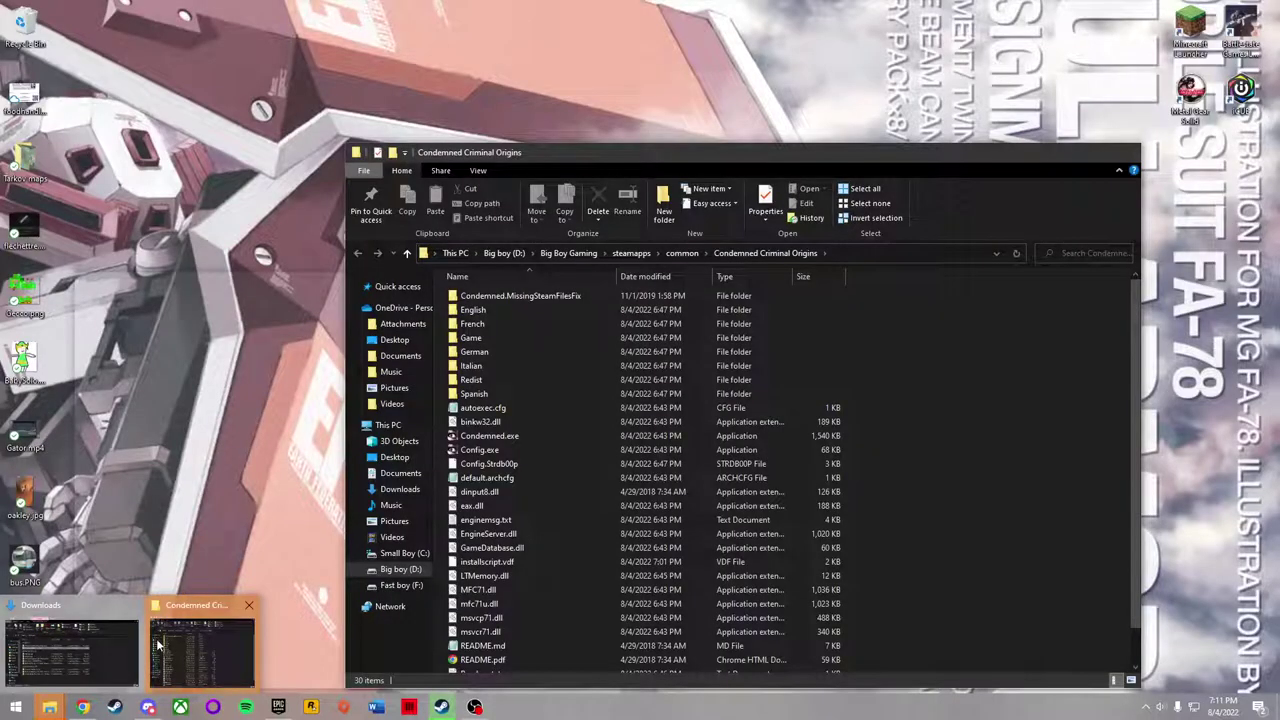
{"action": "left_click", "coordinate": [156, 638]}
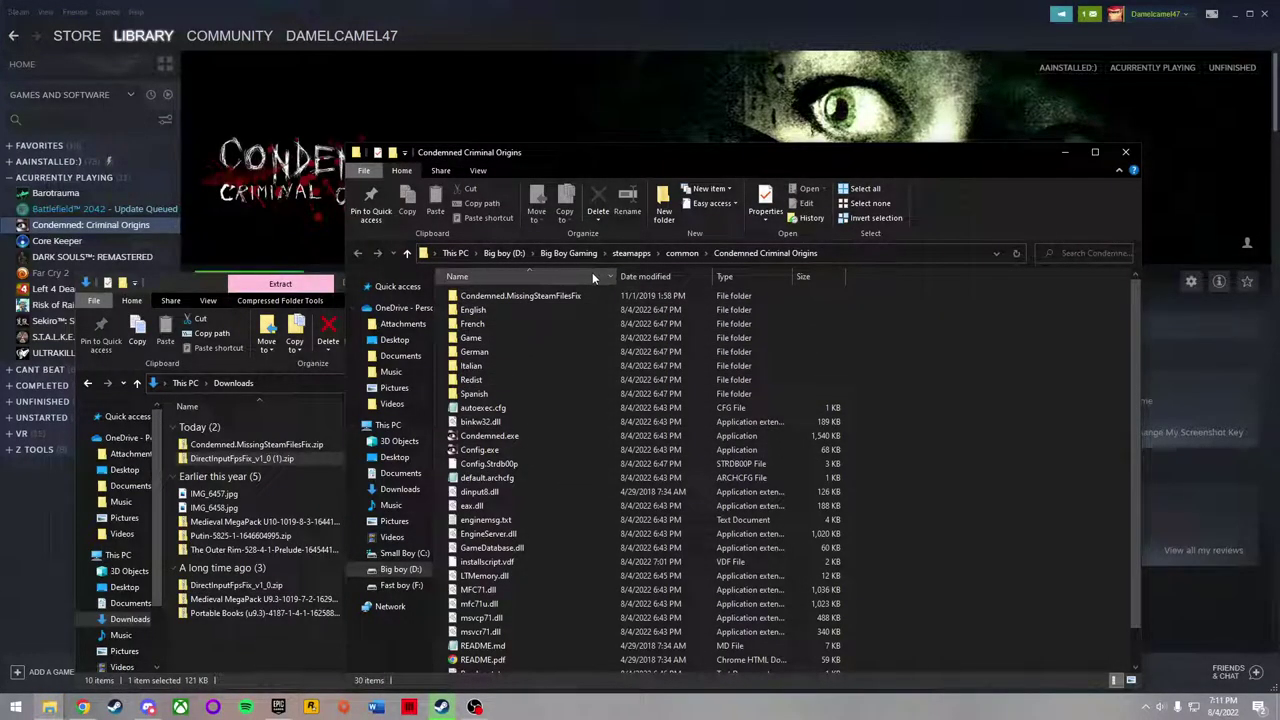
{"action": "left_click_drag", "start_coordinate": [588, 161], "coordinate": [663, 152]}
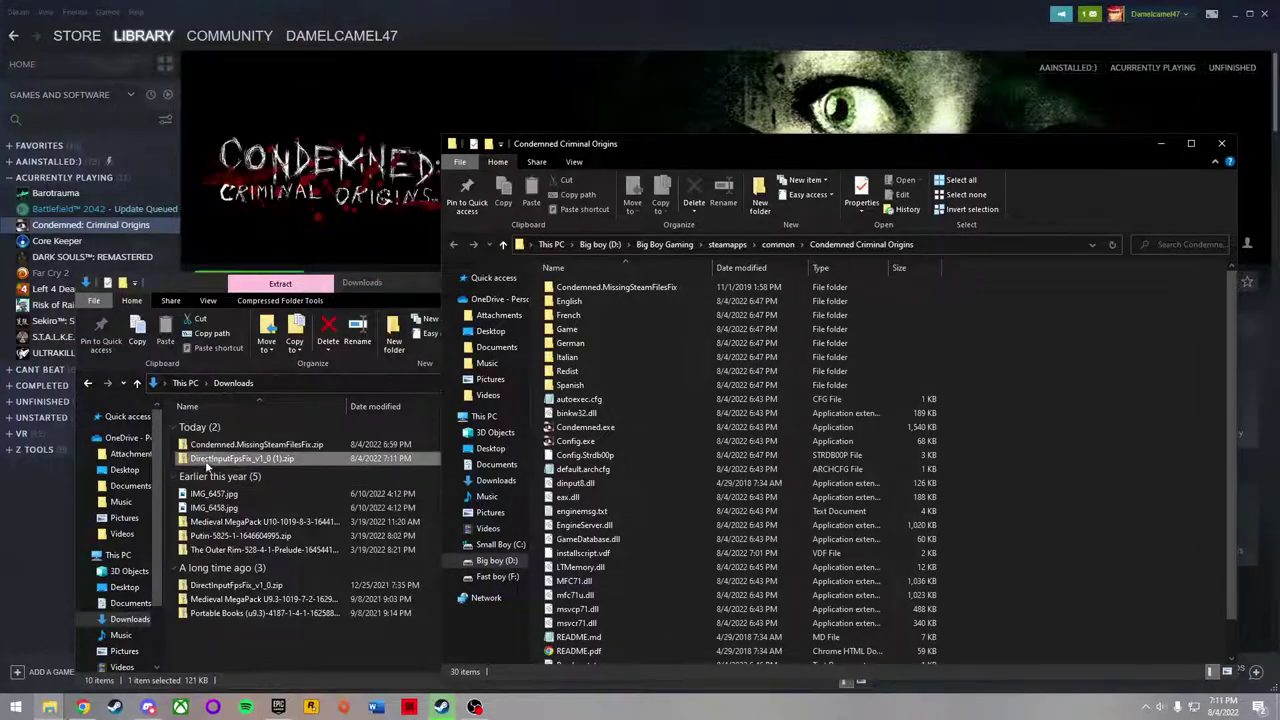
Copy DirectInputFpsFix_v1_0 (1).zip from Downloads into the Condemned Criminal Origins folder and extract it there with 7-Zip
{"action": "left_click_drag", "start_coordinate": [213, 462], "coordinate": [268, 465]}
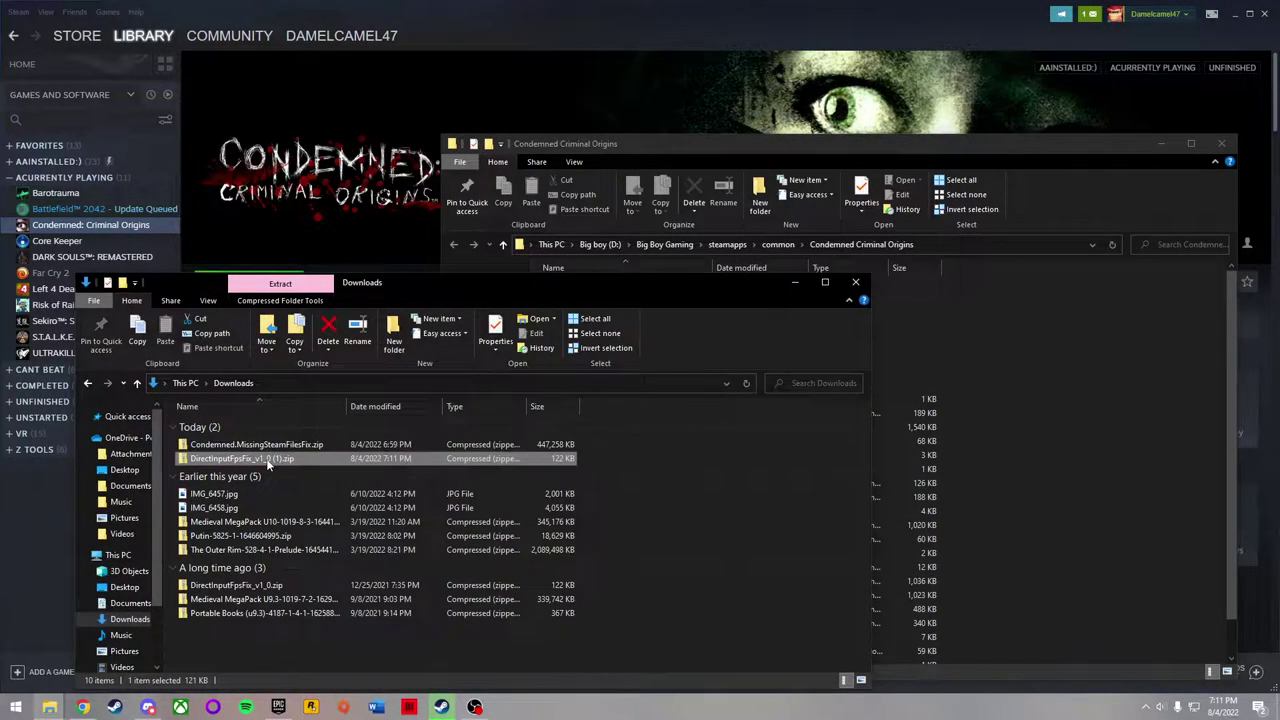
{"action": "double_click", "coordinate": [268, 460]}
{"action": "left_click", "coordinate": [88, 383]}
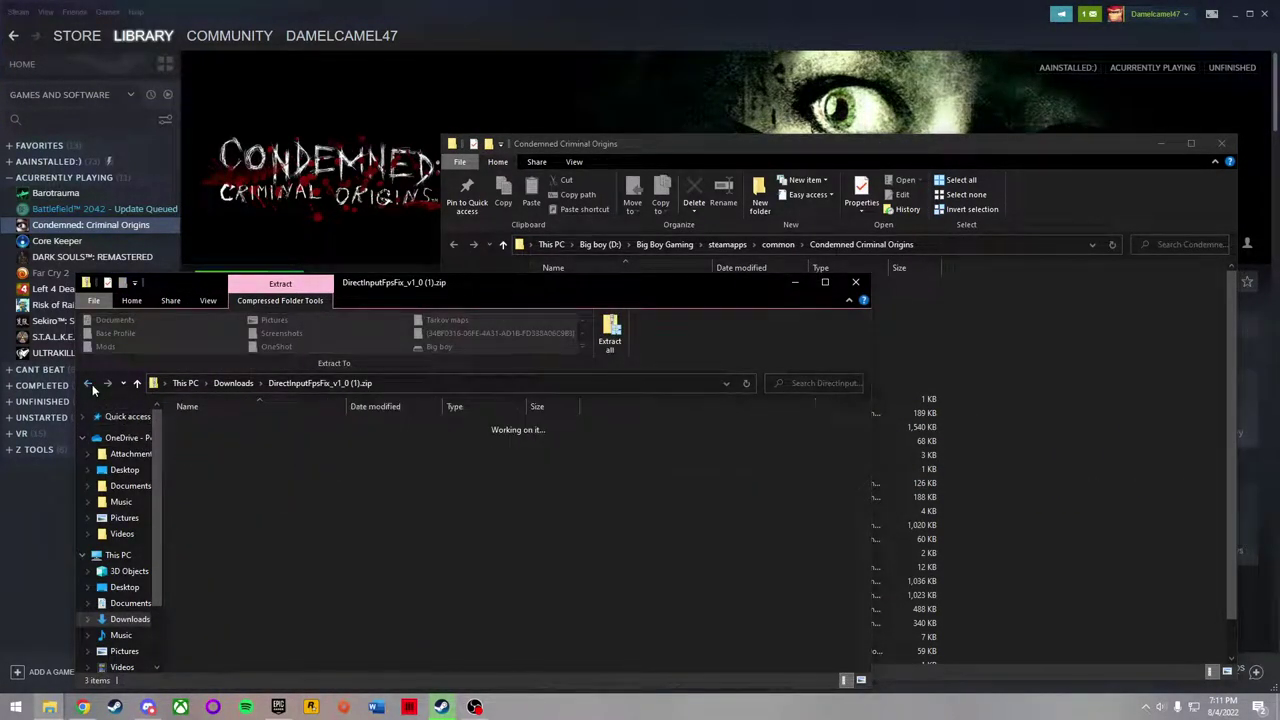
{"action": "left_click_drag", "start_coordinate": [240, 458], "coordinate": [1100, 398]}
{"action": "right_click", "coordinate": [702, 500]}
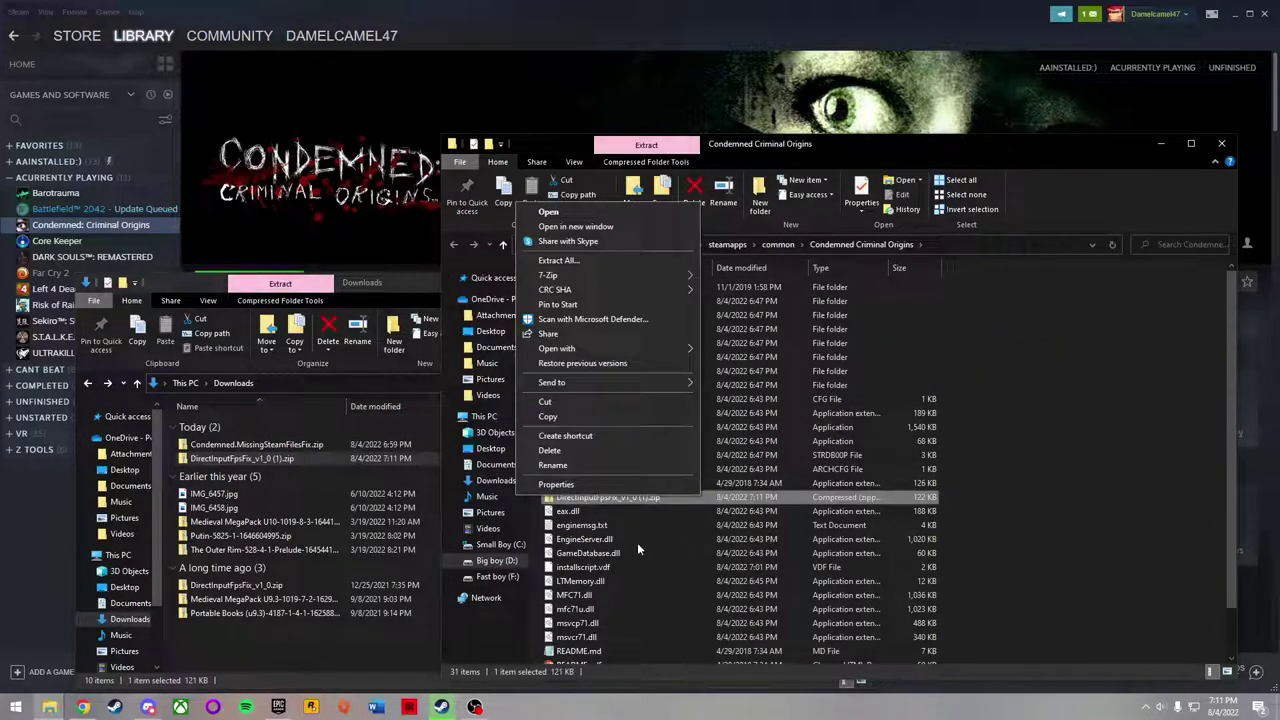
{"action": "mouse_move", "coordinate": [666, 275]}
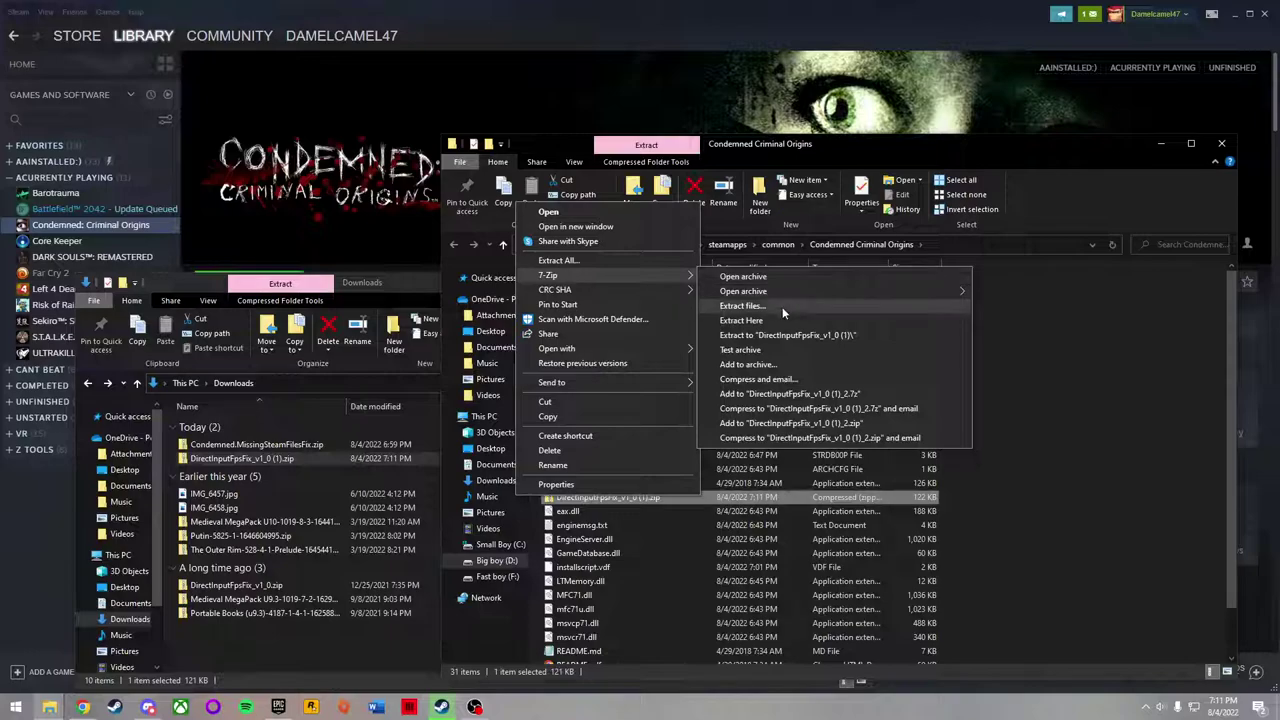
{"action": "left_click", "coordinate": [745, 320]}
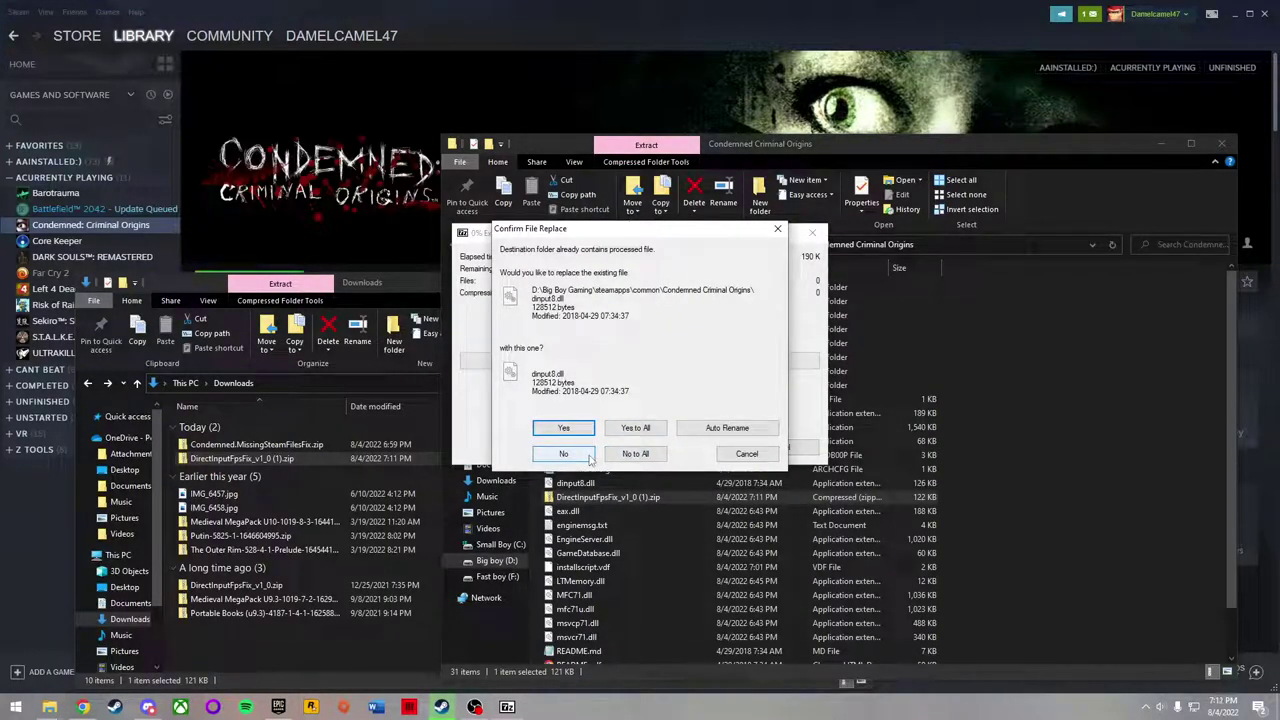
Recheck the fix's web page instructions and let the extraction replace the existing dinput8.dll and README files in the game folder
{"action": "left_click", "coordinate": [83, 707]}
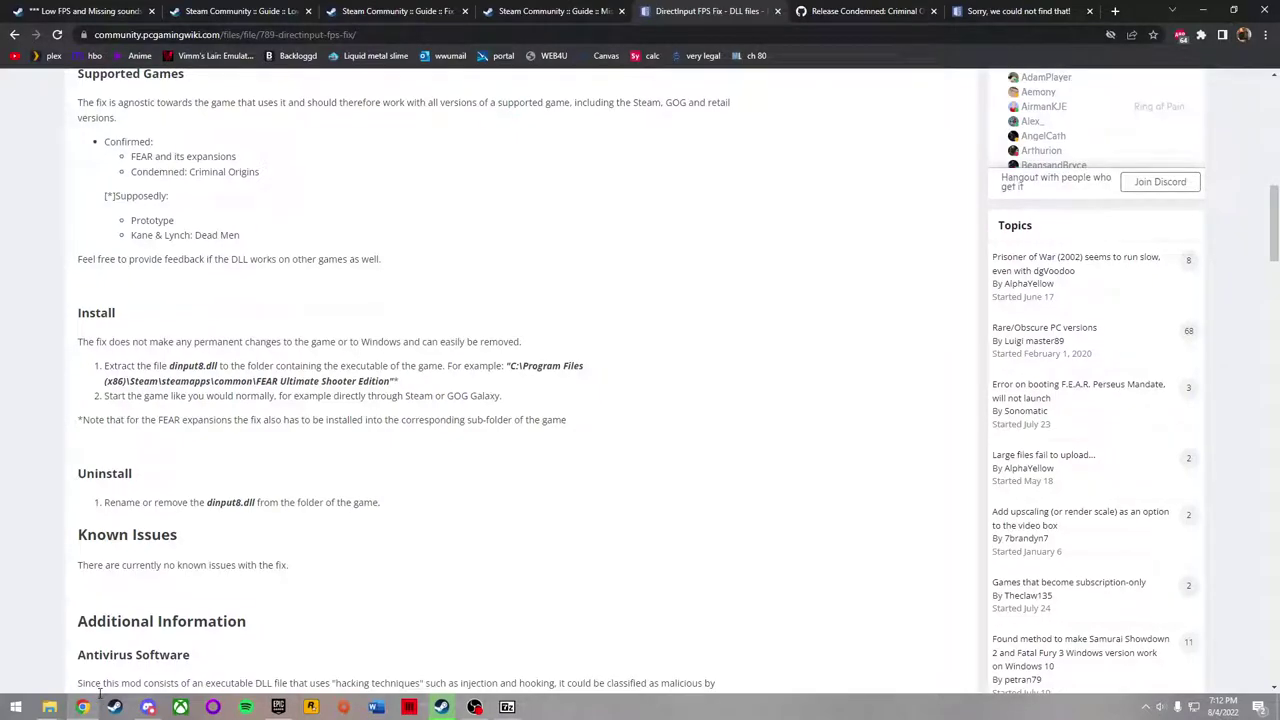
{"action": "mouse_move", "coordinate": [100, 705]}
{"action": "scroll", "coordinate": [443, 601], "scroll_direction": "down", "scroll_amount": 3}
{"action": "scroll", "coordinate": [443, 601], "scroll_direction": "up", "scroll_amount": 3}
{"action": "left_click", "coordinate": [507, 707]}
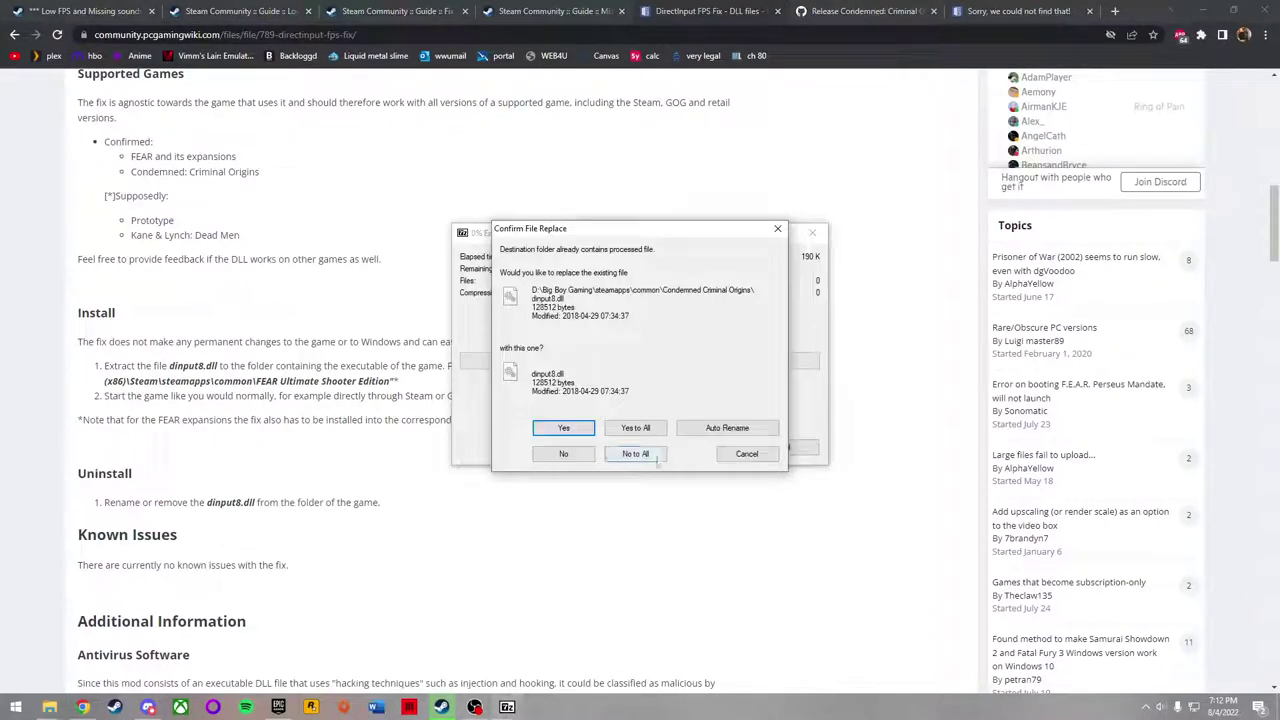
{"action": "left_click", "coordinate": [583, 435]}
{"action": "left_click", "coordinate": [583, 436]}
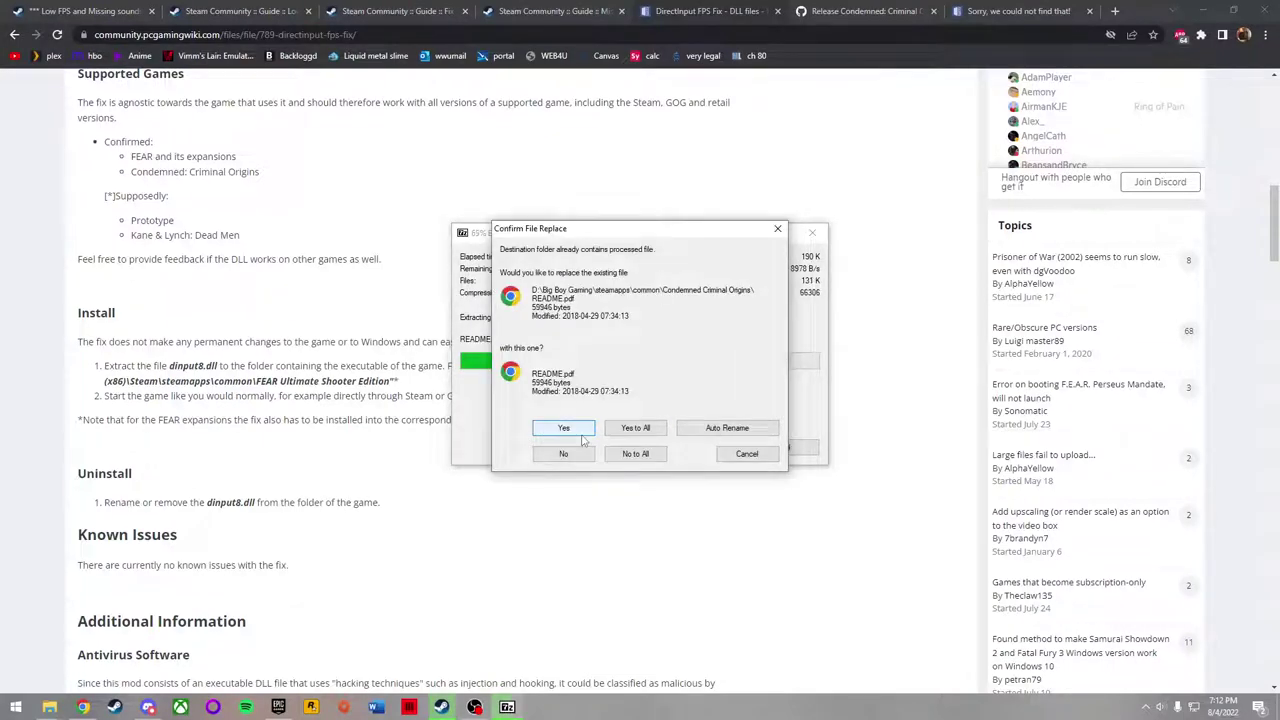
{"action": "left_click", "coordinate": [583, 437]}
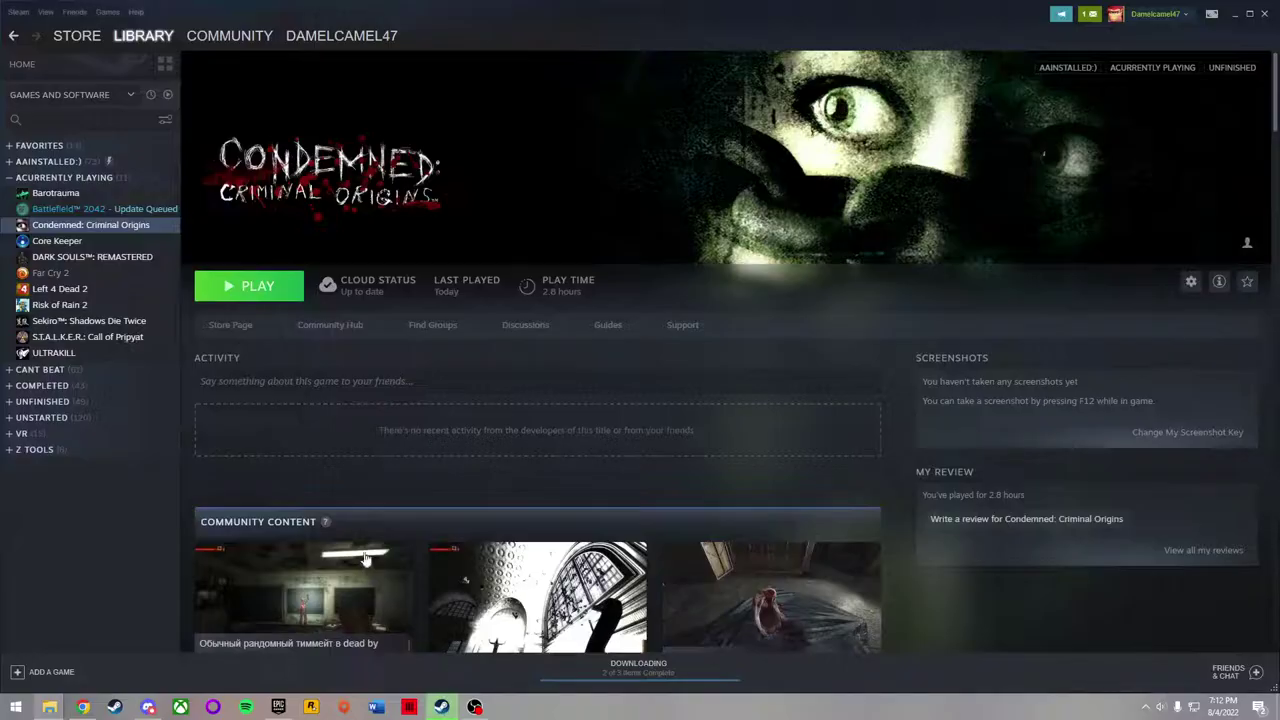
Launch Condemned: Criminal Origins from Steam in play mode and load a saved game
{"action": "left_click", "coordinate": [443, 706]}
{"action": "left_click", "coordinate": [240, 287]}
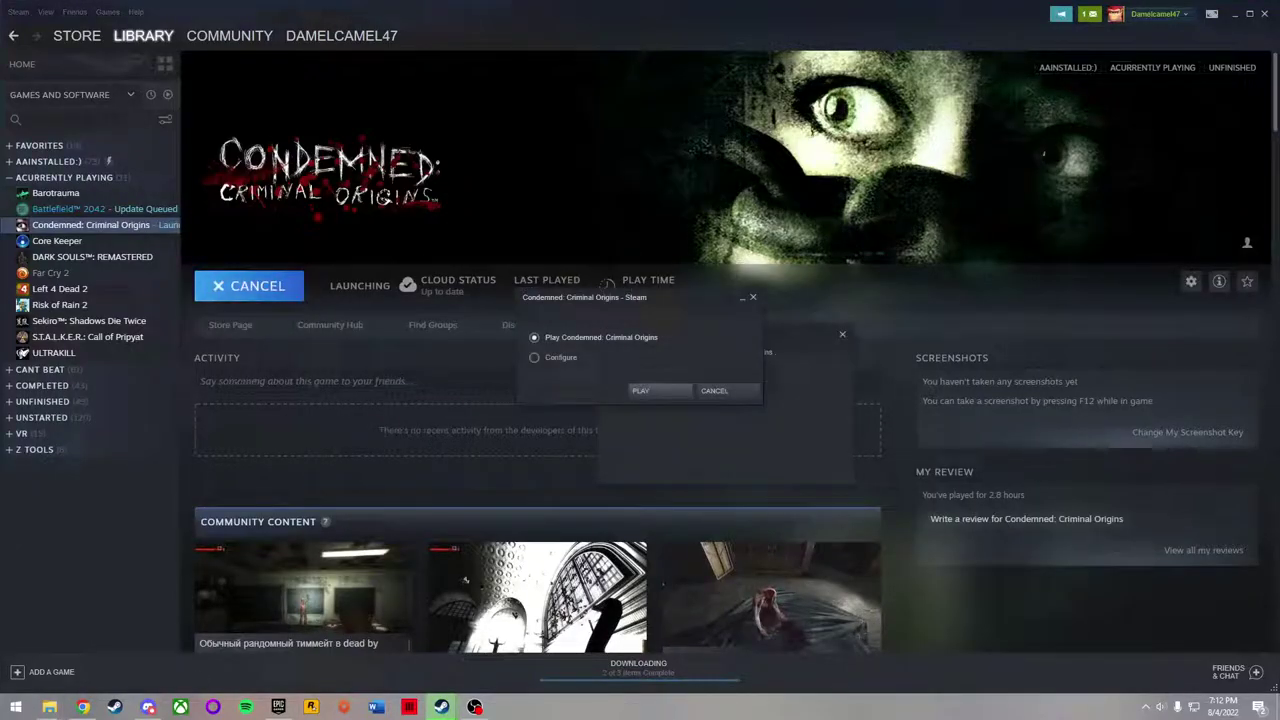
{"action": "left_click", "coordinate": [675, 389]}
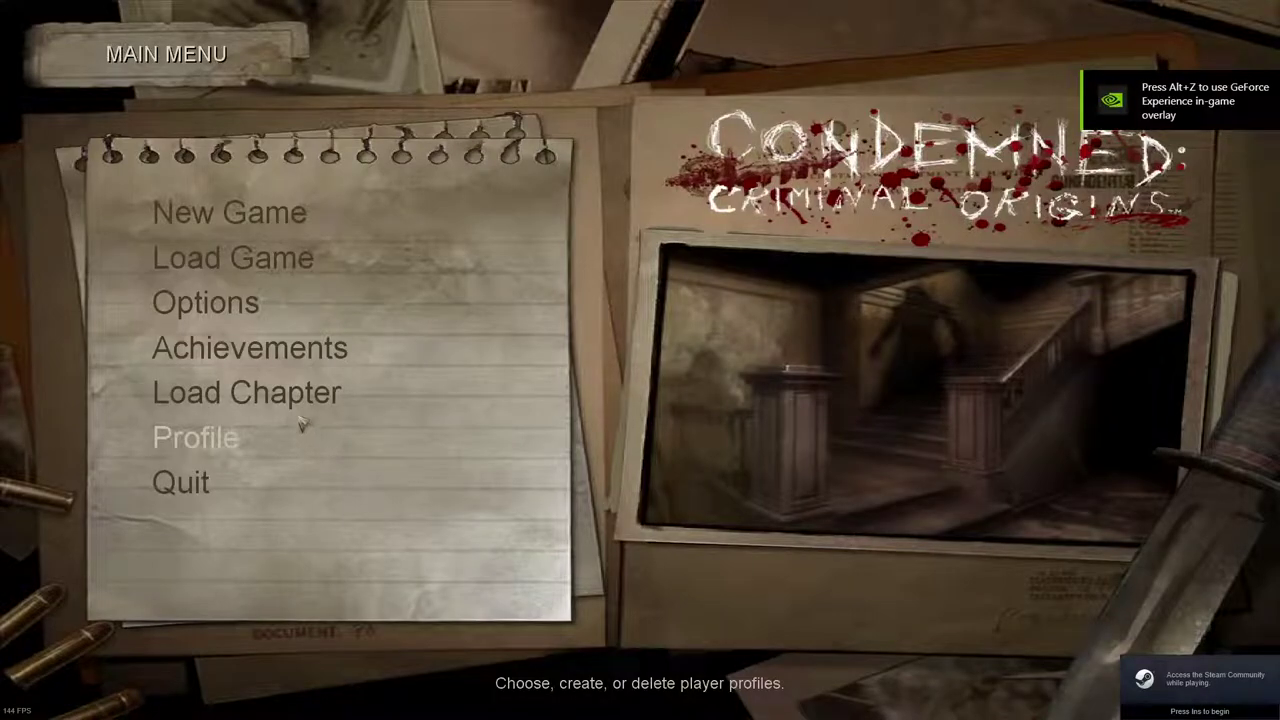
{"action": "left_click", "coordinate": [215, 258]}
{"action": "left_click", "coordinate": [324, 238]}
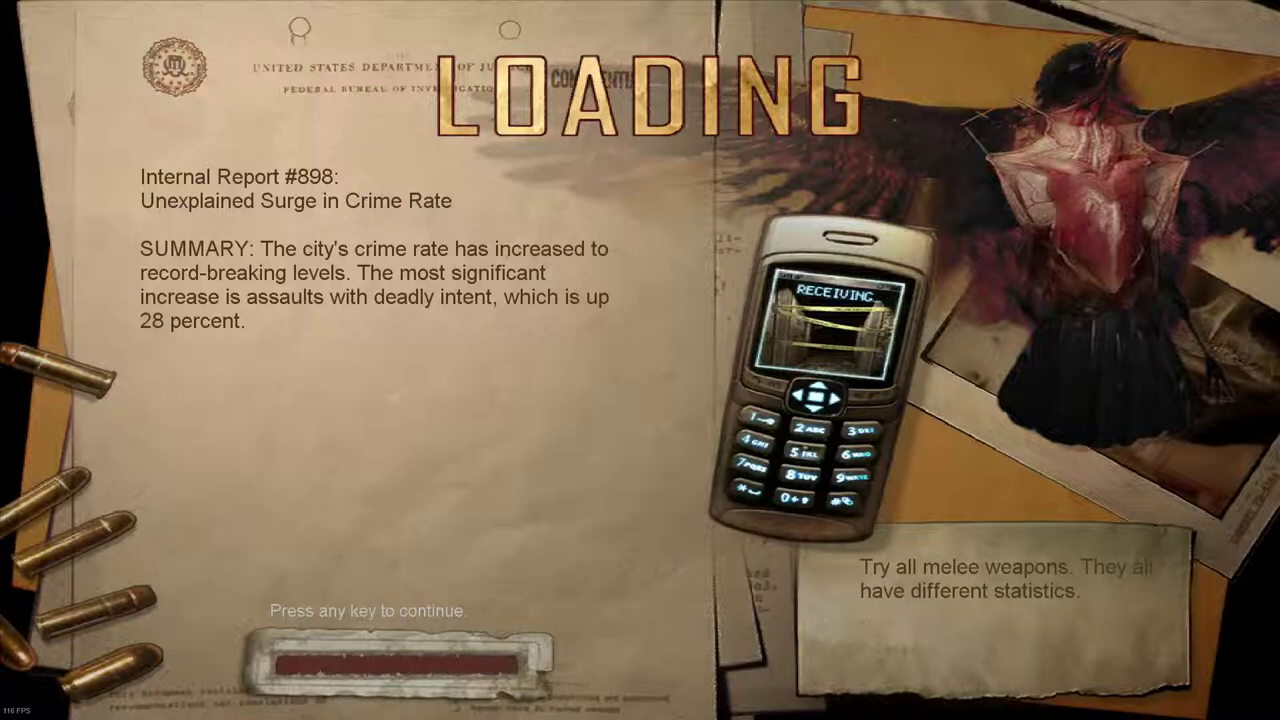
{"action": "key", "text": "space"}
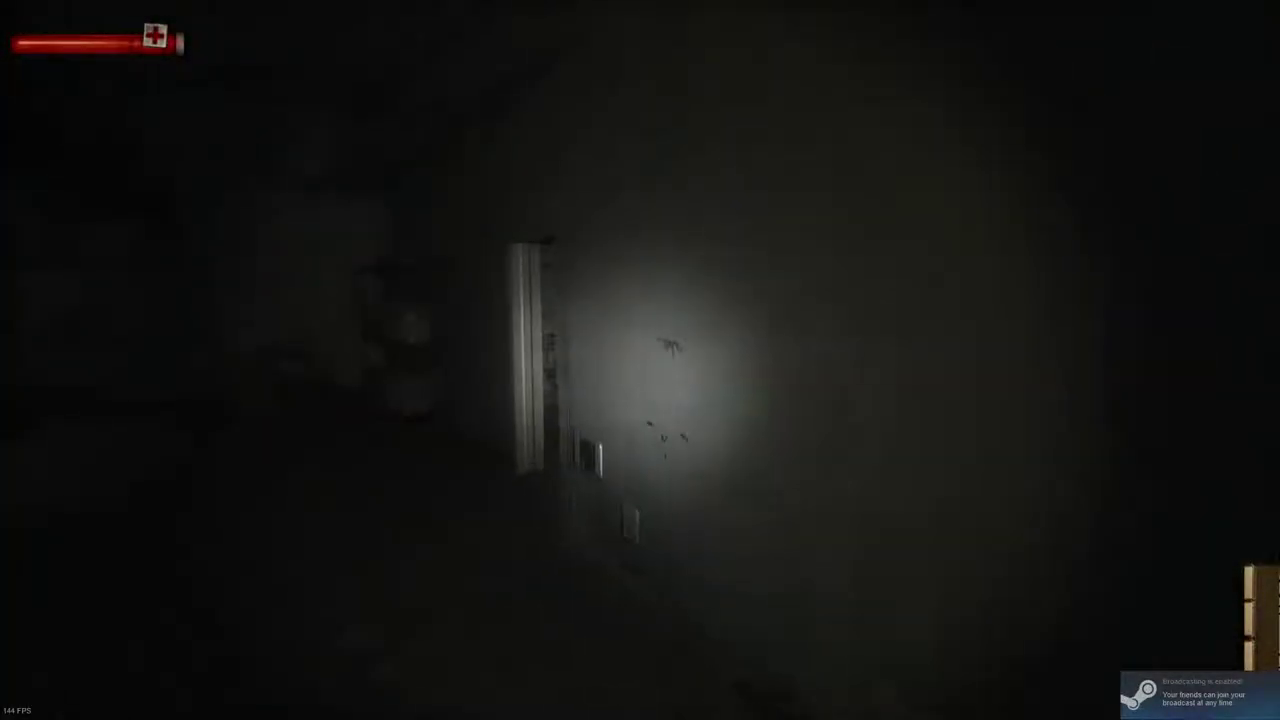
Walk through the dark room in the loaded game to examine the frame rate with the fix installed
{"action": "key", "text": "w"}
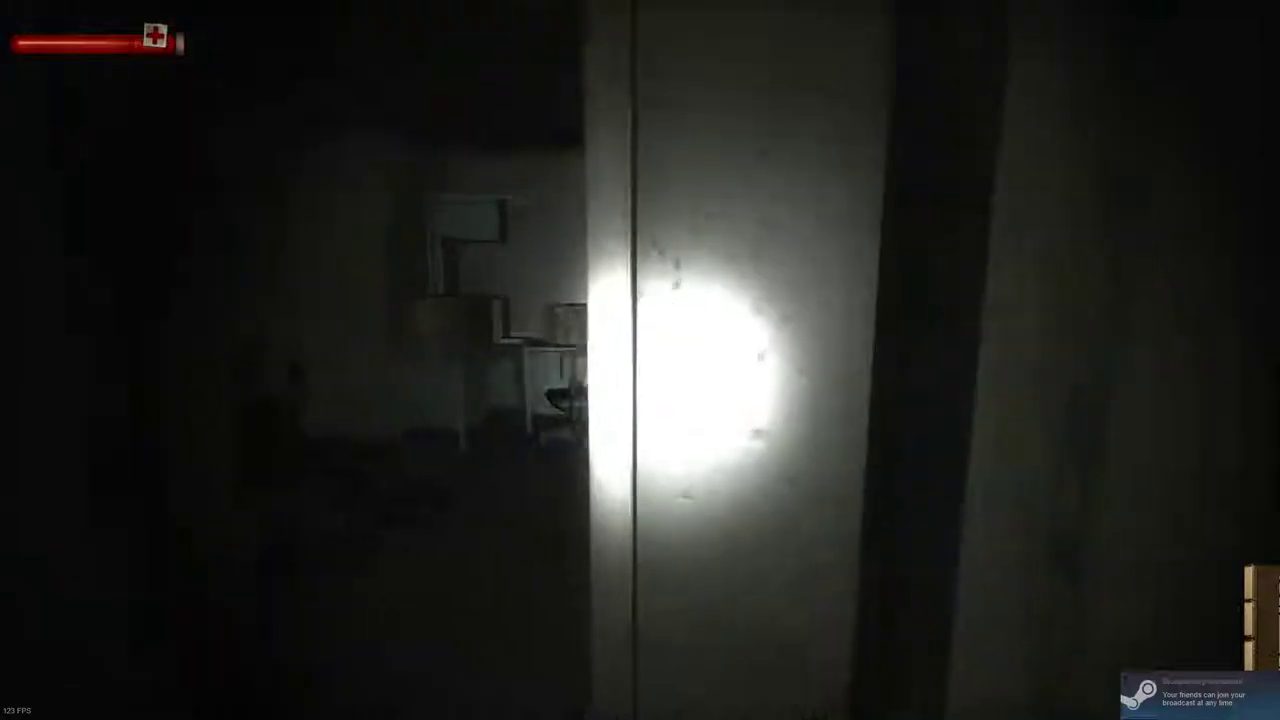
{"action": "key", "text": "w"}
{"action": "key", "text": "w"}
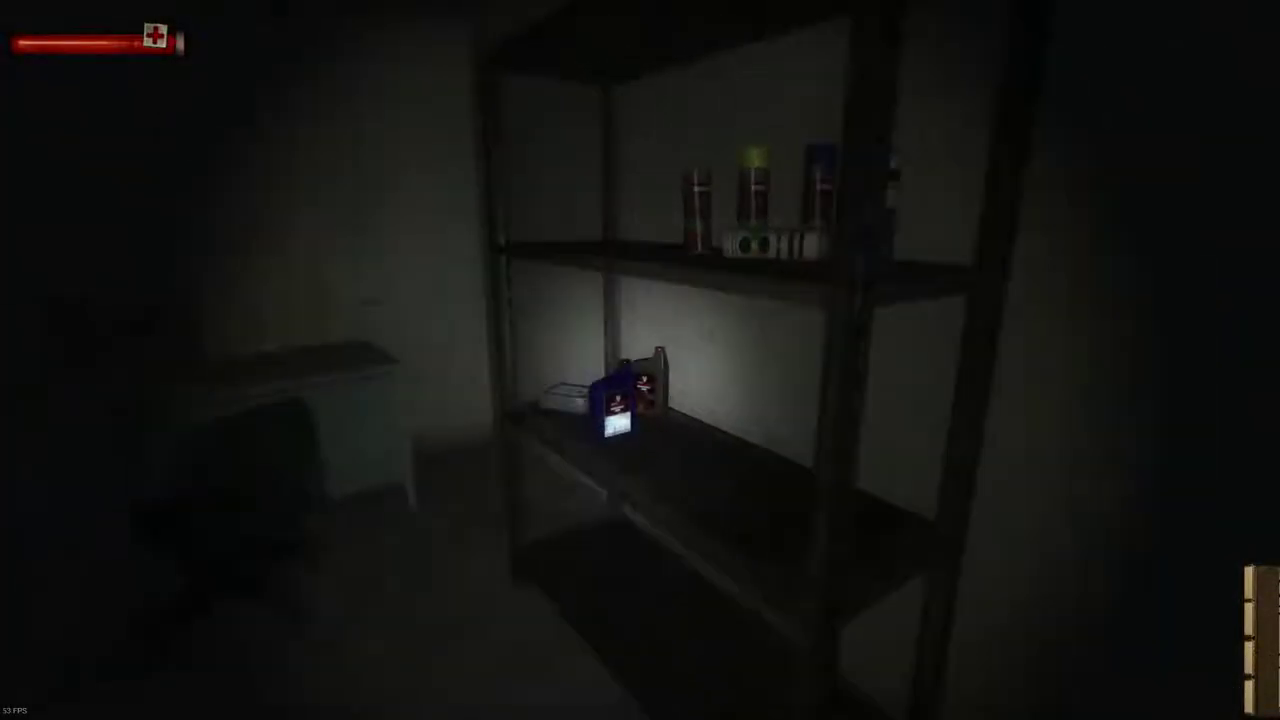